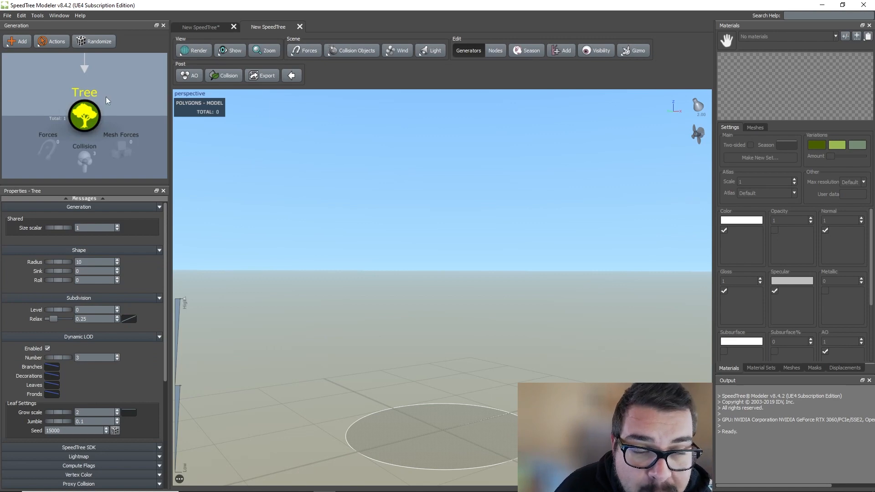
Add a Trunk generator to the tree and a Big Branches generator to the trunk.
{"action": "right_click", "coordinate": [94, 118]}
{"action": "mouse_move", "coordinate": [117, 120]}
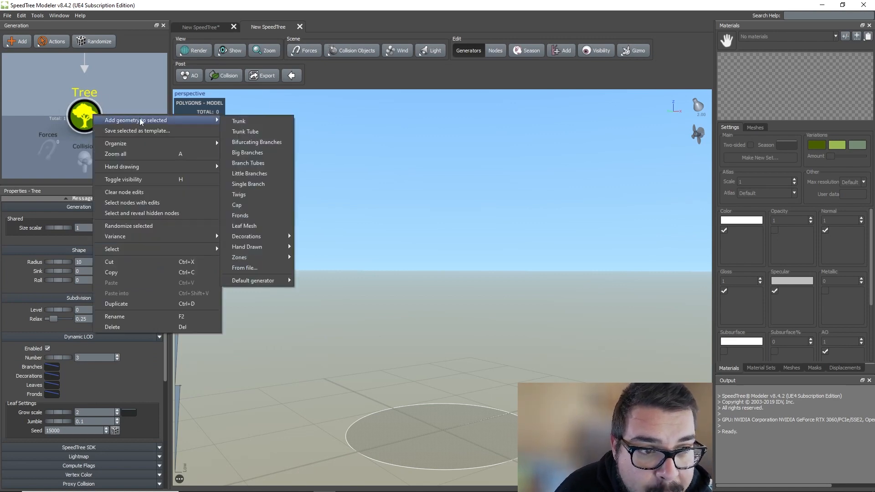
{"action": "left_click", "coordinate": [248, 122]}
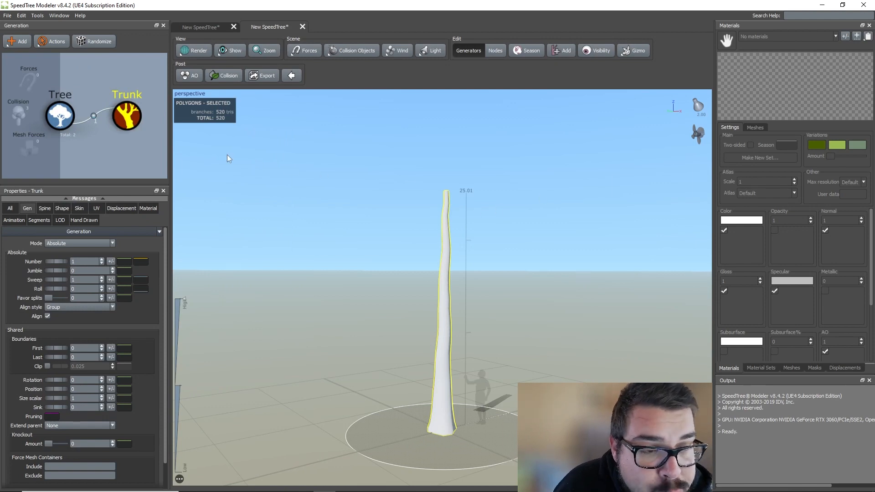
{"action": "right_click", "coordinate": [119, 124]}
{"action": "mouse_move", "coordinate": [184, 127]}
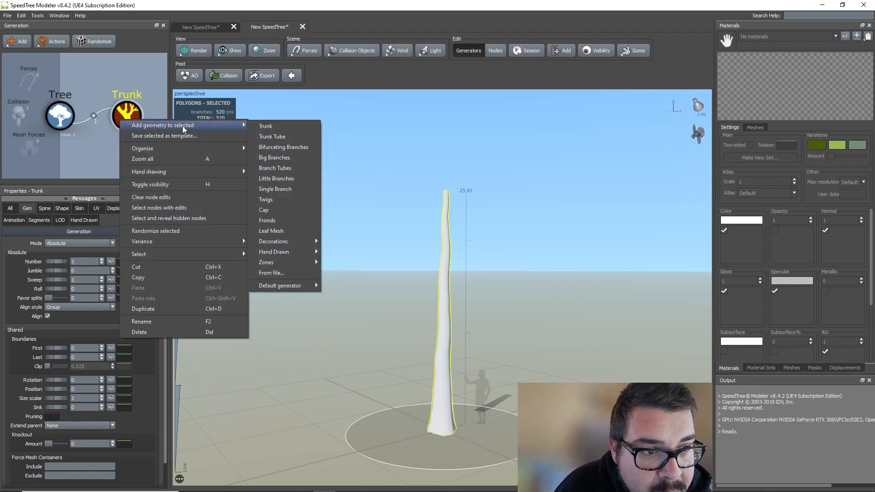
{"action": "left_click", "coordinate": [276, 158]}
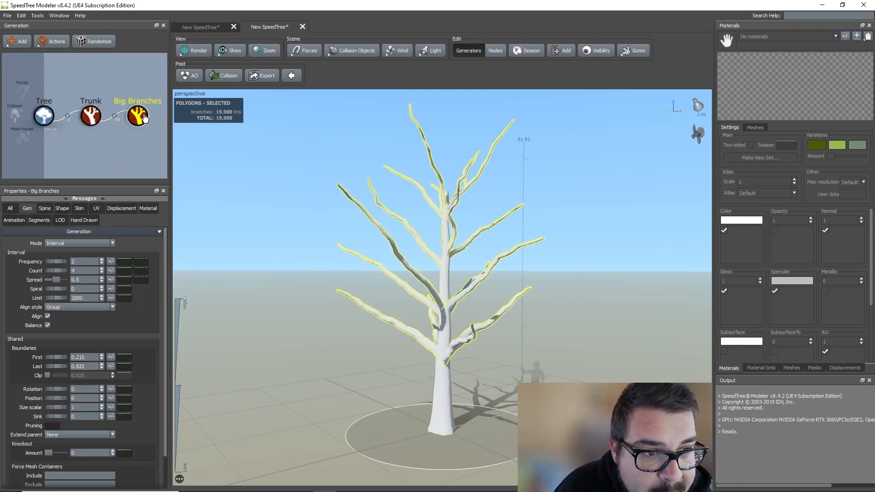
Add a Little Branches generator to the big branches and clear the selection.
{"action": "right_click", "coordinate": [142, 117]}
{"action": "mouse_move", "coordinate": [192, 120]}
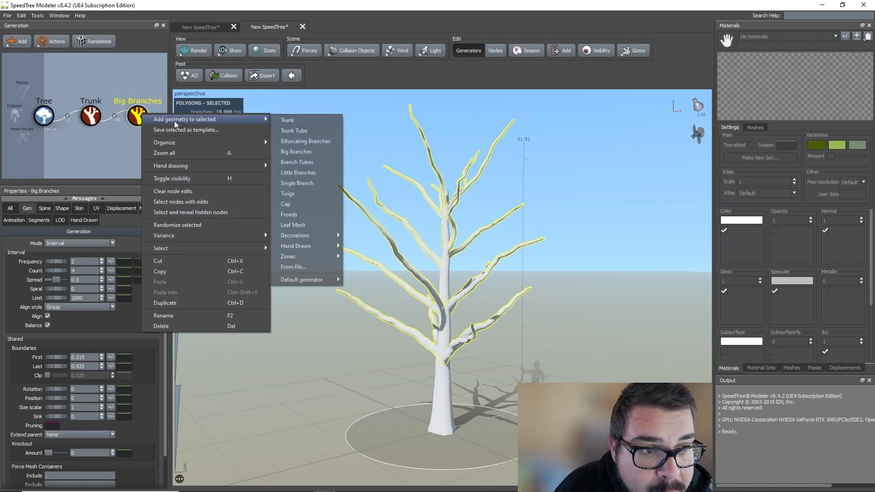
{"action": "left_click", "coordinate": [298, 172]}
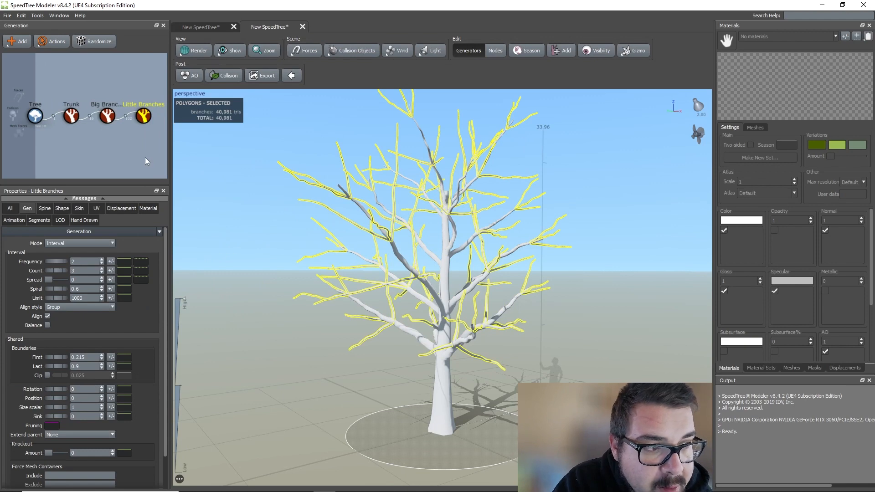
{"action": "left_click", "coordinate": [145, 157]}
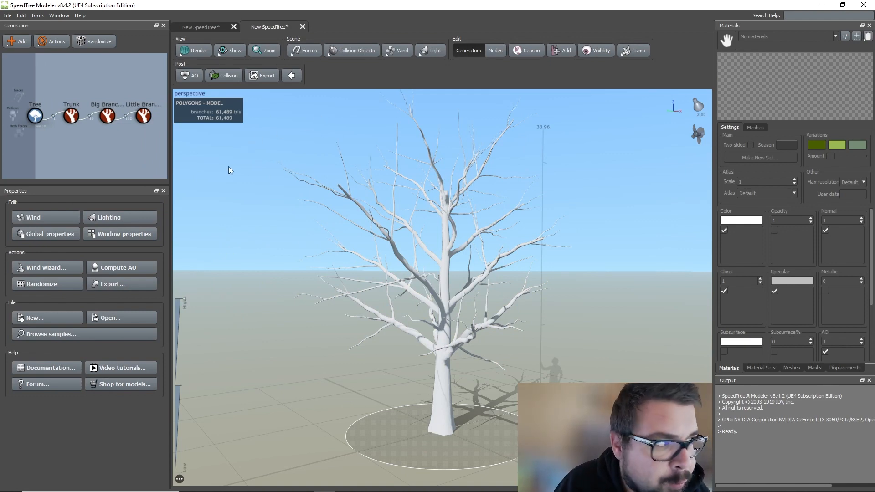
Create a new material and name it Tronc.
{"action": "left_click", "coordinate": [844, 36]}
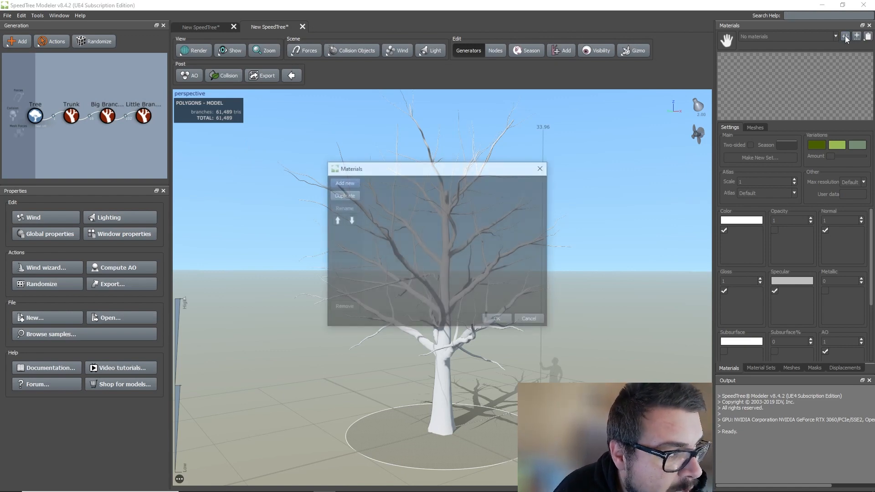
{"action": "left_click", "coordinate": [351, 182]}
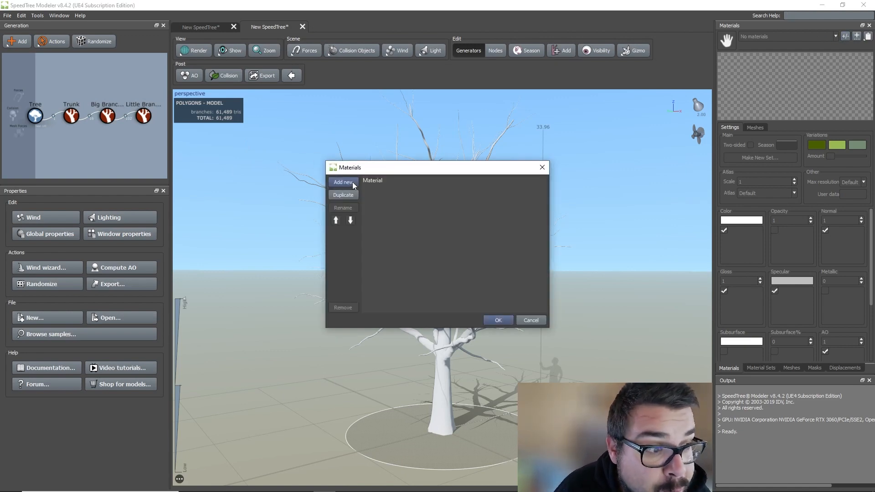
{"action": "double_click", "coordinate": [390, 181]}
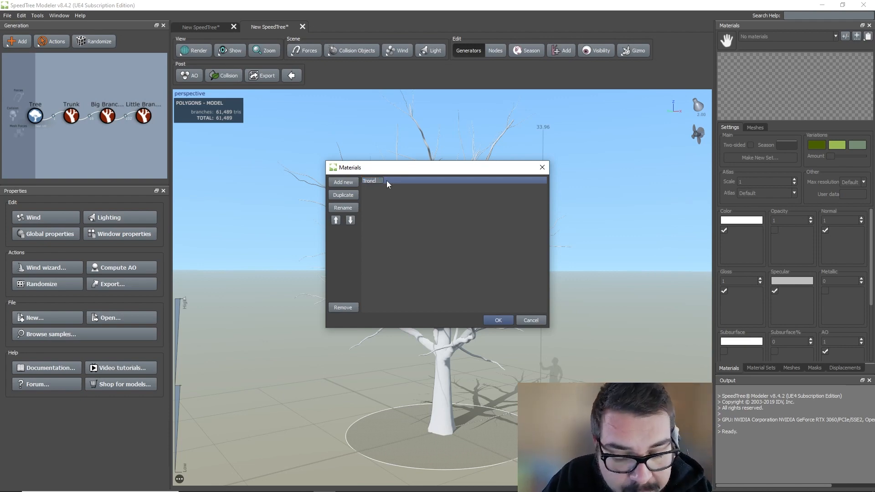
{"action": "key", "text": "Return"}
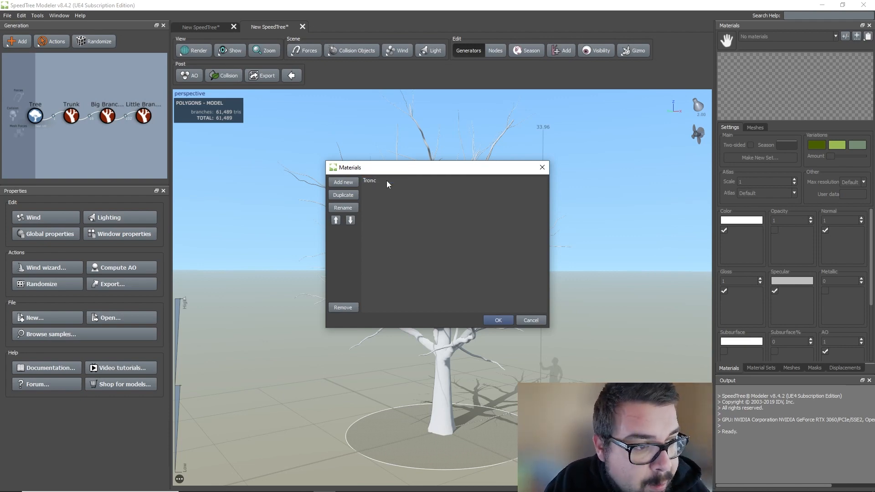
{"action": "left_click", "coordinate": [497, 320]}
Load T_DefaultMaterial_Color.jpg as the Tronc material's color map.
{"action": "double_click", "coordinate": [753, 237]}
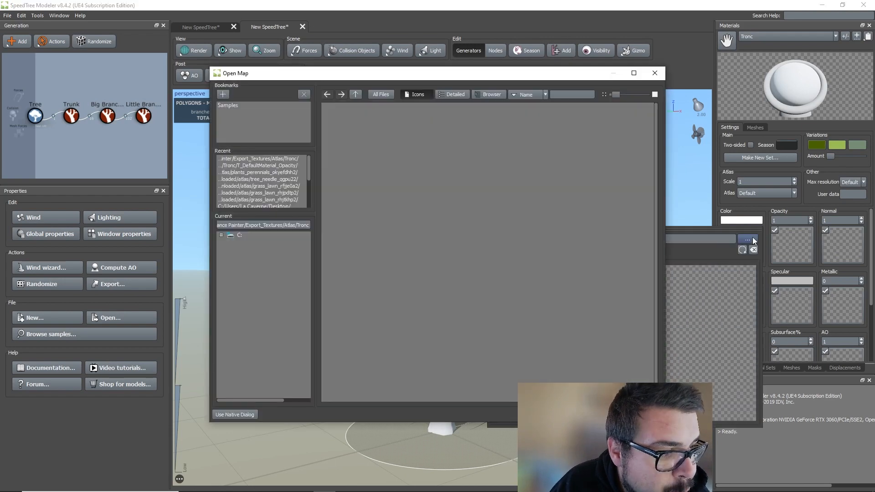
{"action": "double_click", "coordinate": [387, 136]}
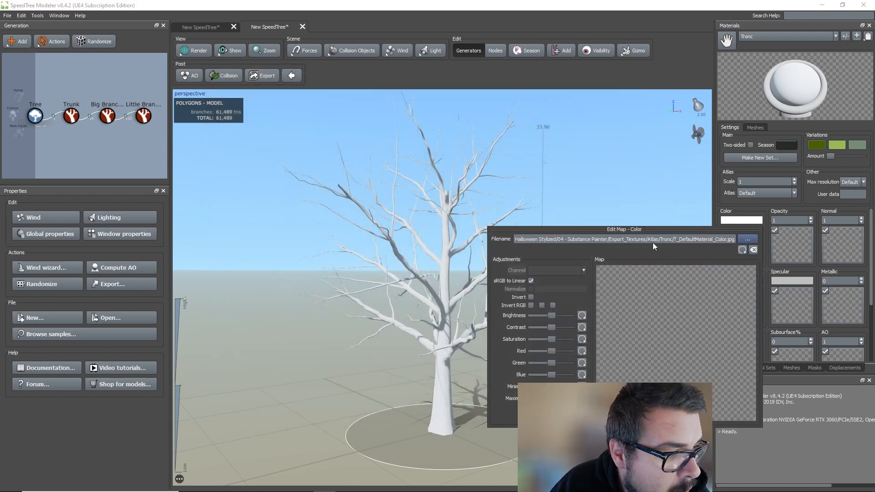
{"action": "left_click", "coordinate": [604, 186]}
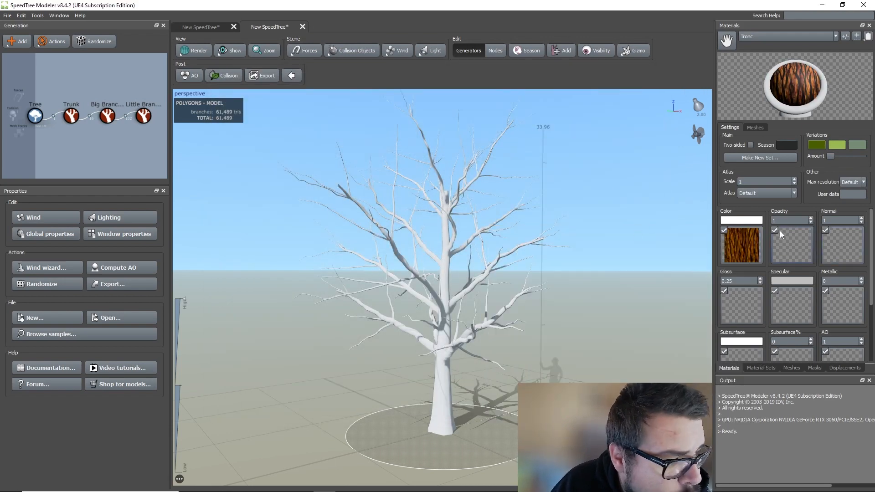
Load T_DefaultMaterial_Normal.png as the material's normal map and invert its green channel.
{"action": "double_click", "coordinate": [843, 246]}
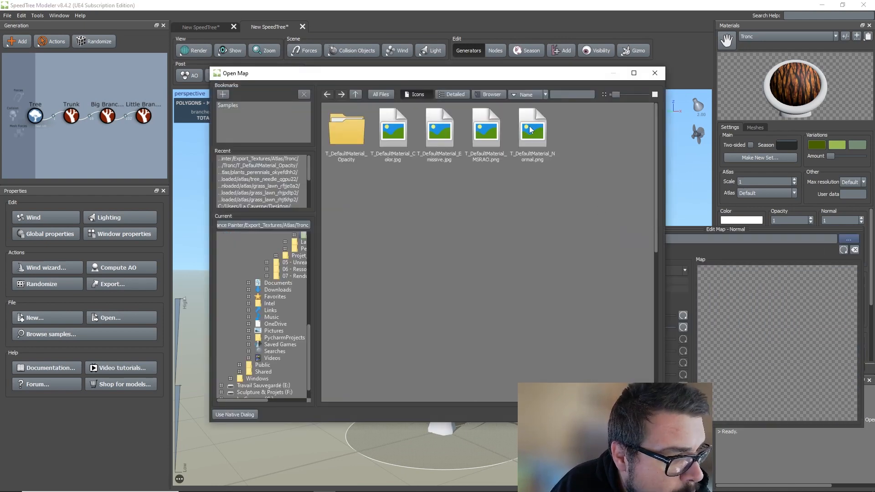
{"action": "double_click", "coordinate": [531, 131]}
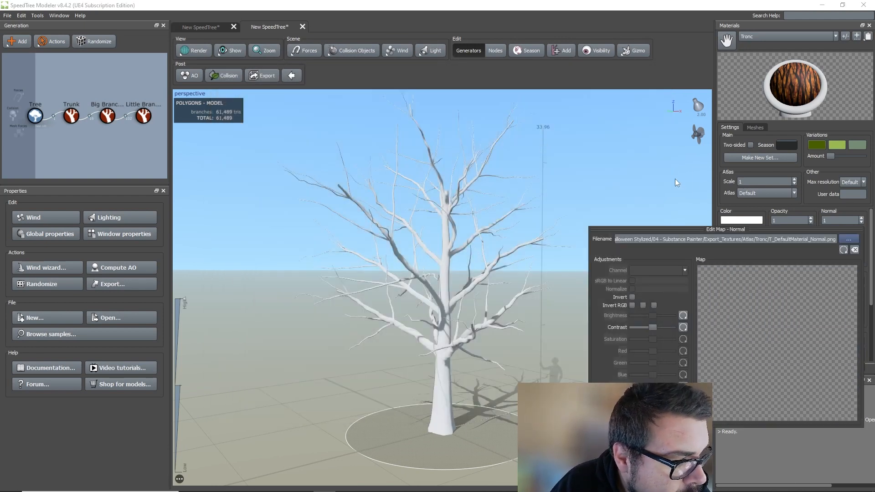
{"action": "left_click", "coordinate": [643, 304]}
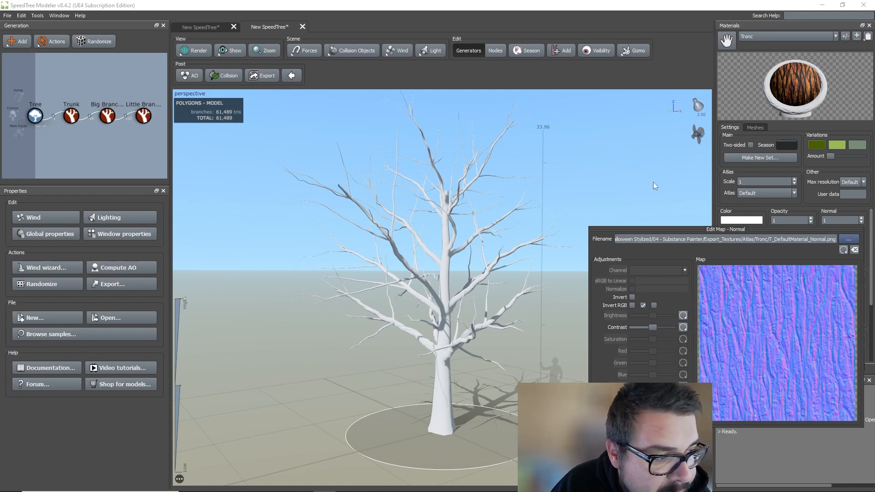
{"action": "left_click", "coordinate": [655, 179]}
Load T_DefaultMaterial_MSRAO.png as the gloss map, using its Blue channel inverted.
{"action": "double_click", "coordinate": [753, 311]}
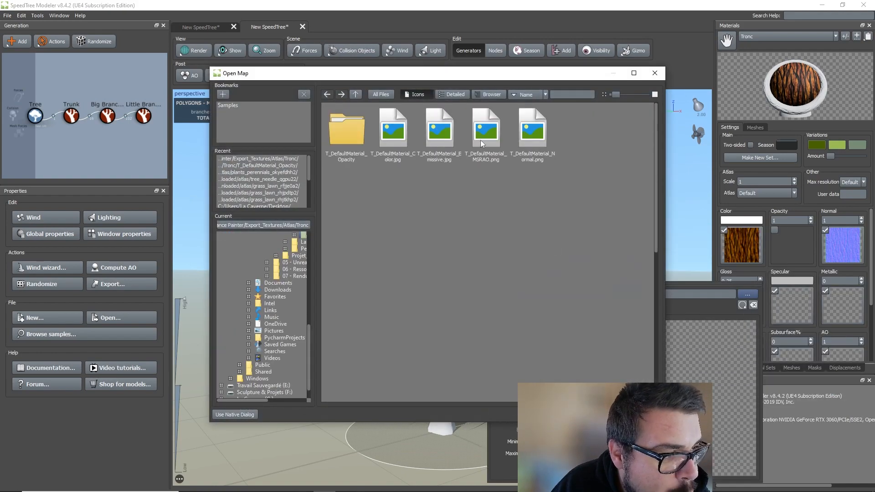
{"action": "double_click", "coordinate": [485, 132]}
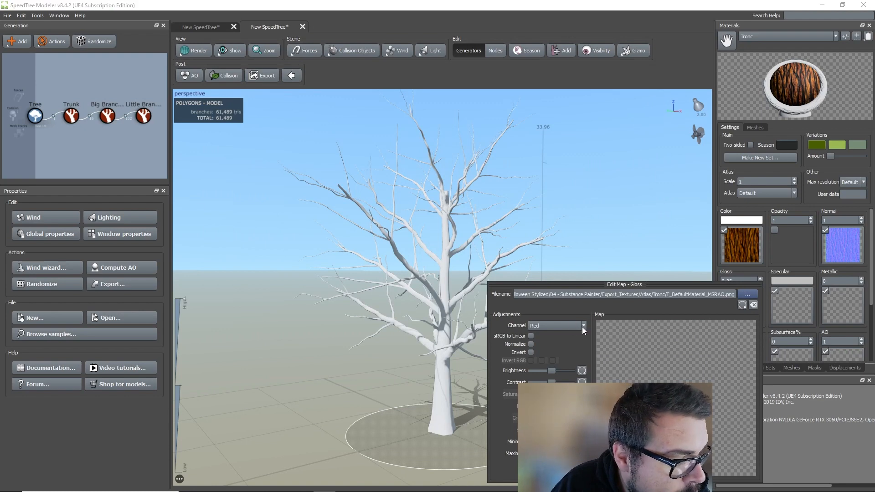
{"action": "left_click", "coordinate": [582, 325]}
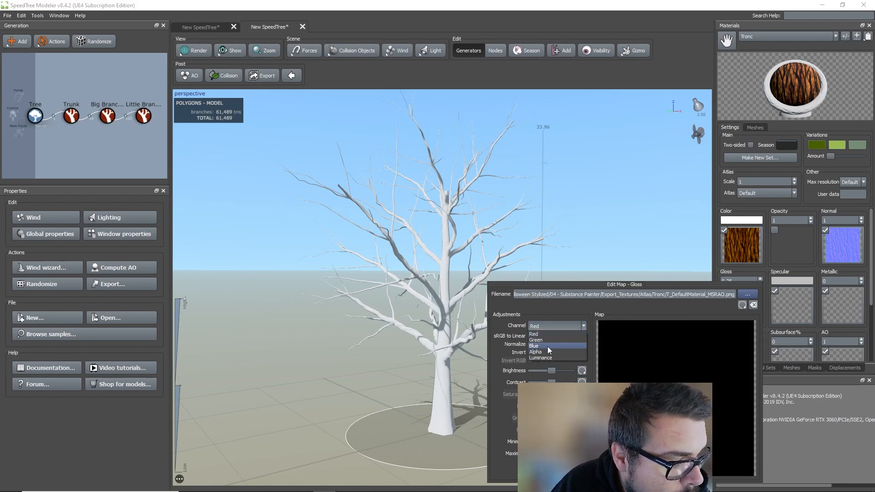
{"action": "left_click", "coordinate": [548, 347]}
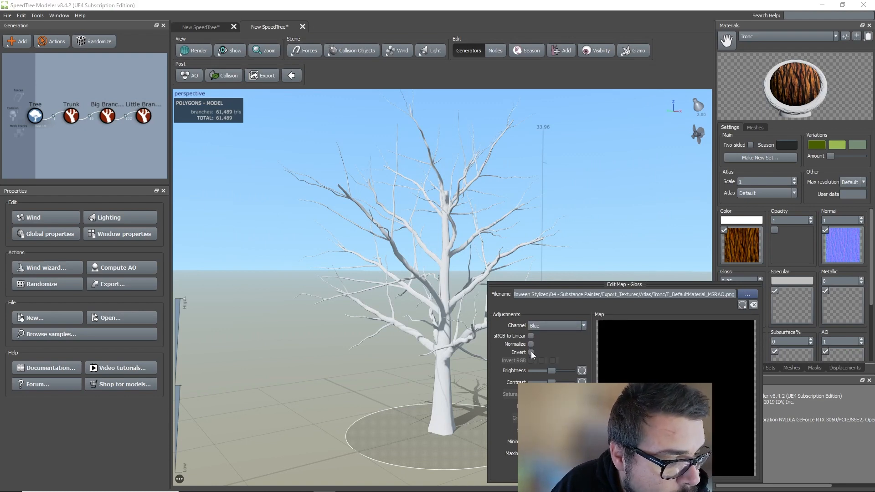
{"action": "left_click", "coordinate": [531, 352]}
{"action": "left_click", "coordinate": [596, 173]}
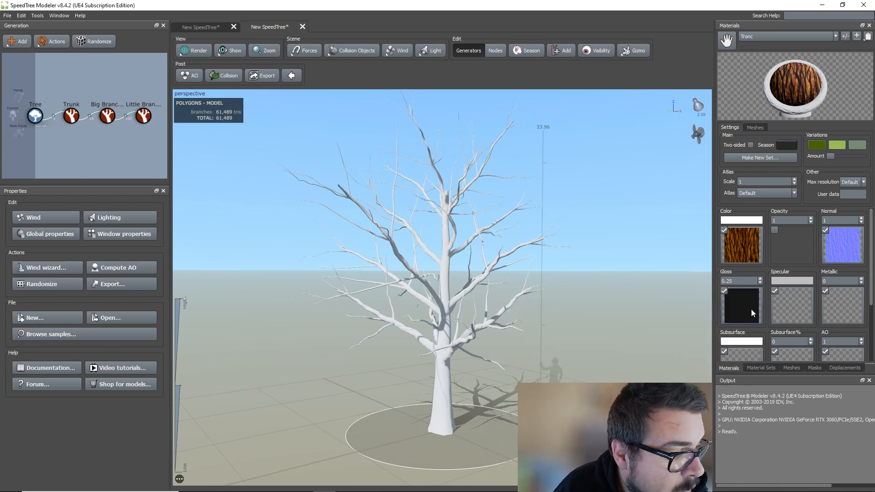
Set the Tronc material's gloss value to 1.
{"action": "left_click_drag", "start_coordinate": [734, 281], "coordinate": [687, 271]}
{"action": "type", "text": "1"}
{"action": "key", "text": "Return"}
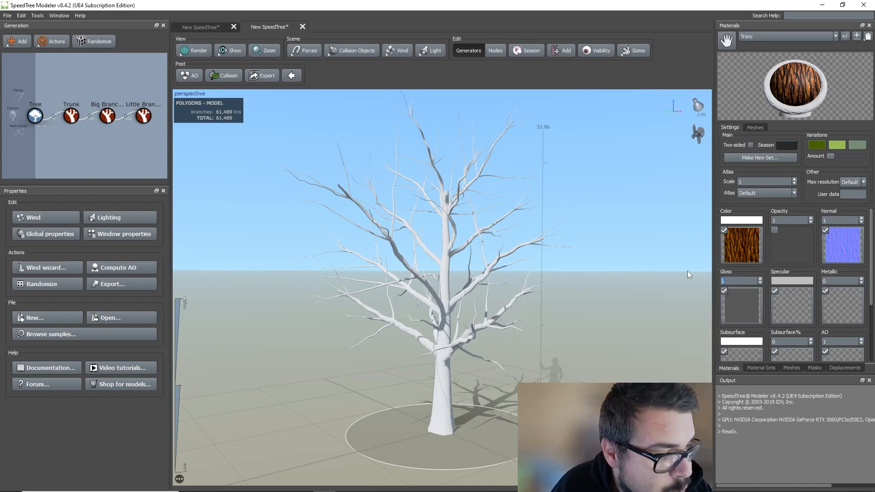
Load T_DefaultMaterial_MSRAO.png as the specular map and disable the Metallic and Subsurface maps.
{"action": "double_click", "coordinate": [783, 300]}
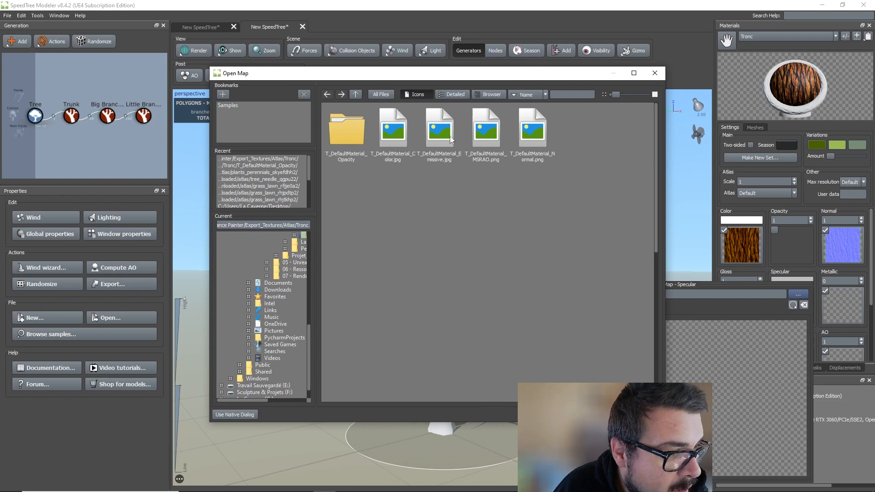
{"action": "double_click", "coordinate": [485, 131]}
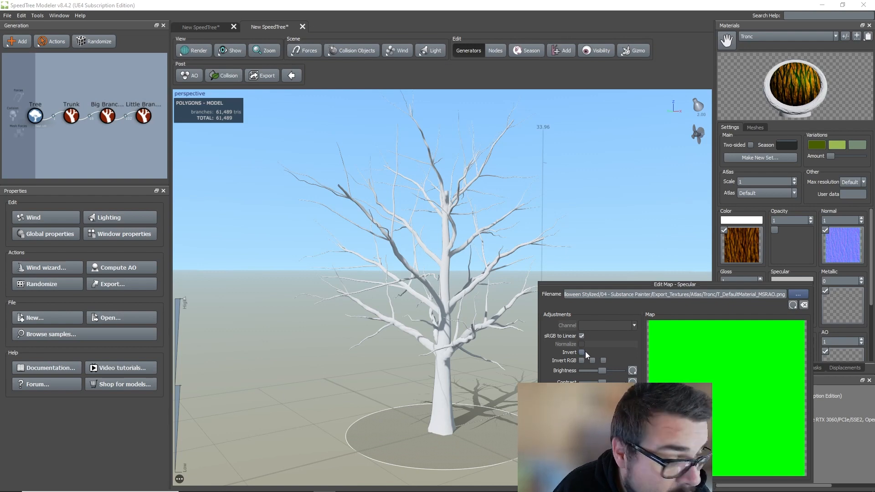
{"action": "left_click", "coordinate": [625, 221]}
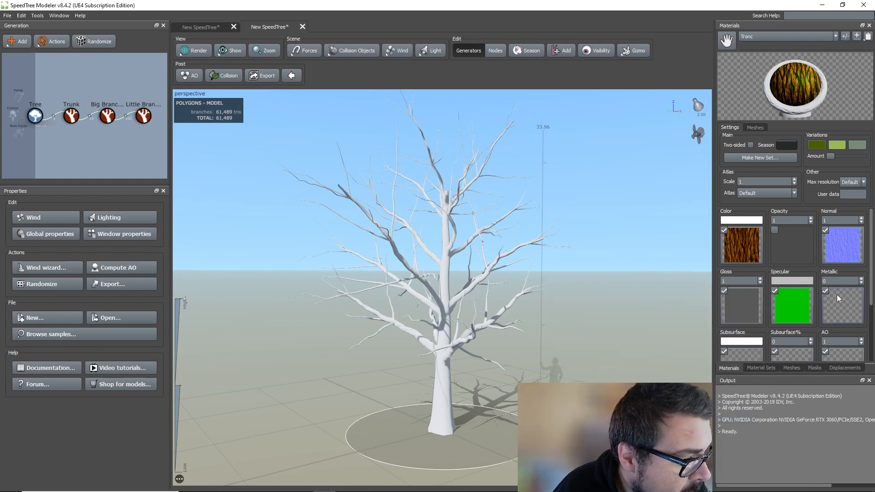
{"action": "left_click", "coordinate": [825, 291]}
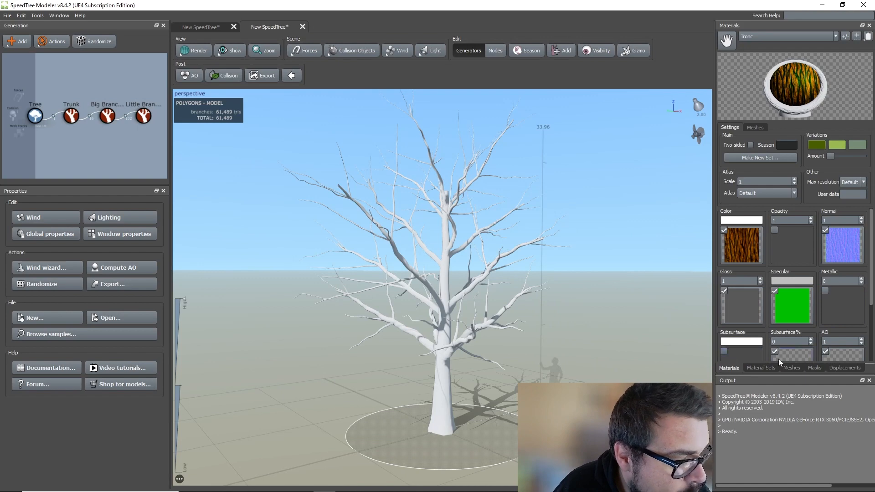
Load T_DefaultMaterial_MSRAO.png as the AO map with the Alpha channel and sRGB to Linear enabled, and leave Subsurface% disabled.
{"action": "double_click", "coordinate": [832, 352]}
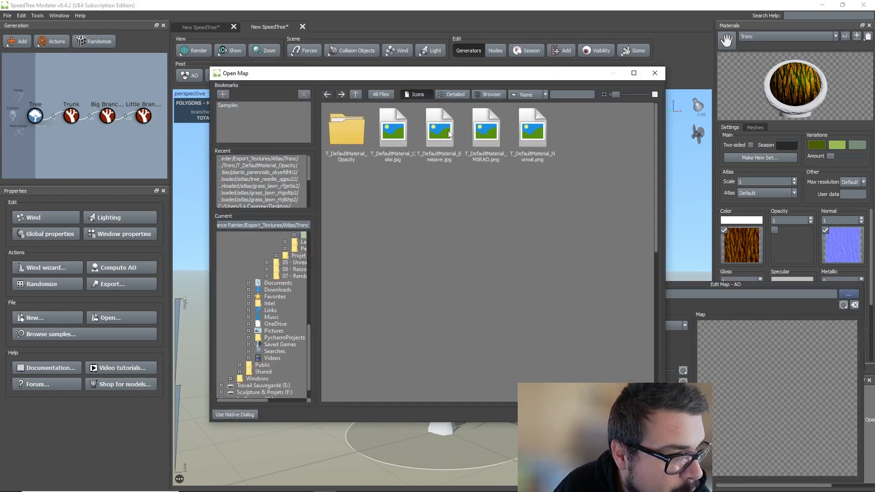
{"action": "double_click", "coordinate": [484, 125]}
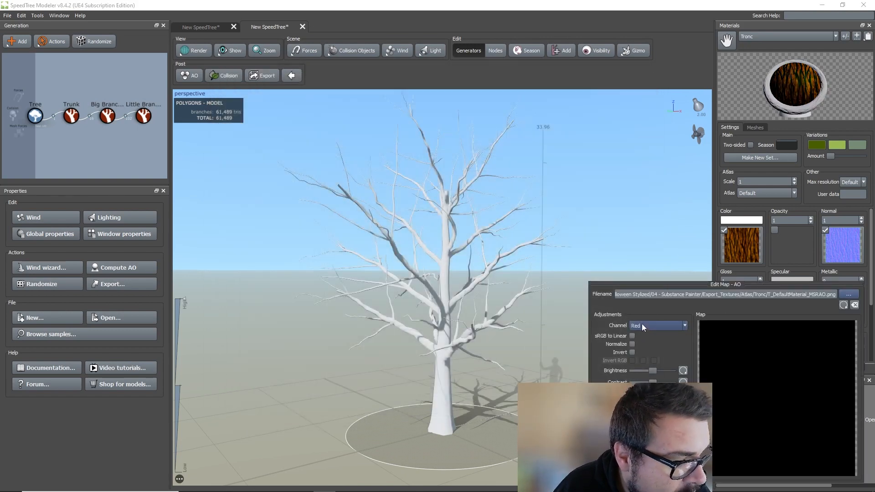
{"action": "left_click", "coordinate": [642, 325]}
{"action": "left_click", "coordinate": [648, 352]}
{"action": "left_click", "coordinate": [632, 337]}
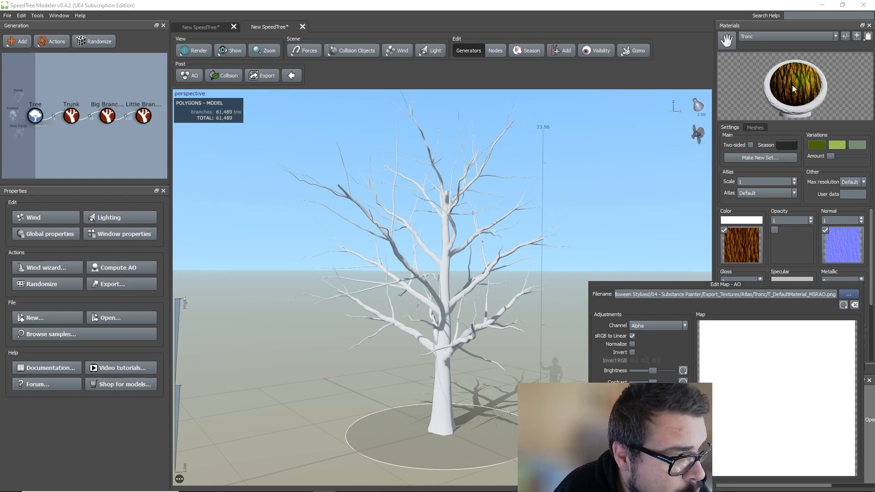
{"action": "left_click", "coordinate": [666, 224]}
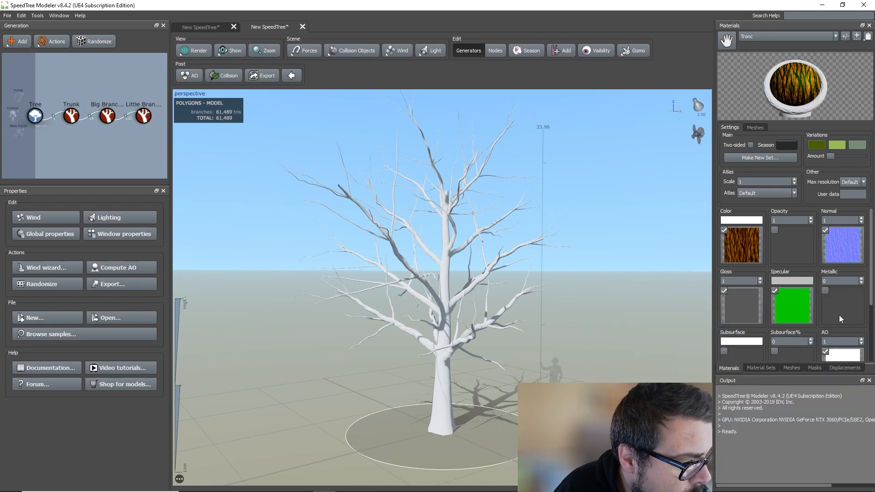
{"action": "left_click", "coordinate": [774, 352]}
{"action": "left_click", "coordinate": [776, 351]}
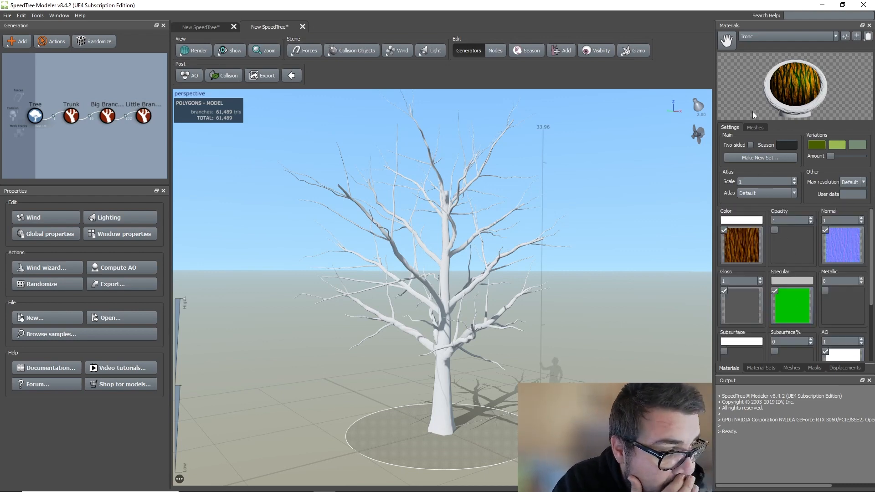
Apply the Tronc material to the tree's branches and trunk and inspect the bark up close.
{"action": "left_click_drag", "start_coordinate": [726, 41], "coordinate": [439, 307]}
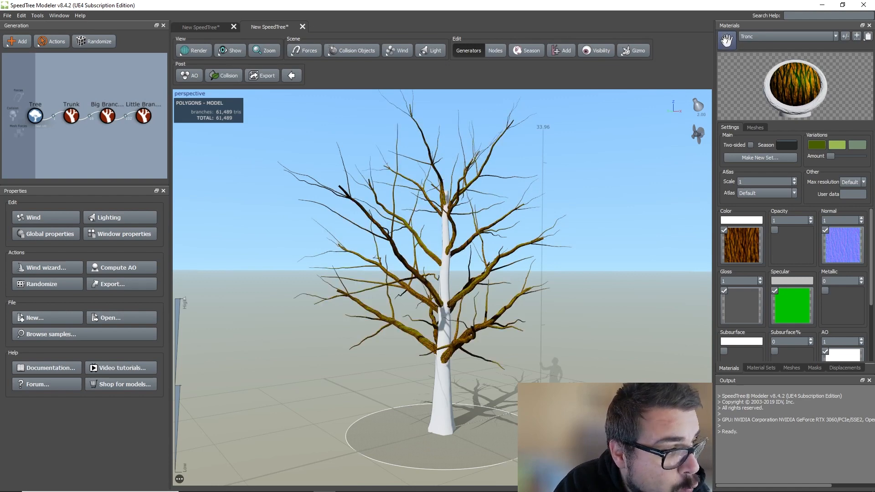
{"action": "left_click_drag", "start_coordinate": [726, 40], "coordinate": [436, 393]}
{"action": "scroll", "coordinate": [472, 281], "scroll_direction": "down", "scroll_amount": 2}
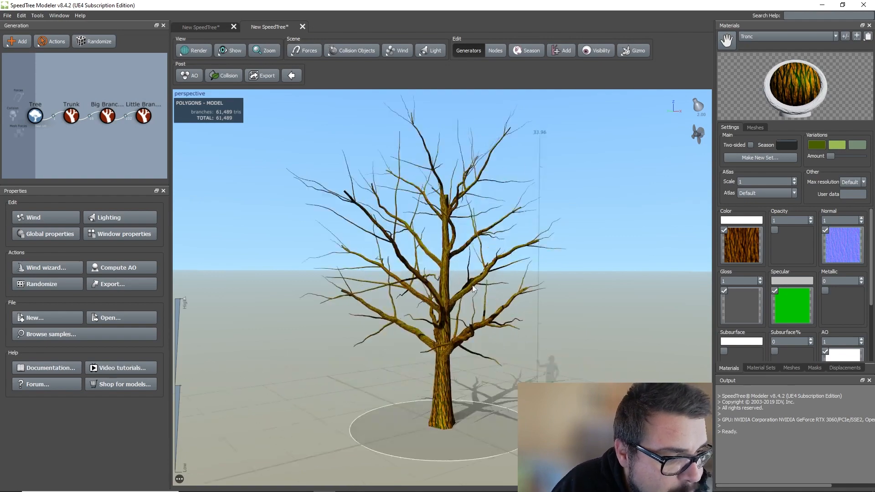
{"action": "scroll", "coordinate": [472, 282], "scroll_direction": "up", "scroll_amount": 5}
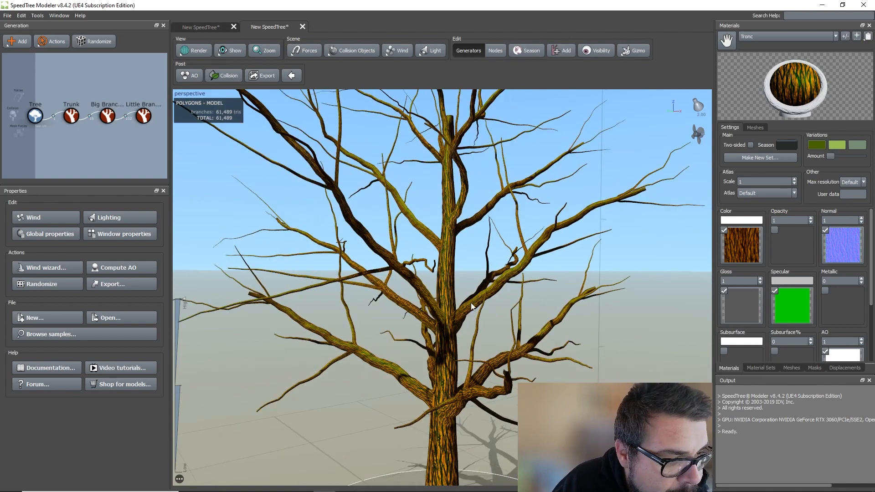
Remove the image assigned as the Tronc material's specular map.
{"action": "scroll", "coordinate": [471, 316], "scroll_direction": "up", "scroll_amount": 4}
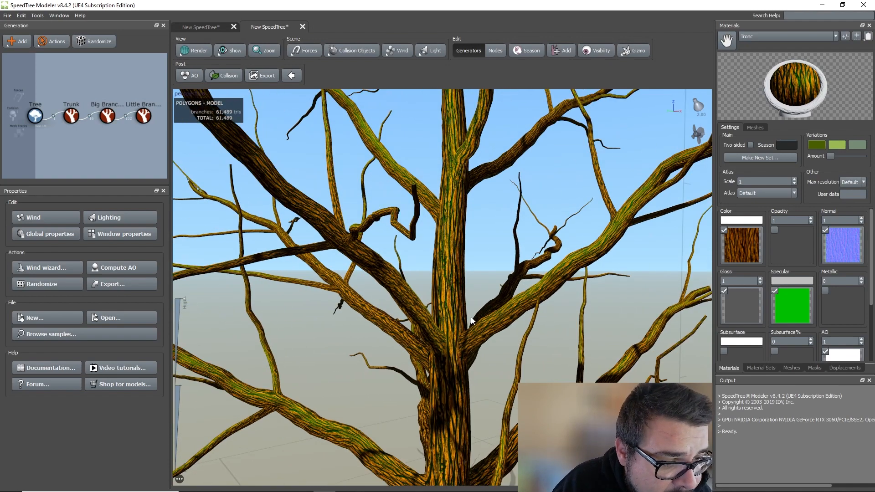
{"action": "scroll", "coordinate": [459, 302], "scroll_direction": "down", "scroll_amount": 8}
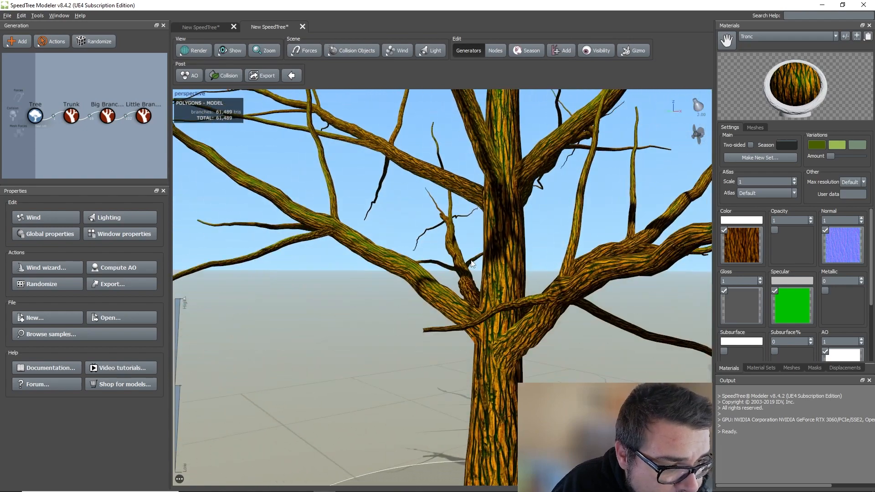
{"action": "scroll", "coordinate": [429, 306], "scroll_direction": "up", "scroll_amount": 10}
{"action": "scroll", "coordinate": [431, 311], "scroll_direction": "up", "scroll_amount": 2}
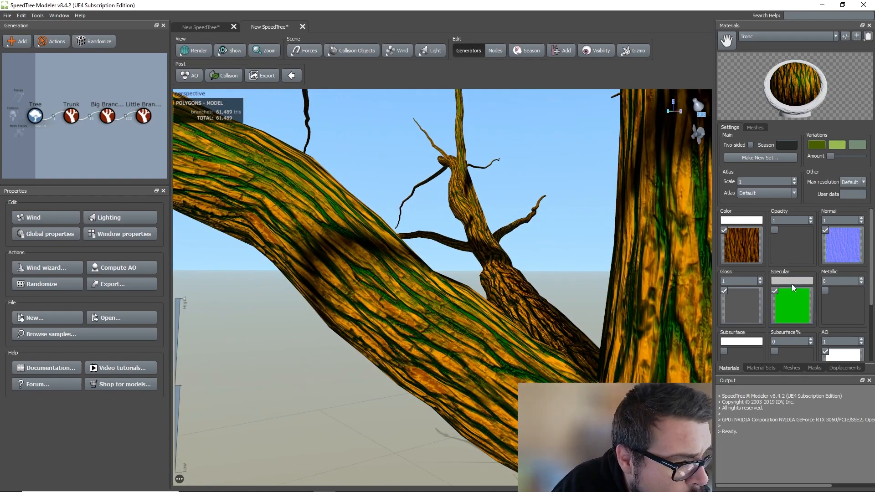
{"action": "left_click", "coordinate": [794, 296]}
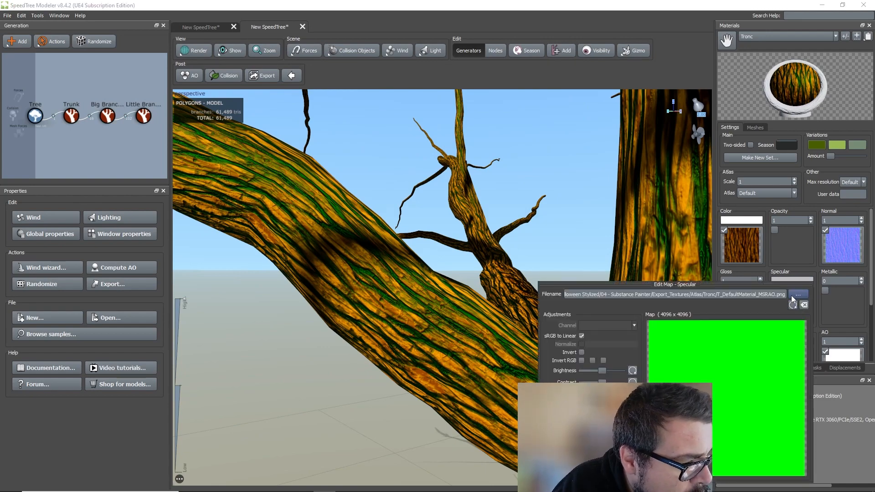
{"action": "left_click", "coordinate": [804, 305]}
{"action": "left_click", "coordinate": [639, 210]}
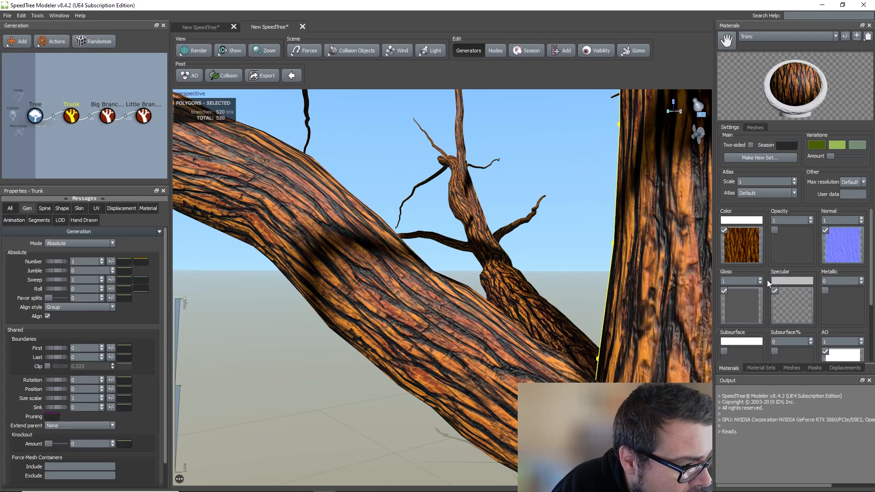
Set the V value of the Tronc material's specular colour to 0.5 and view the whole tree.
{"action": "left_click", "coordinate": [779, 282]}
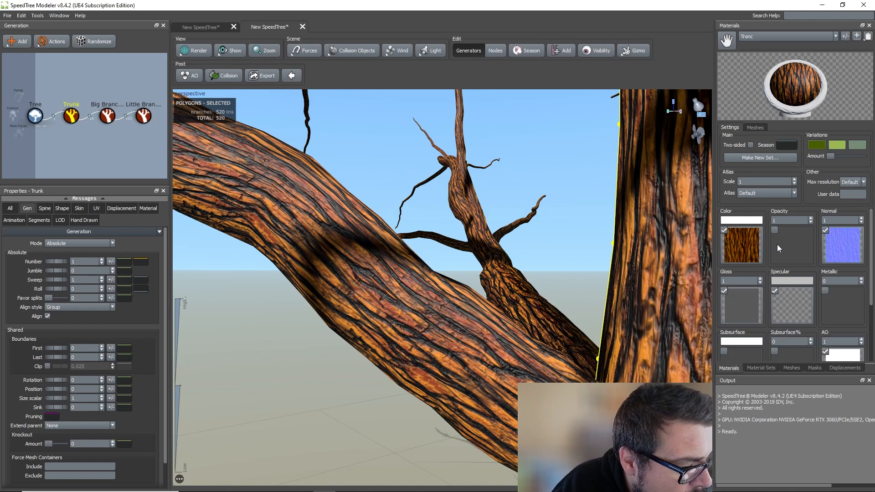
{"action": "left_click", "coordinate": [792, 281]}
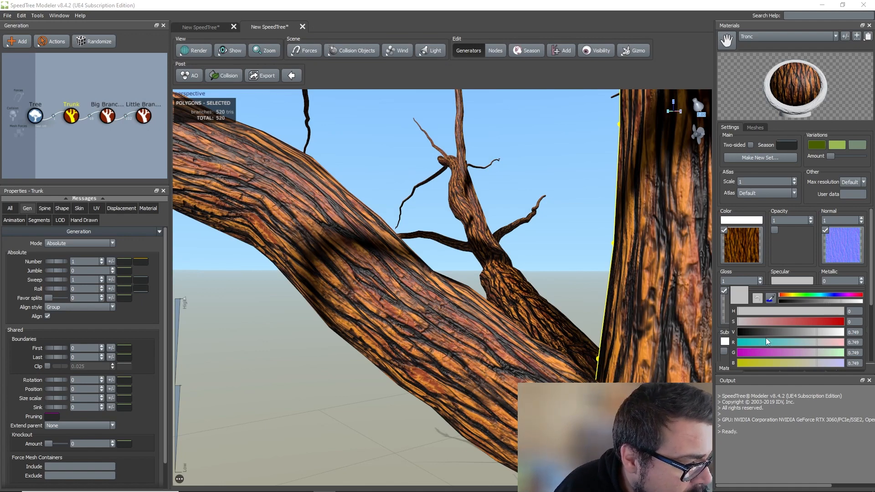
{"action": "type", "text": "0.5"}
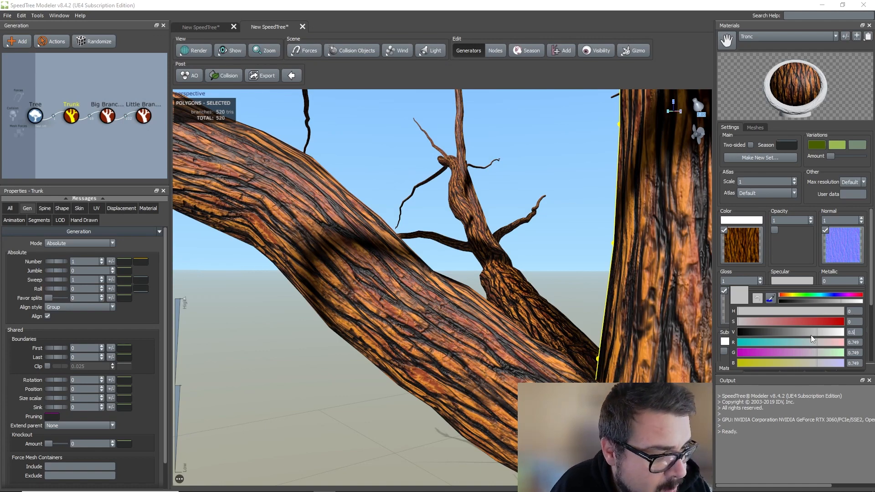
{"action": "key", "text": "Return"}
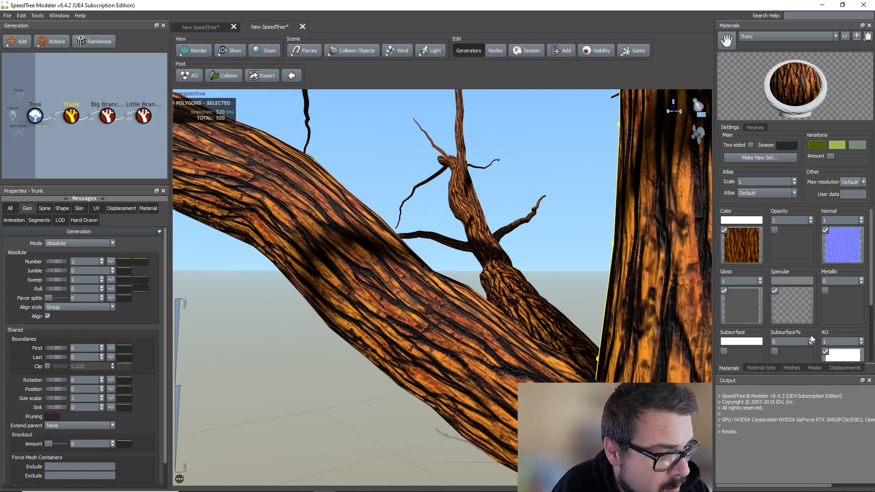
{"action": "left_click", "coordinate": [563, 254]}
{"action": "scroll", "coordinate": [565, 260], "scroll_direction": "down", "scroll_amount": 10}
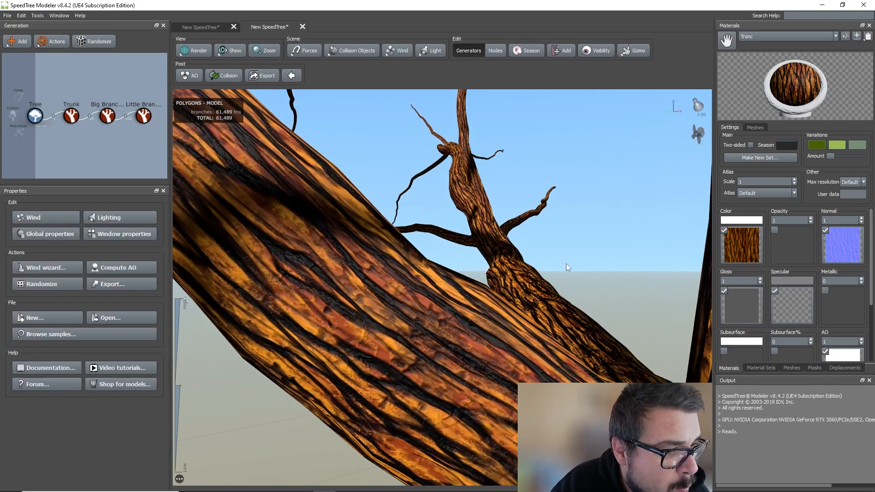
{"action": "scroll", "coordinate": [567, 269], "scroll_direction": "down", "scroll_amount": 5}
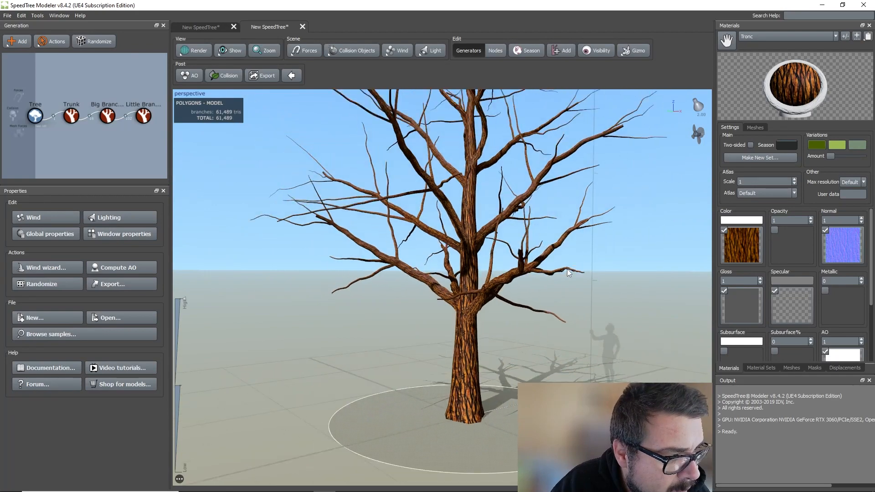
{"action": "middle_click_drag", "start_coordinate": [544, 245], "coordinate": [523, 273]}
{"action": "left_click_drag", "start_coordinate": [523, 274], "coordinate": [548, 247], "text": "alt"}
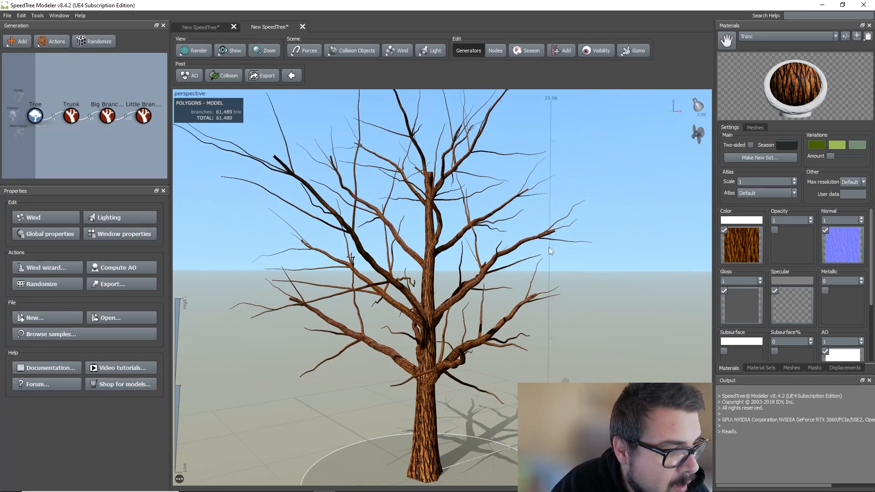
Add the Roots decoration geometry to the Trunk generator.
{"action": "left_click", "coordinate": [75, 125]}
{"action": "scroll", "coordinate": [125, 159], "scroll_direction": "up", "scroll_amount": 2}
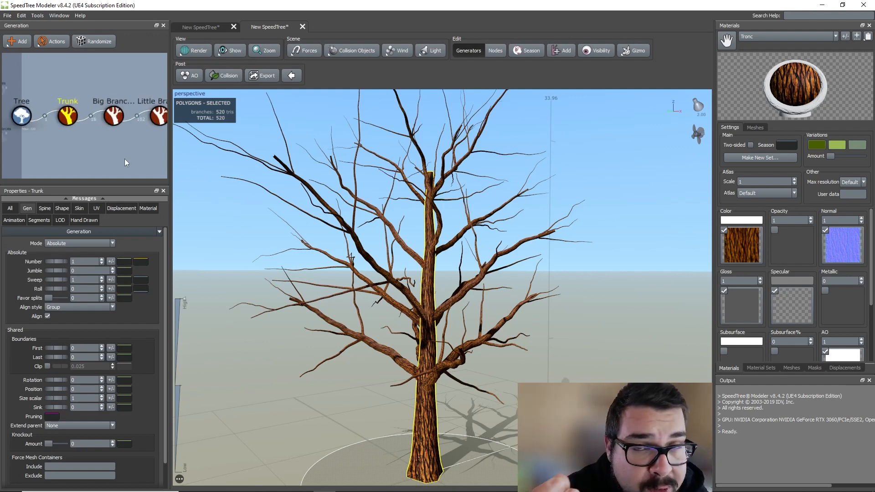
{"action": "scroll", "coordinate": [387, 258], "scroll_direction": "up", "scroll_amount": 1}
{"action": "scroll", "coordinate": [387, 258], "scroll_direction": "down", "scroll_amount": 3}
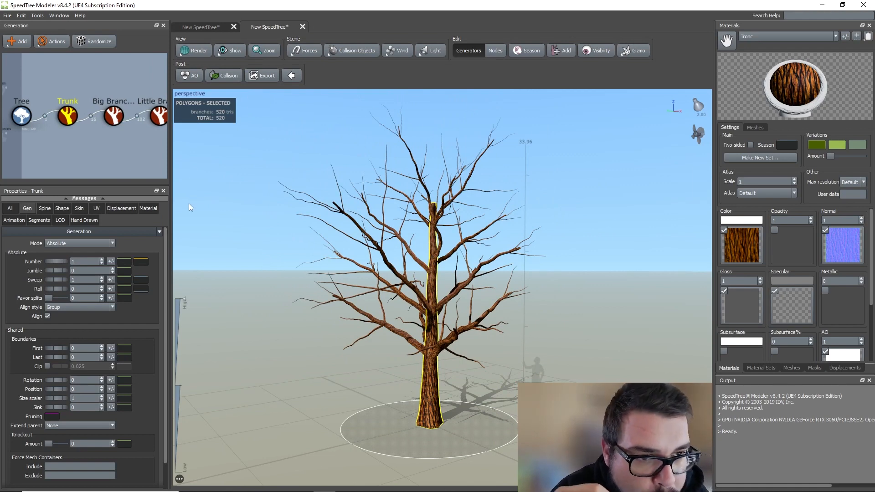
{"action": "right_click", "coordinate": [71, 122]}
{"action": "mouse_move", "coordinate": [99, 128]}
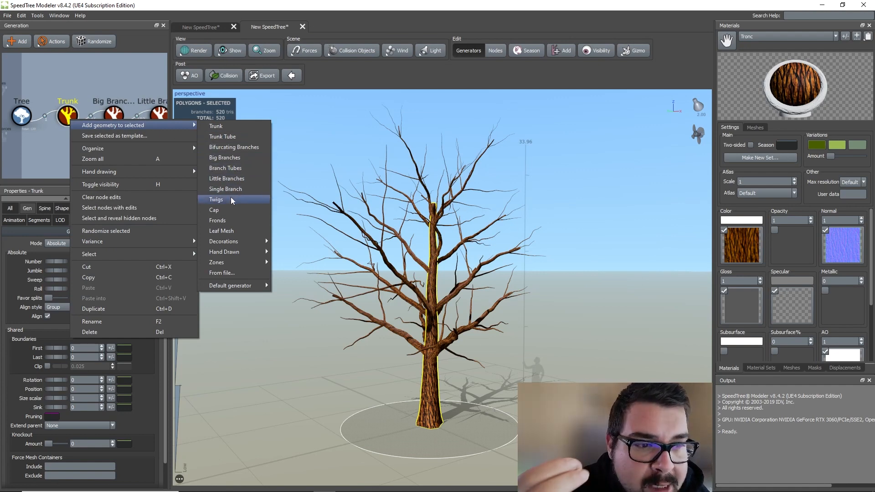
{"action": "mouse_move", "coordinate": [239, 242]}
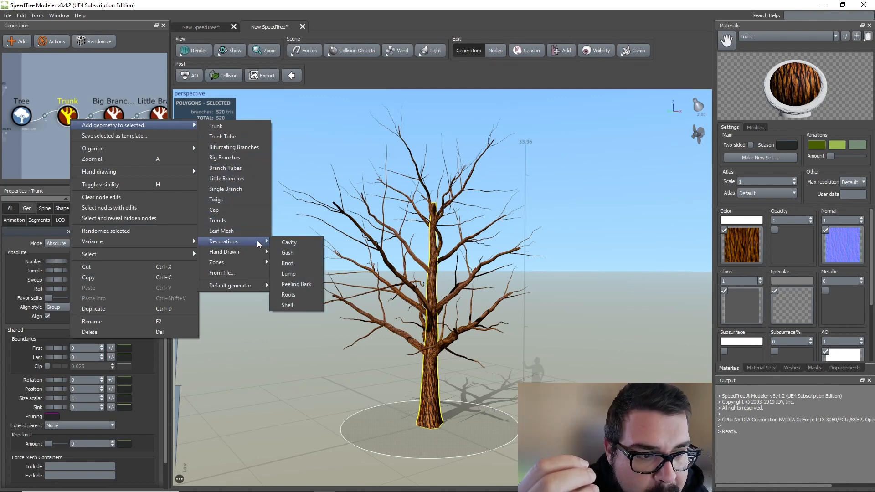
{"action": "left_click", "coordinate": [297, 296]}
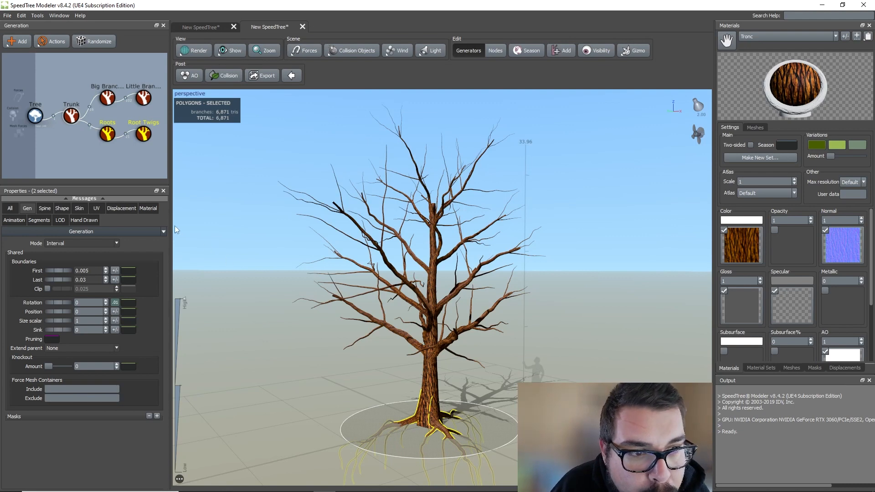
{"action": "left_click", "coordinate": [119, 169]}
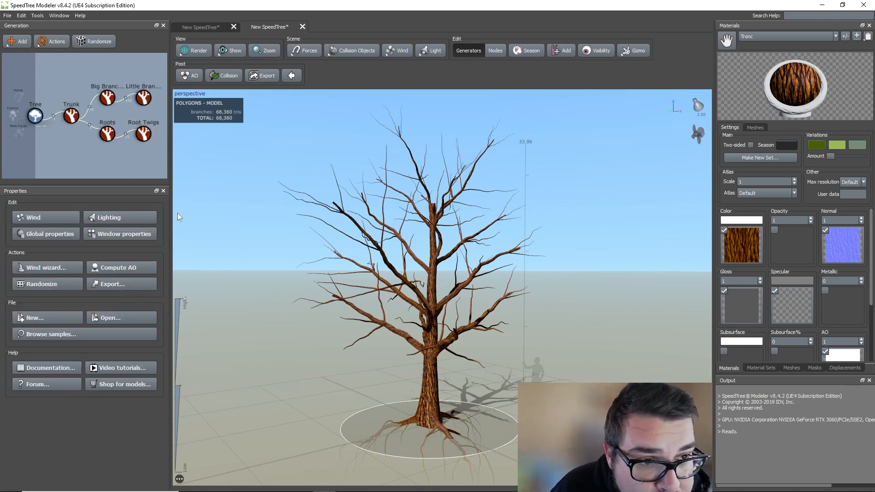
Try different Sweep and Roll generation values on the trunk, restoring Sweep to 1 and Roll to 0.
{"action": "left_click", "coordinate": [69, 117]}
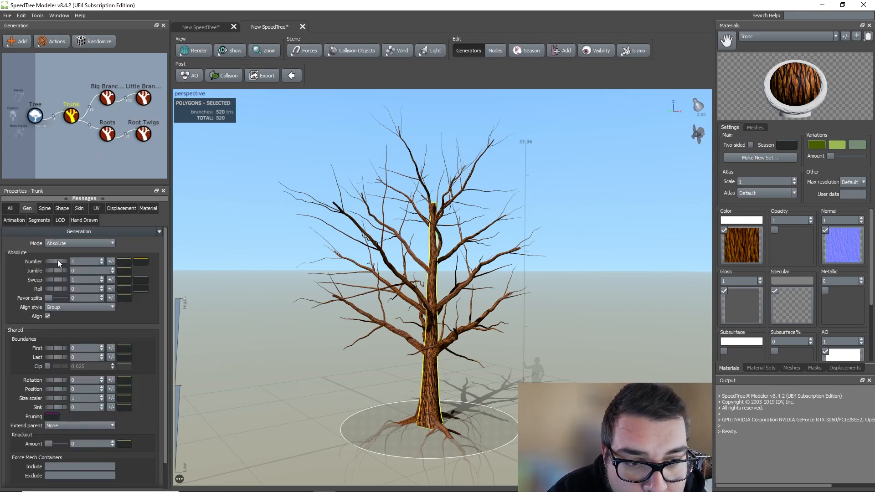
{"action": "mouse_move", "coordinate": [56, 261]}
{"action": "left_mouse_down"}
{"action": "mouse_move", "coordinate": [84, 261]}
{"action": "mouse_move", "coordinate": [54, 267]}
{"action": "left_mouse_up"}
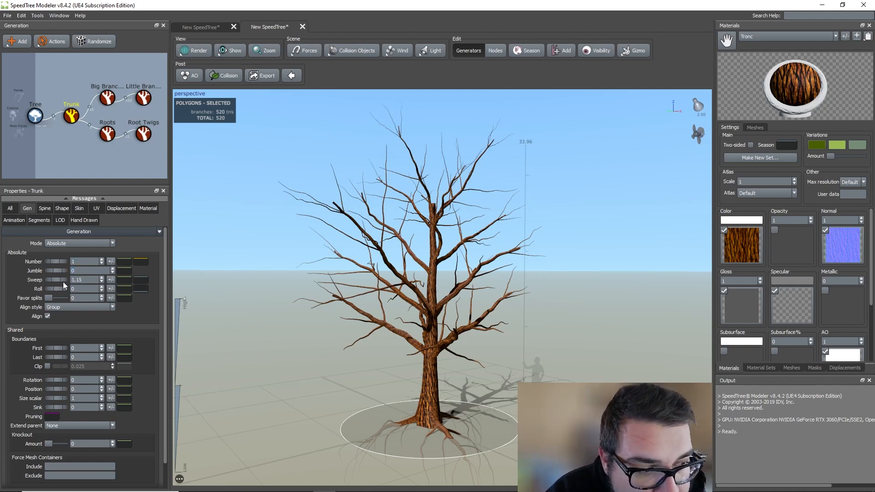
{"action": "left_click_drag", "start_coordinate": [85, 280], "coordinate": [57, 281]}
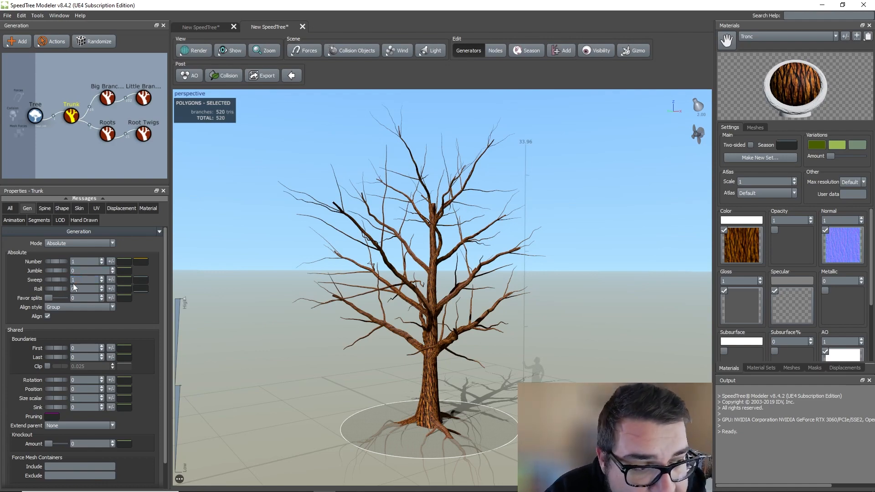
{"action": "mouse_move", "coordinate": [50, 288]}
{"action": "left_mouse_down"}
{"action": "mouse_move", "coordinate": [72, 290]}
{"action": "mouse_move", "coordinate": [61, 288]}
{"action": "left_mouse_up"}
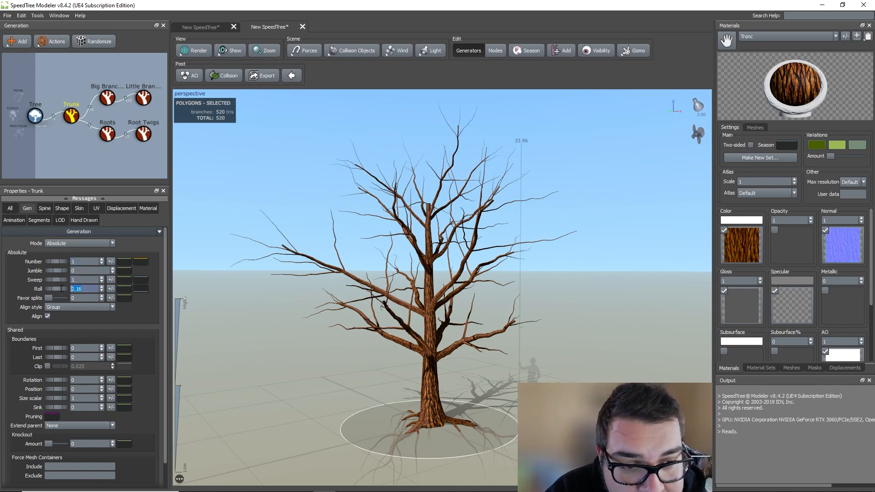
{"action": "type", "text": "0"}
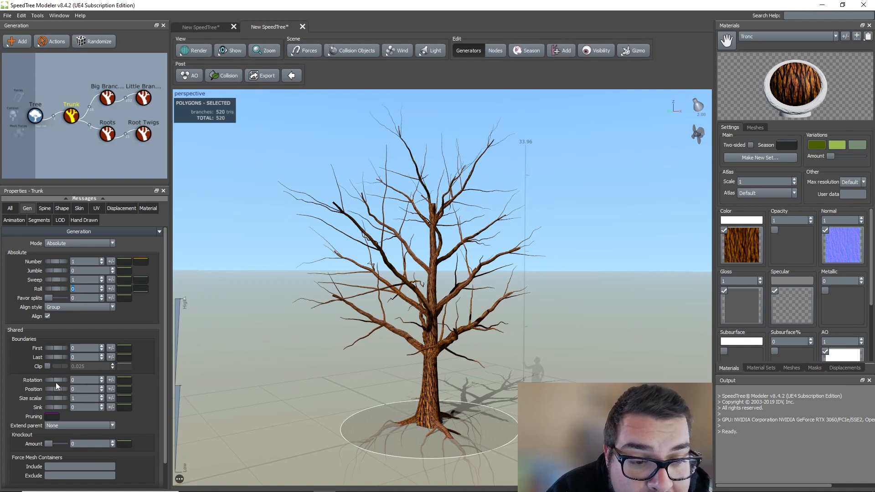
Try changing the trunk's Rotation, Position and Size scalar, restoring Rotation and Position to 0 and Size scalar to 1.
{"action": "left_click_drag", "start_coordinate": [60, 382], "coordinate": [43, 399]}
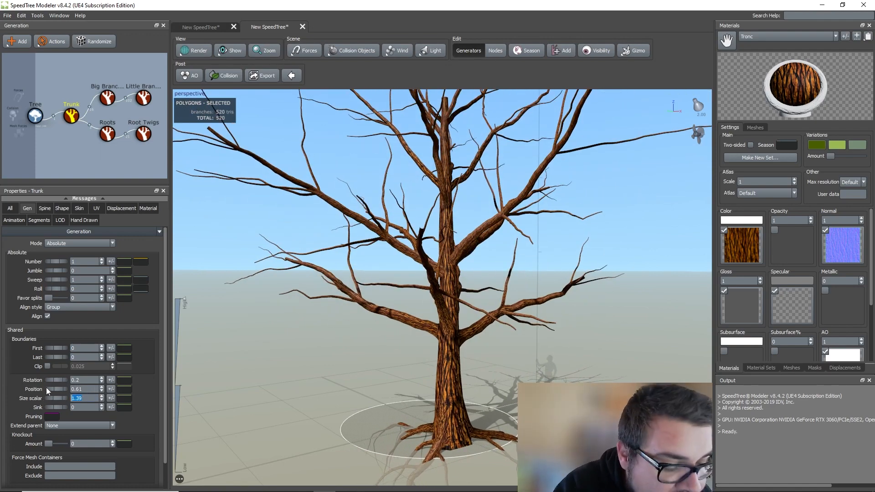
{"action": "type", "text": "1"}
{"action": "key", "text": "Return"}
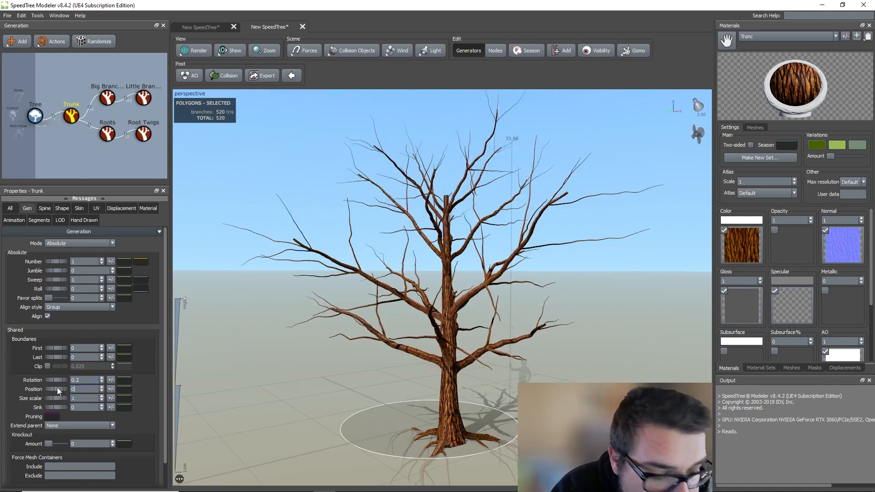
{"action": "type", "text": "0"}
{"action": "key", "text": "Return"}
{"action": "key", "text": "Return"}
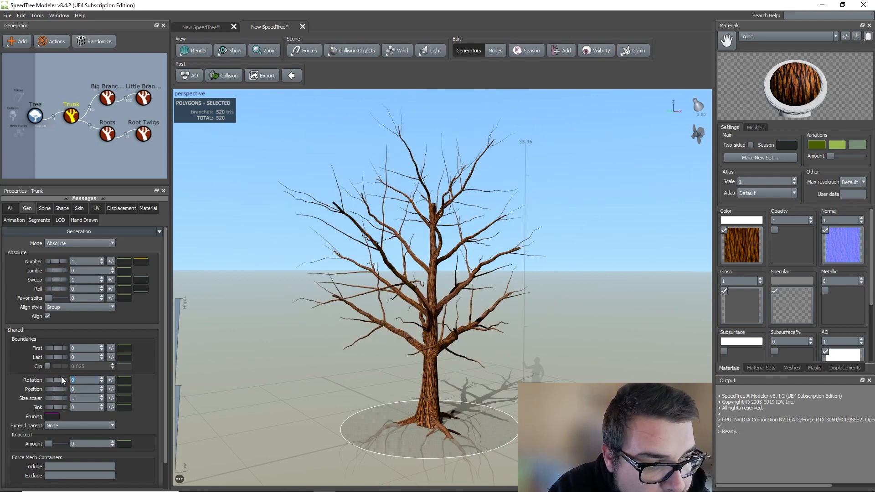
Set the trunk's spine length to 0.32 for % of parent and 0.2 for % of radius.
{"action": "left_click", "coordinate": [43, 211]}
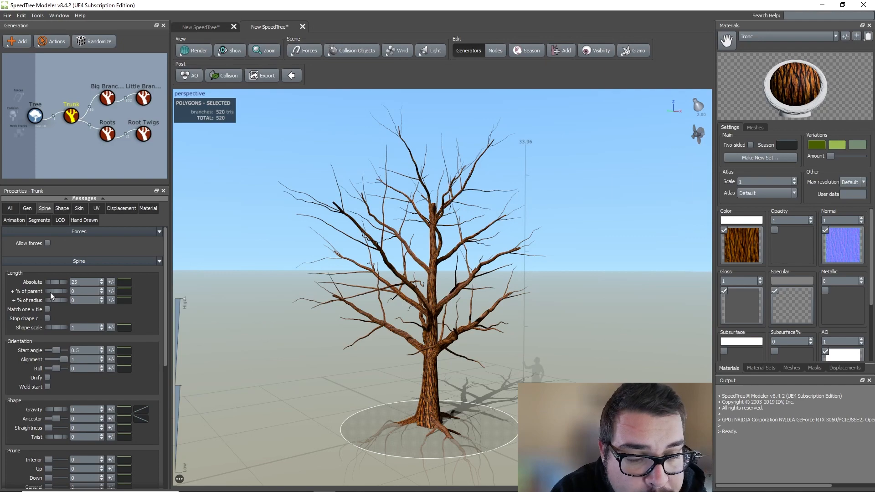
{"action": "mouse_move", "coordinate": [50, 291]}
{"action": "left_mouse_down"}
{"action": "mouse_move", "coordinate": [72, 295]}
{"action": "mouse_move", "coordinate": [65, 294]}
{"action": "left_mouse_up"}
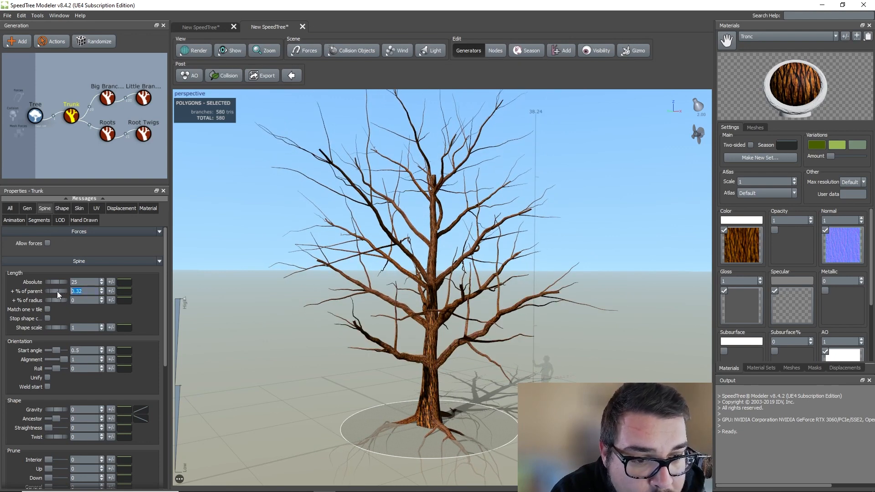
{"action": "type", "text": "0.3"}
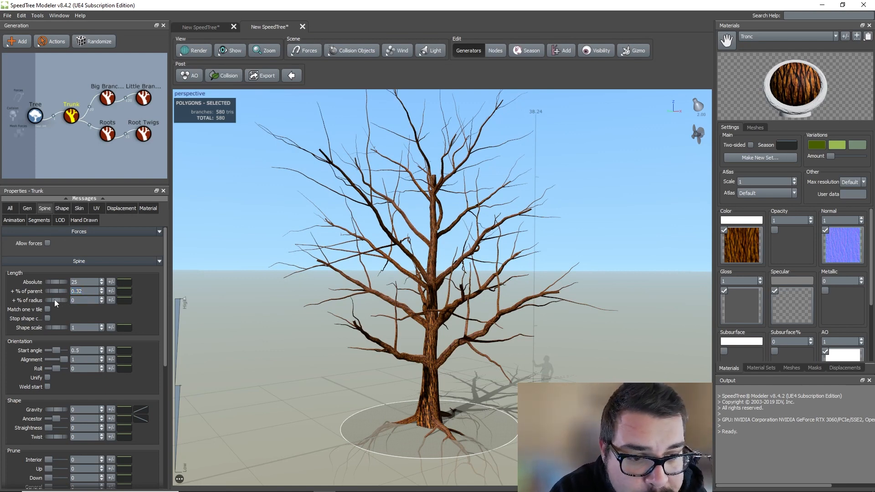
{"action": "left_click_drag", "start_coordinate": [56, 299], "coordinate": [38, 303]}
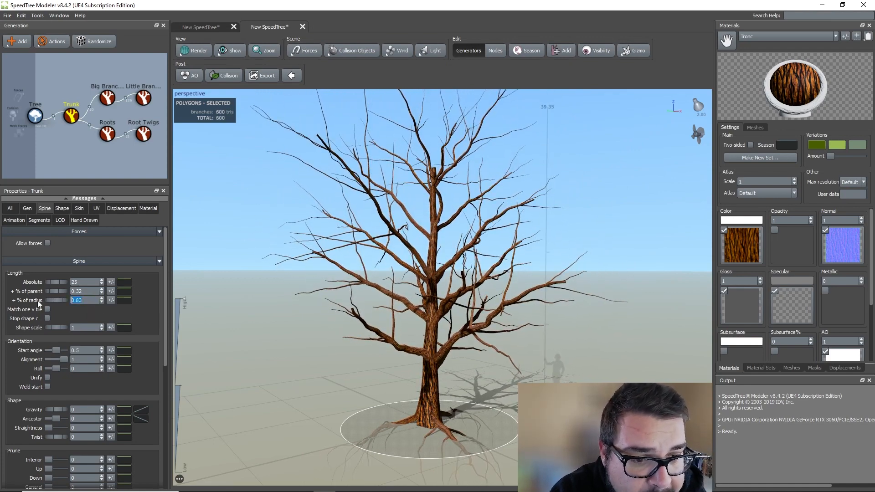
{"action": "type", "text": "0.2"}
{"action": "key", "text": "Return"}
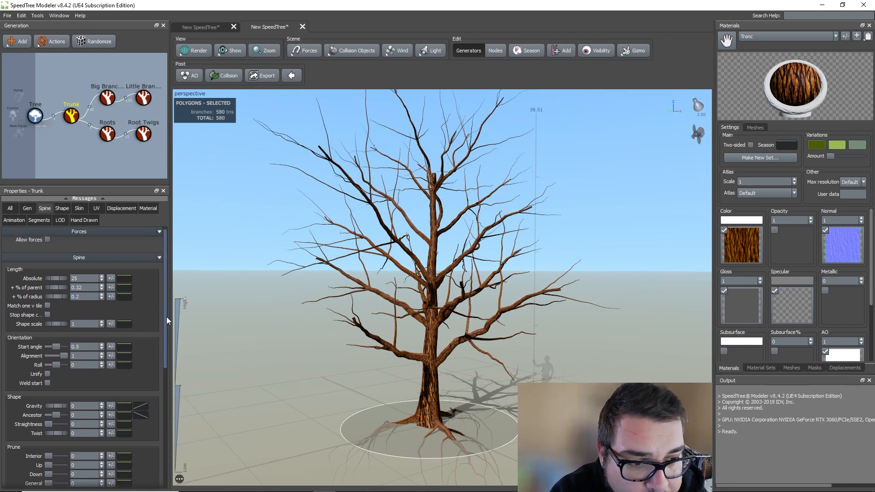
Try a Start angle of 1 on the trunk's spine and restore it to 0.5.
{"action": "scroll", "coordinate": [165, 317], "scroll_direction": "down", "scroll_amount": 1}
{"action": "left_click_drag", "start_coordinate": [53, 325], "coordinate": [72, 324]}
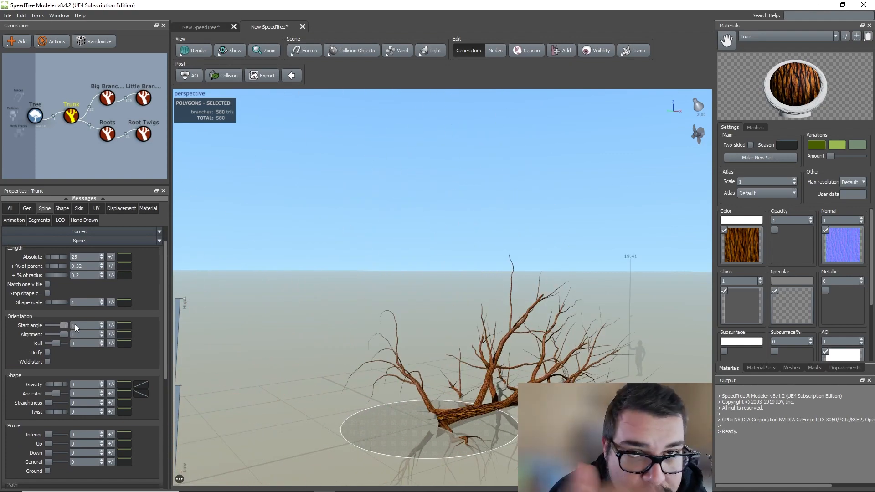
{"action": "left_click_drag", "start_coordinate": [77, 325], "coordinate": [48, 325]}
{"action": "type", "text": "0.5"}
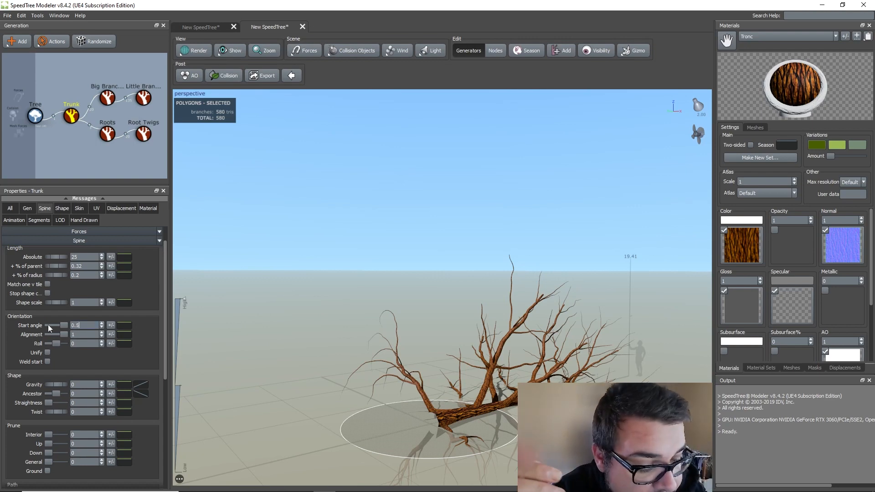
{"action": "key", "text": "Return"}
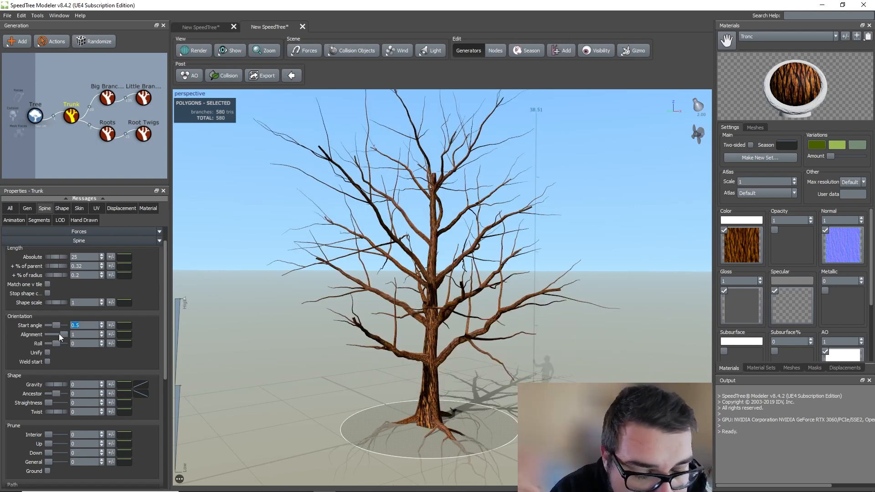
Set the Roll of the trunk's spine orientation to 0.5.
{"action": "mouse_move", "coordinate": [56, 344]}
{"action": "left_mouse_down"}
{"action": "mouse_move", "coordinate": [77, 343]}
{"action": "mouse_move", "coordinate": [61, 347]}
{"action": "left_mouse_up"}
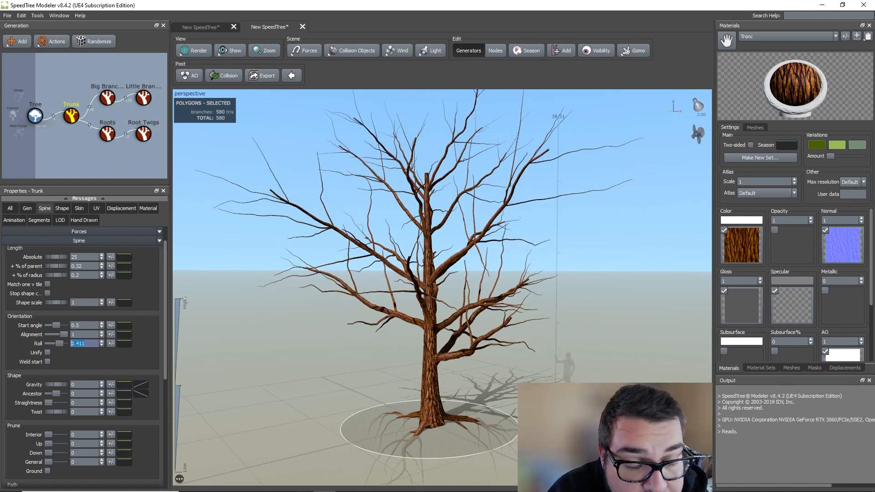
{"action": "type", "text": "0.5"}
{"action": "key", "text": "Return"}
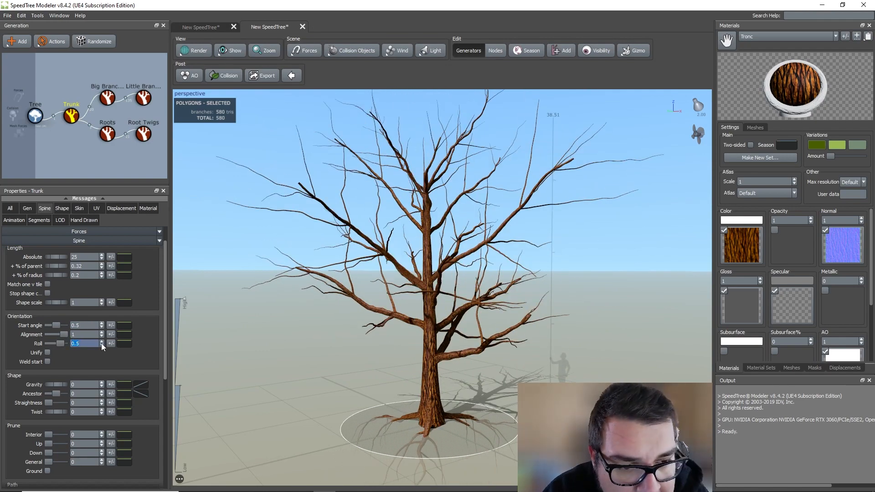
Try a Gravity of 1.95 on the trunk's spine shape and restore it to 0.
{"action": "left_click", "coordinate": [51, 384]}
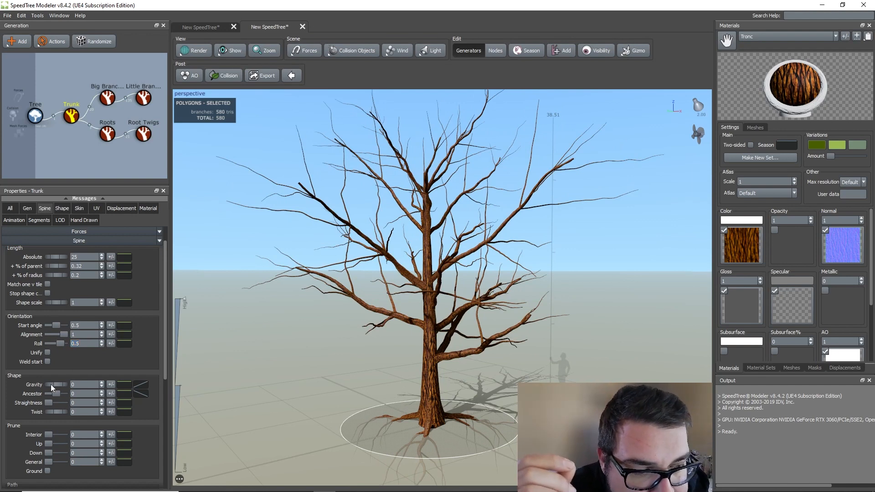
{"action": "left_click_drag", "start_coordinate": [95, 383], "coordinate": [140, 376]}
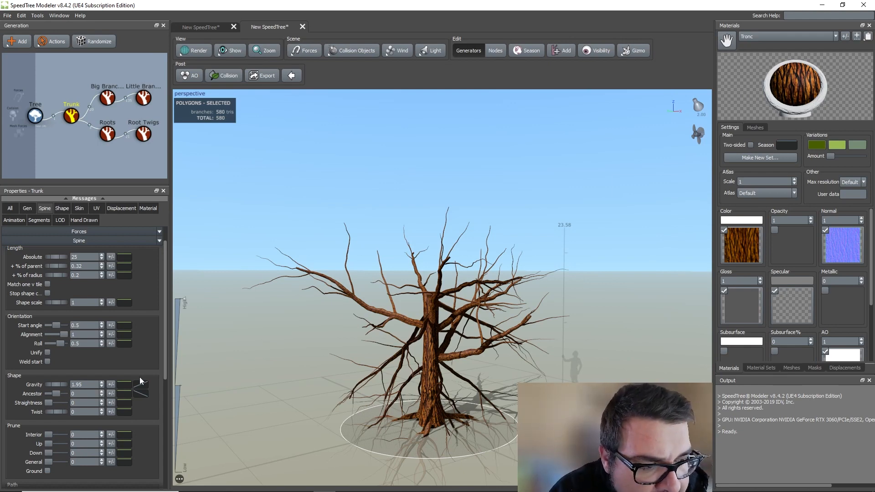
{"action": "left_click_drag", "start_coordinate": [140, 376], "coordinate": [51, 374]}
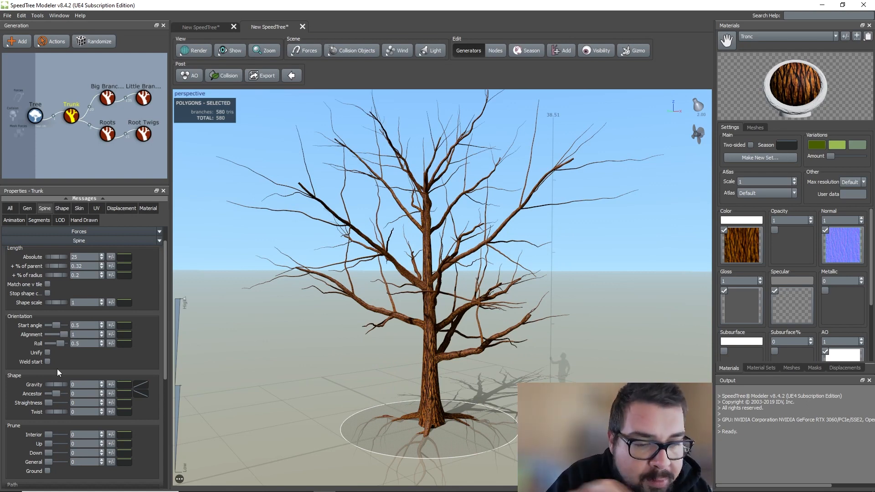
Try different Path Twist and Length values on the trunk's spine, restoring Twist to 0 and Length to 5.
{"action": "scroll", "coordinate": [70, 397], "scroll_direction": "down", "scroll_amount": 2}
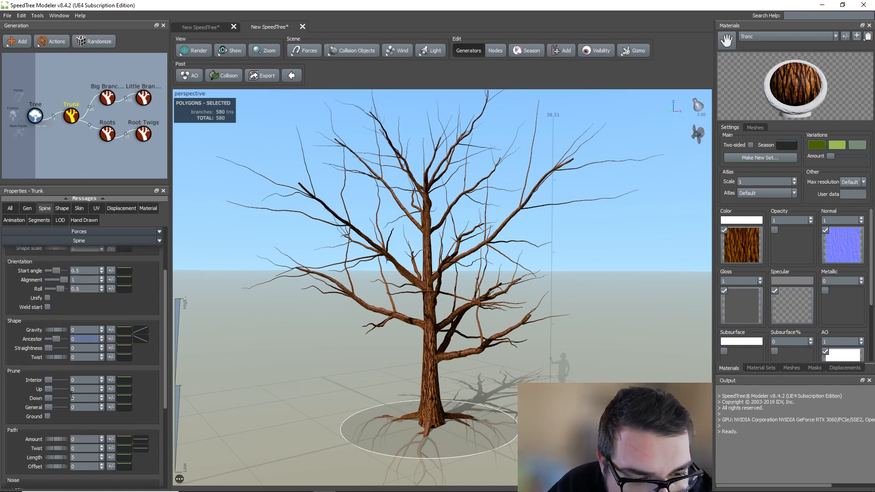
{"action": "scroll", "coordinate": [48, 389], "scroll_direction": "down", "scroll_amount": 1}
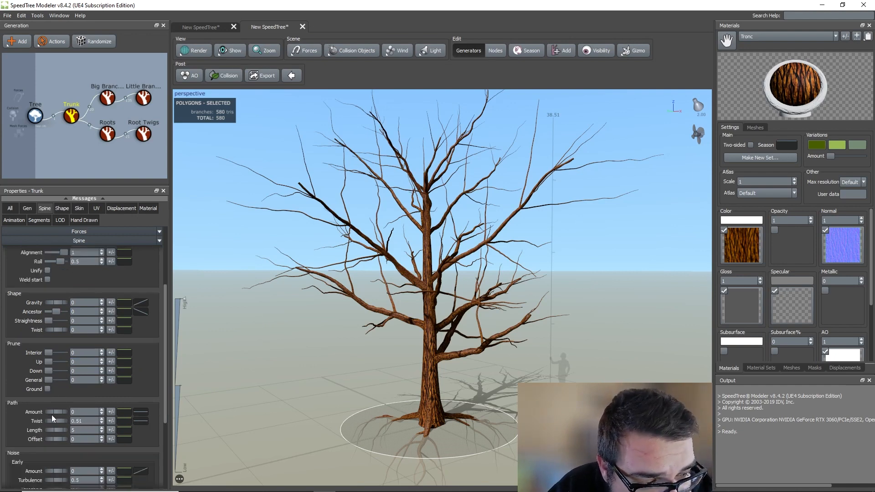
{"action": "left_click_drag", "start_coordinate": [53, 430], "coordinate": [31, 432]}
{"action": "type", "text": "5"}
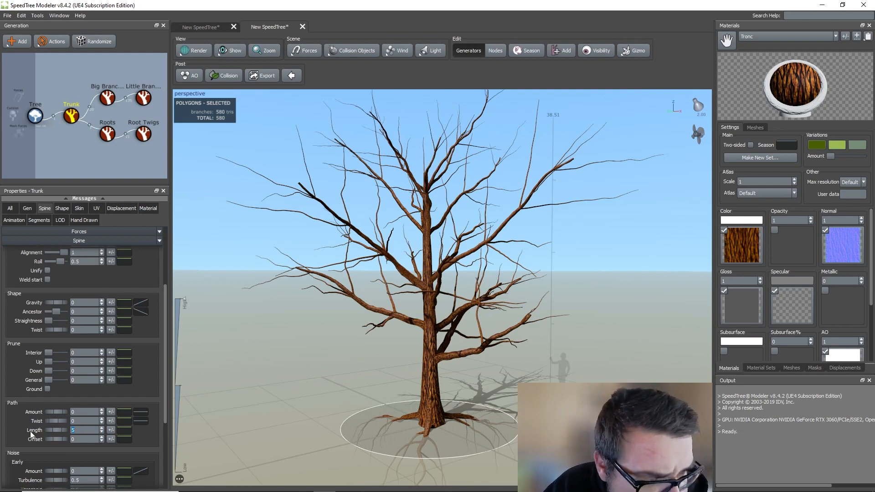
Set the trunk's late noise Amount to 8 and its Turbulence to 0.45.
{"action": "scroll", "coordinate": [80, 413], "scroll_direction": "down", "scroll_amount": 1}
{"action": "scroll", "coordinate": [80, 413], "scroll_direction": "down", "scroll_amount": 3}
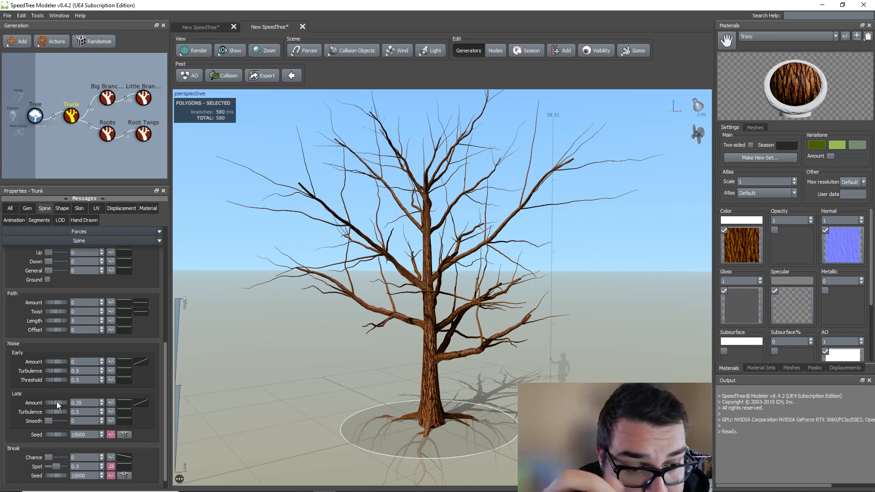
{"action": "left_click_drag", "start_coordinate": [56, 401], "coordinate": [285, 412]}
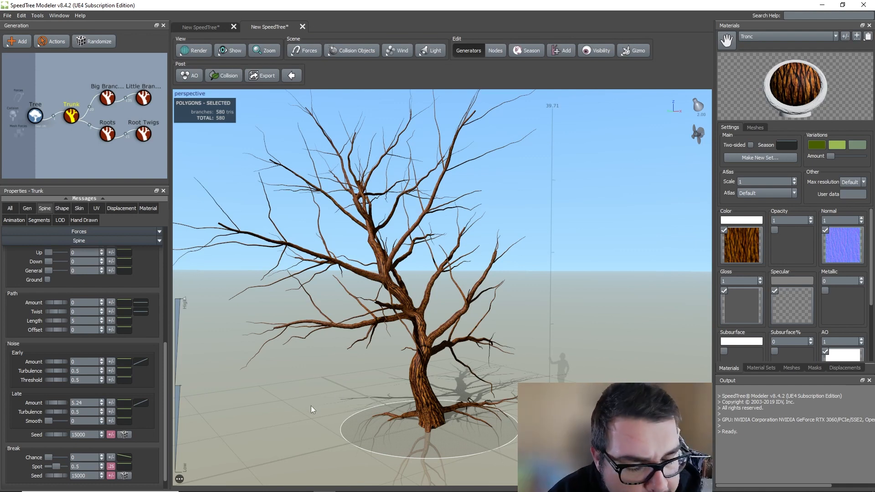
{"action": "double_click", "coordinate": [72, 402]}
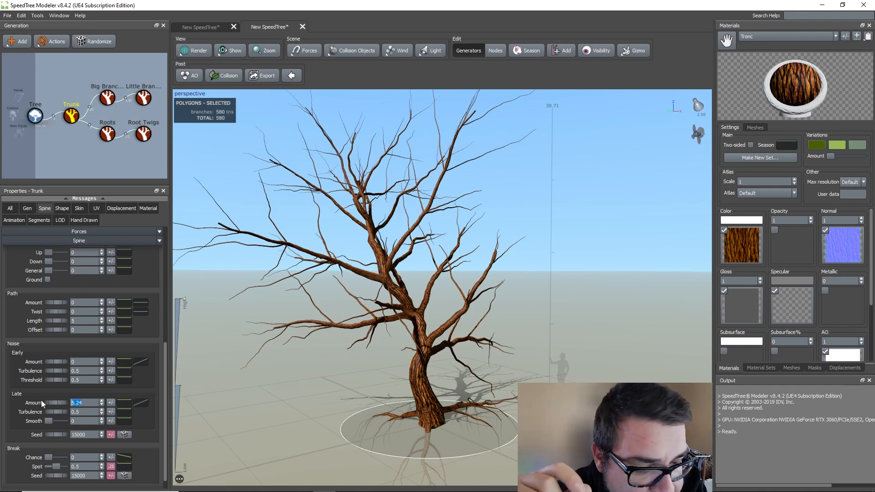
{"action": "type", "text": "8"}
{"action": "key", "text": "Return"}
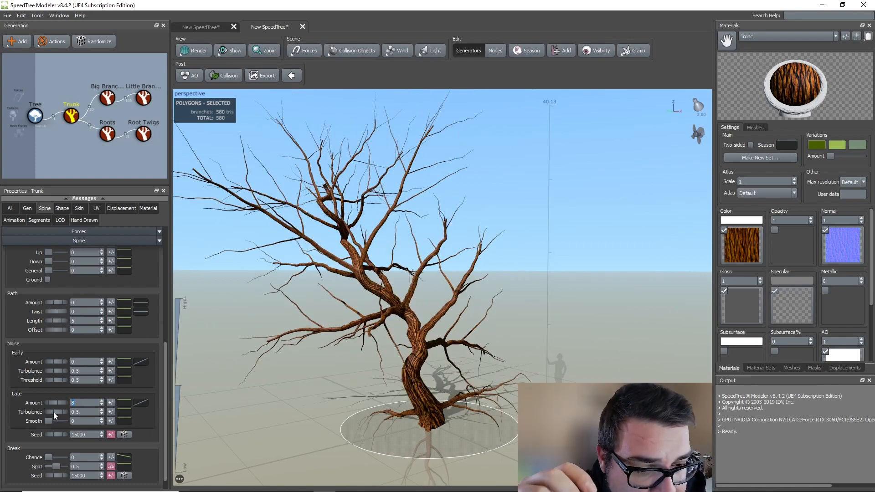
{"action": "mouse_move", "coordinate": [54, 411]}
{"action": "left_mouse_down"}
{"action": "mouse_move", "coordinate": [108, 409]}
{"action": "mouse_move", "coordinate": [46, 410]}
{"action": "left_mouse_up"}
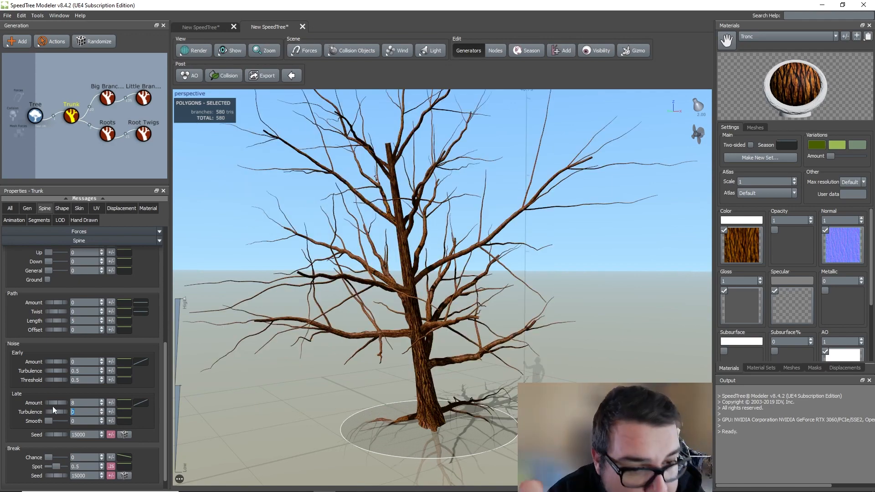
{"action": "left_click_drag", "start_coordinate": [52, 413], "coordinate": [72, 413]}
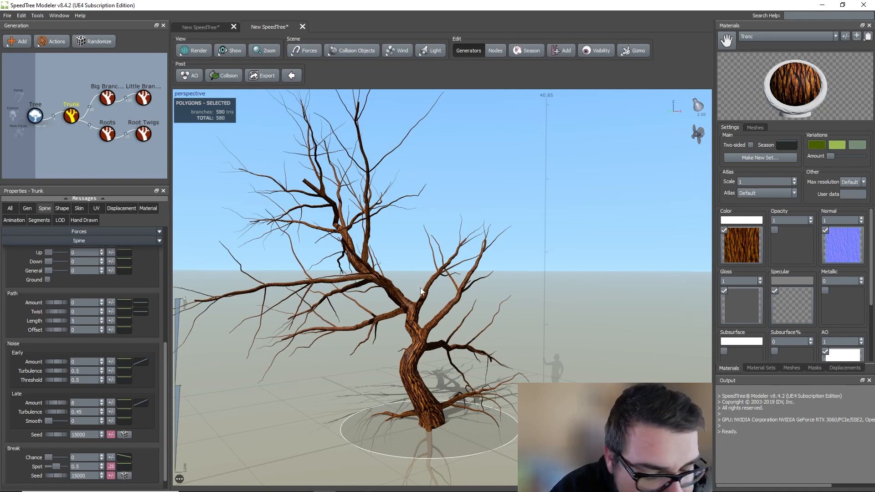
Display the tree's mesh as a wireframe to examine the segments at the trunk's bends.
{"action": "scroll", "coordinate": [389, 228], "scroll_direction": "down", "scroll_amount": 3}
{"action": "scroll", "coordinate": [364, 242], "scroll_direction": "up", "scroll_amount": 8}
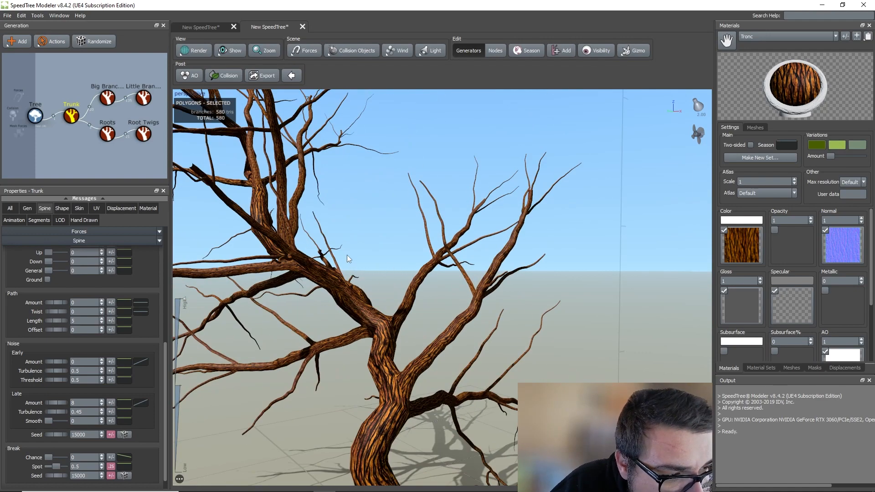
{"action": "middle_click_drag", "start_coordinate": [346, 255], "coordinate": [414, 322]}
{"action": "scroll", "coordinate": [413, 321], "scroll_direction": "up", "scroll_amount": 7}
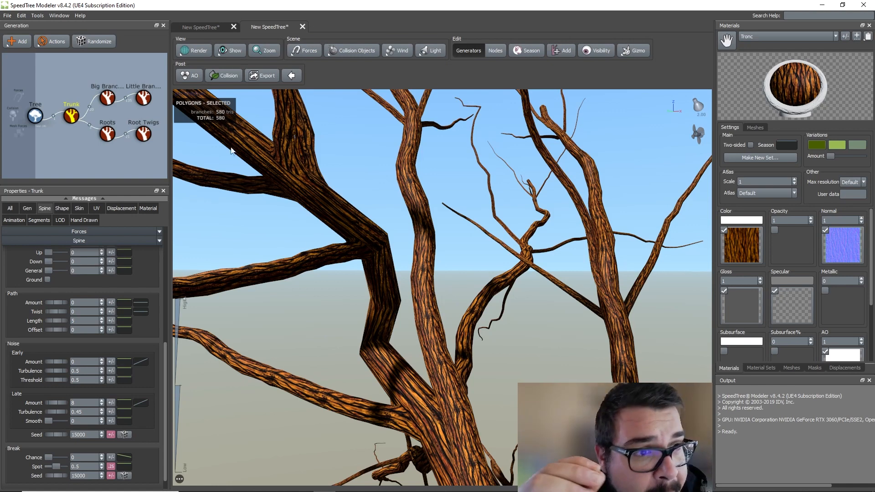
{"action": "left_click", "coordinate": [196, 54]}
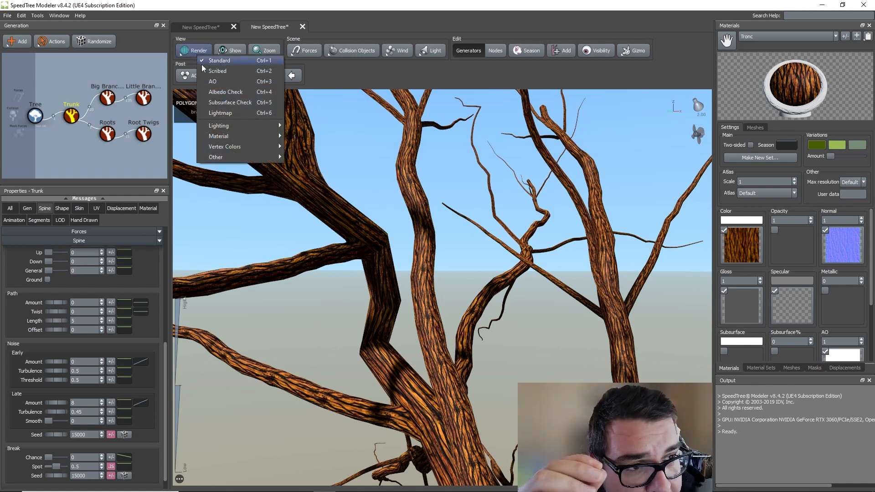
{"action": "left_click", "coordinate": [312, 136]}
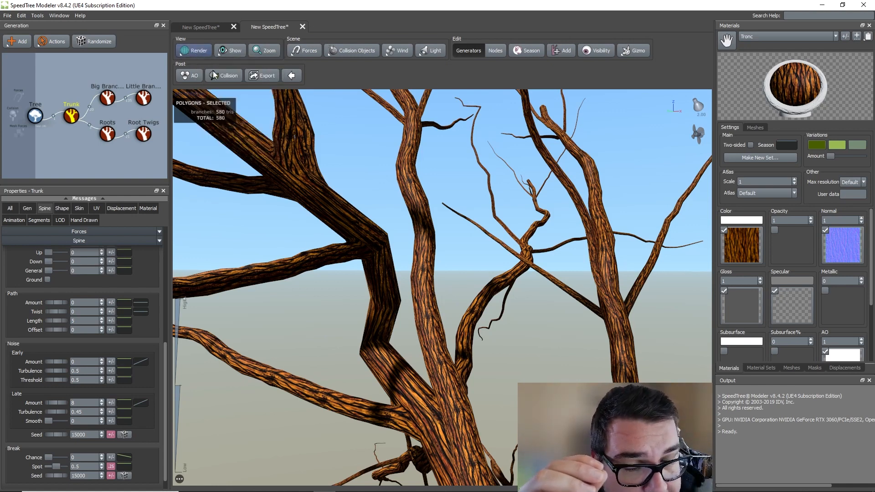
{"action": "left_click", "coordinate": [203, 51]}
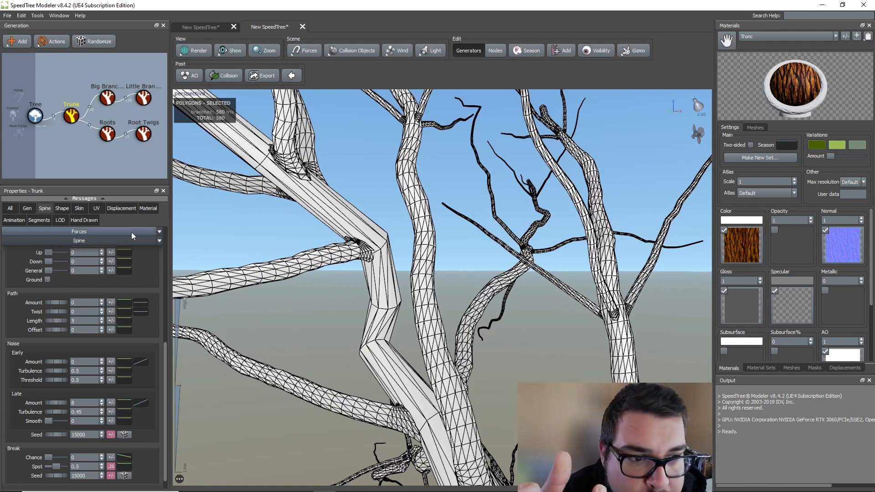
Set the trunk's absolute length segments to 95.
{"action": "left_click", "coordinate": [30, 220]}
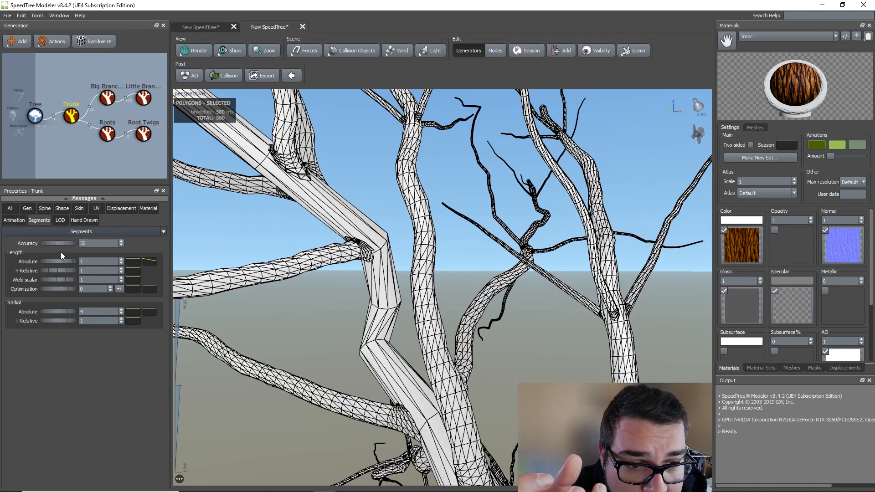
{"action": "left_click_drag", "start_coordinate": [49, 262], "coordinate": [599, 319]}
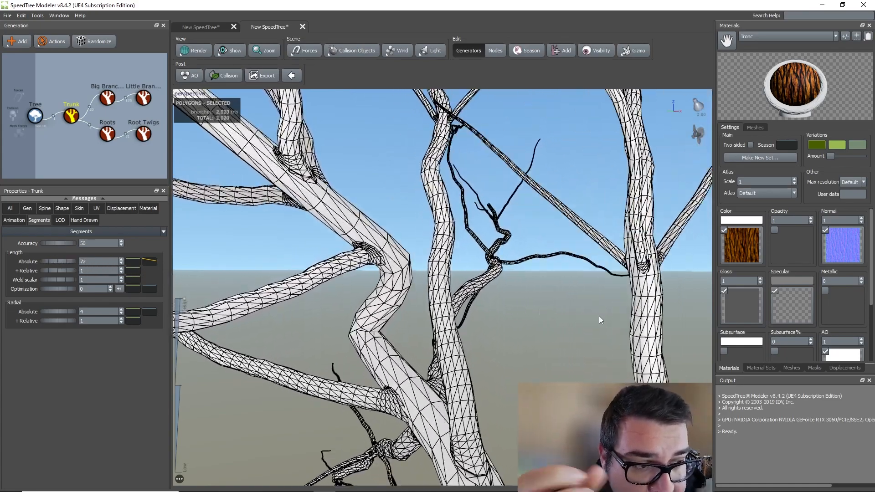
{"action": "left_click_drag", "start_coordinate": [47, 261], "coordinate": [222, 276]}
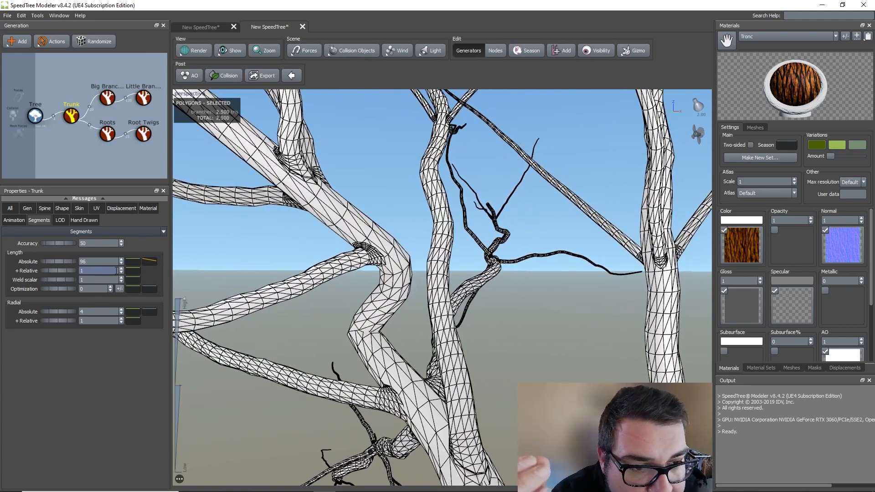
{"action": "type", "text": "95"}
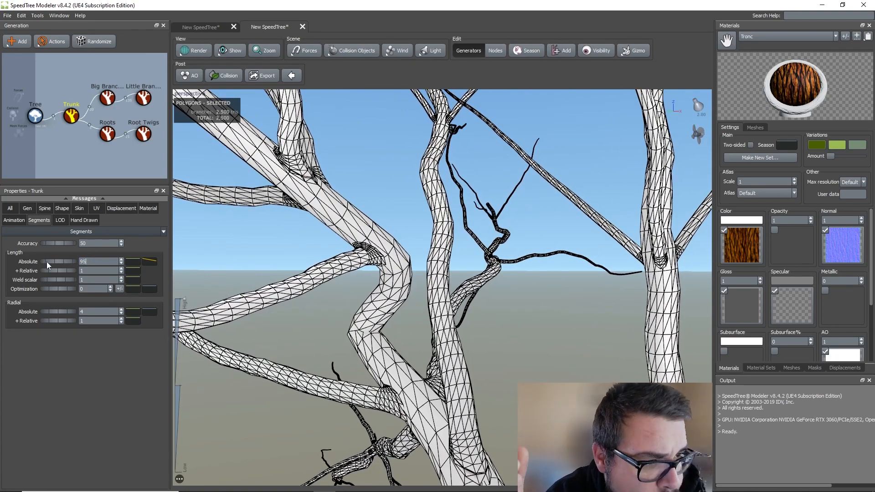
{"action": "key", "text": "Return"}
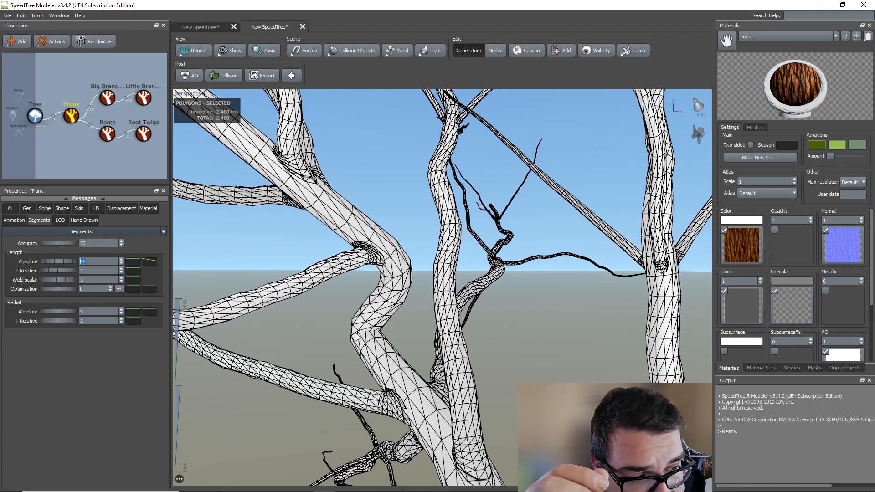
Set the Turbulence of the trunk's late spine noise to 0.35.
{"action": "left_click", "coordinate": [29, 208]}
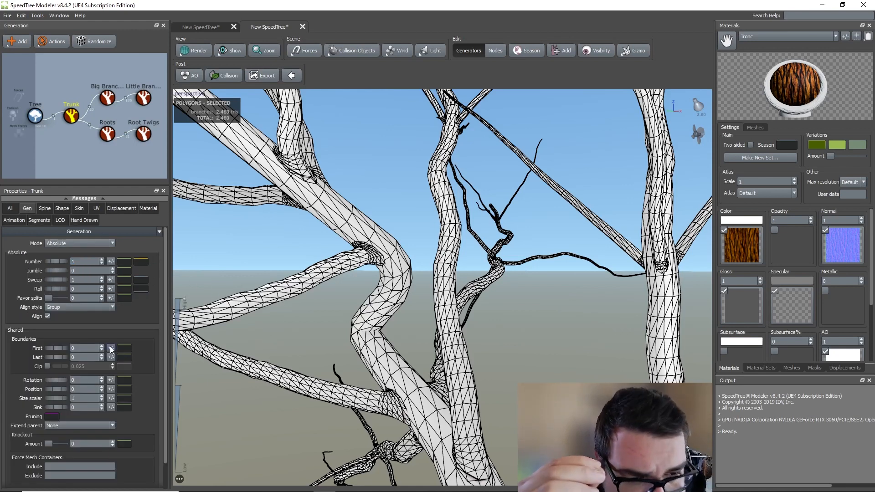
{"action": "left_click", "coordinate": [52, 210]}
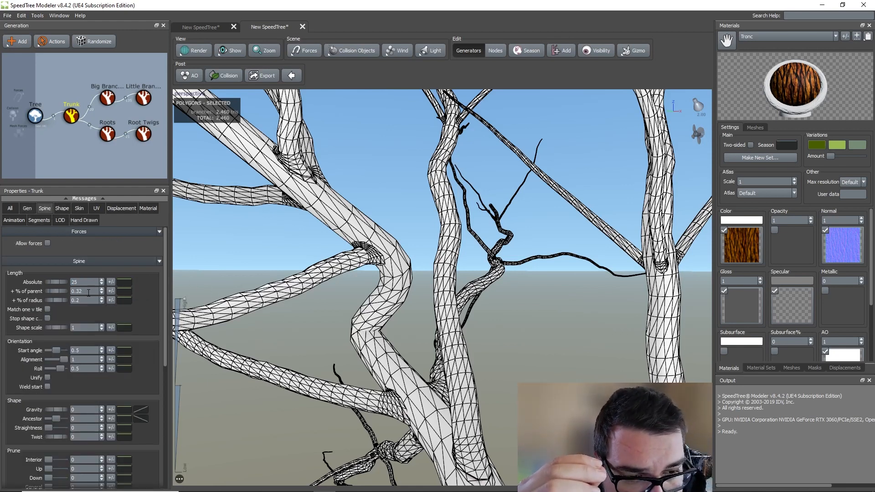
{"action": "scroll", "coordinate": [80, 374], "scroll_direction": "down", "scroll_amount": 8}
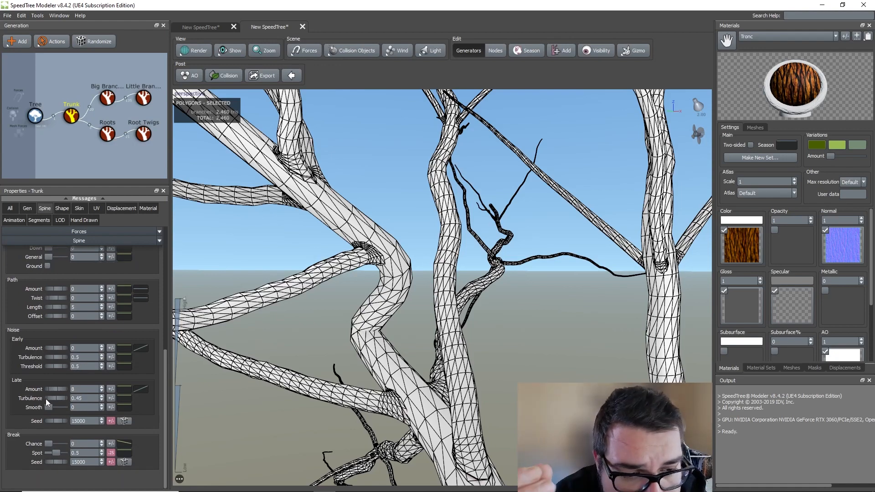
{"action": "left_click_drag", "start_coordinate": [61, 400], "coordinate": [51, 398]}
{"action": "type", "text": "0."}
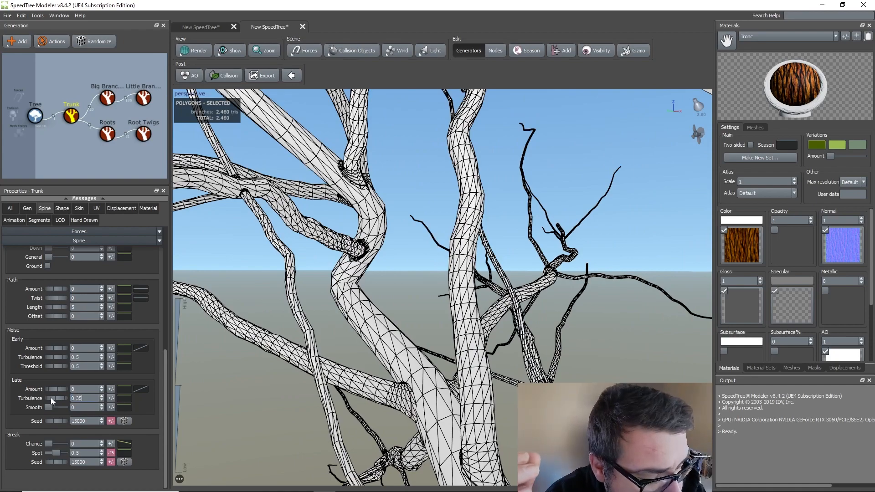
{"action": "type", "text": "35"}
{"action": "key", "text": "Return"}
Examine the trunk's wireframe, switch the viewport back to textured Standard rendering and inspect the whole tree.
{"action": "scroll", "coordinate": [464, 343], "scroll_direction": "up", "scroll_amount": 5}
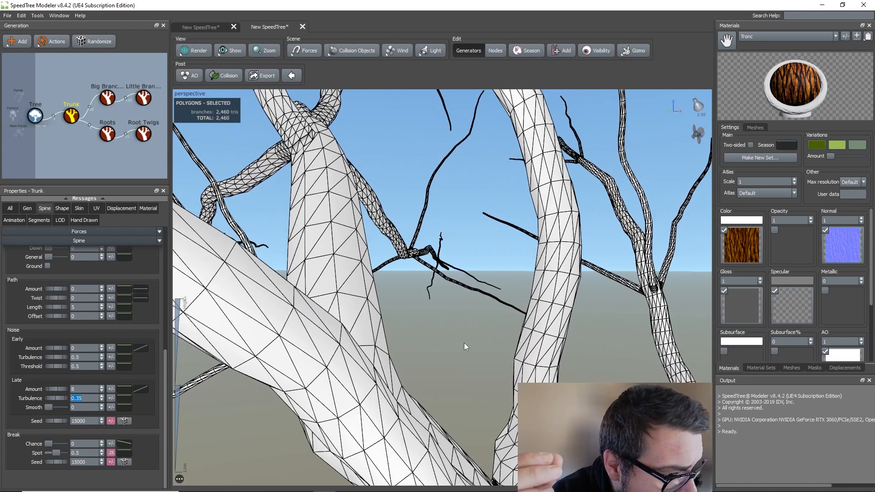
{"action": "scroll", "coordinate": [463, 343], "scroll_direction": "down", "scroll_amount": 8}
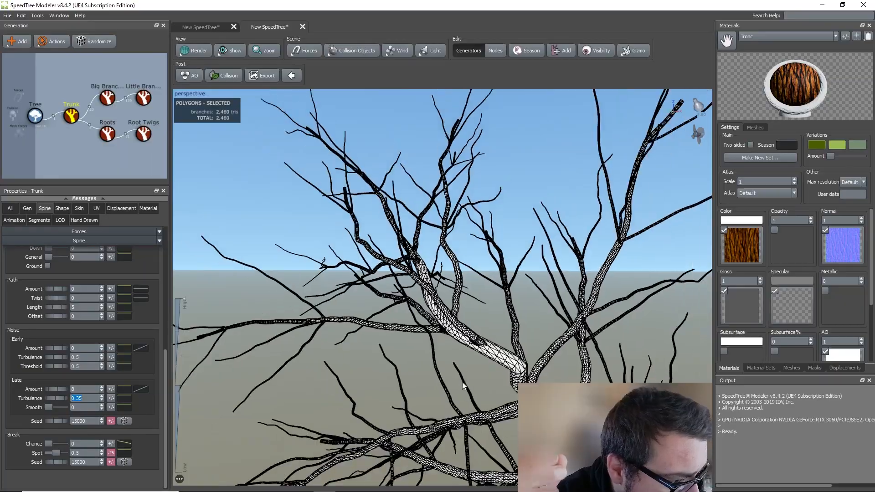
{"action": "mouse_move", "coordinate": [462, 385]}
{"action": "left_mouse_down"}
{"action": "mouse_move", "coordinate": [441, 367]}
{"action": "mouse_move", "coordinate": [408, 365]}
{"action": "mouse_move", "coordinate": [410, 393]}
{"action": "mouse_move", "coordinate": [522, 371]}
{"action": "mouse_move", "coordinate": [490, 367]}
{"action": "mouse_move", "coordinate": [468, 381]}
{"action": "left_mouse_up"}
{"action": "scroll", "coordinate": [472, 388], "scroll_direction": "up", "scroll_amount": 4}
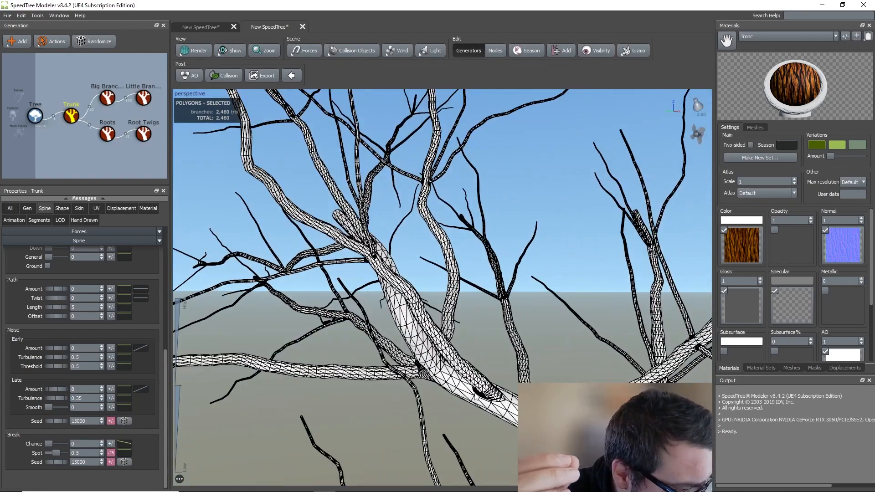
{"action": "scroll", "coordinate": [475, 394], "scroll_direction": "down", "scroll_amount": 4}
{"action": "left_click", "coordinate": [193, 76]}
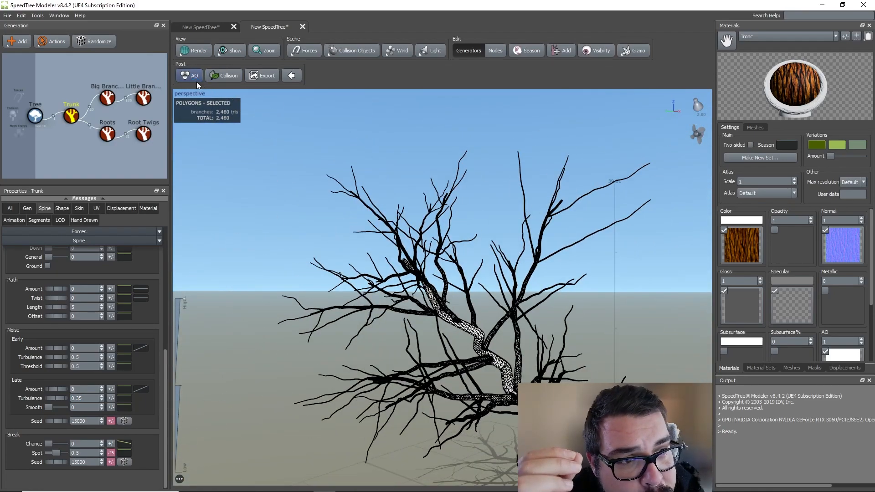
{"action": "left_click", "coordinate": [199, 51]}
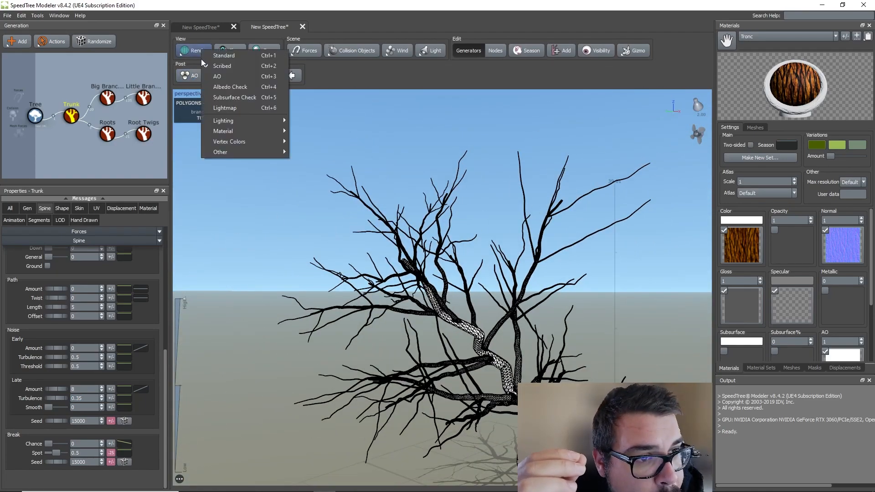
{"action": "left_click", "coordinate": [233, 64]}
{"action": "scroll", "coordinate": [526, 329], "scroll_direction": "up", "scroll_amount": 5}
{"action": "scroll", "coordinate": [526, 329], "scroll_direction": "down", "scroll_amount": 5}
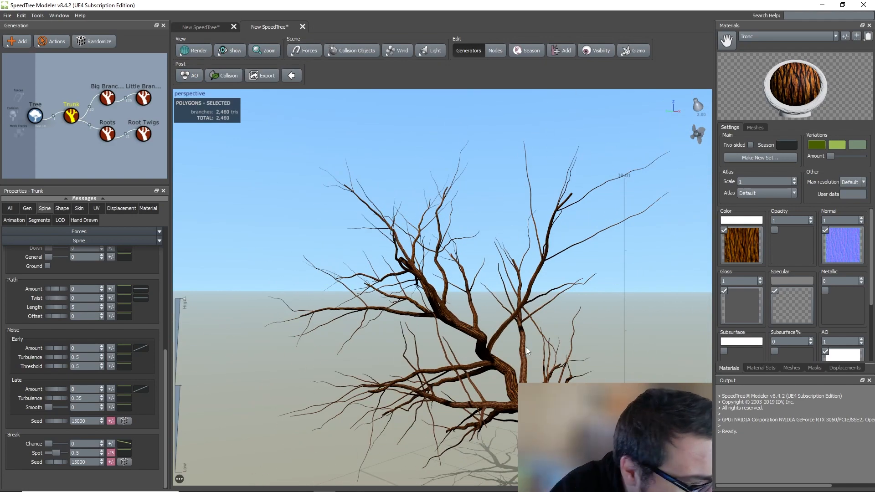
{"action": "scroll", "coordinate": [514, 373], "scroll_direction": "up", "scroll_amount": 3}
{"action": "scroll", "coordinate": [514, 372], "scroll_direction": "down", "scroll_amount": 4}
{"action": "scroll", "coordinate": [480, 329], "scroll_direction": "up", "scroll_amount": 4}
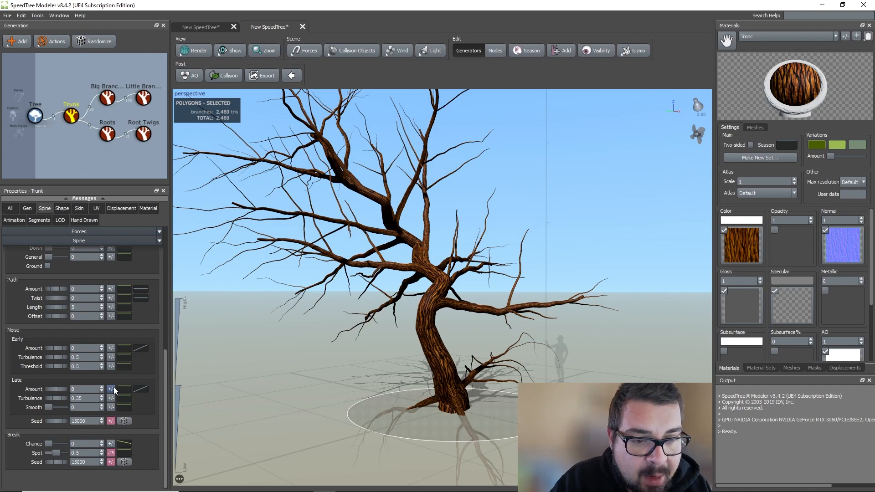
Set the variance of the trunk's late spine noise Amount to 2.
{"action": "double_click", "coordinate": [79, 389]}
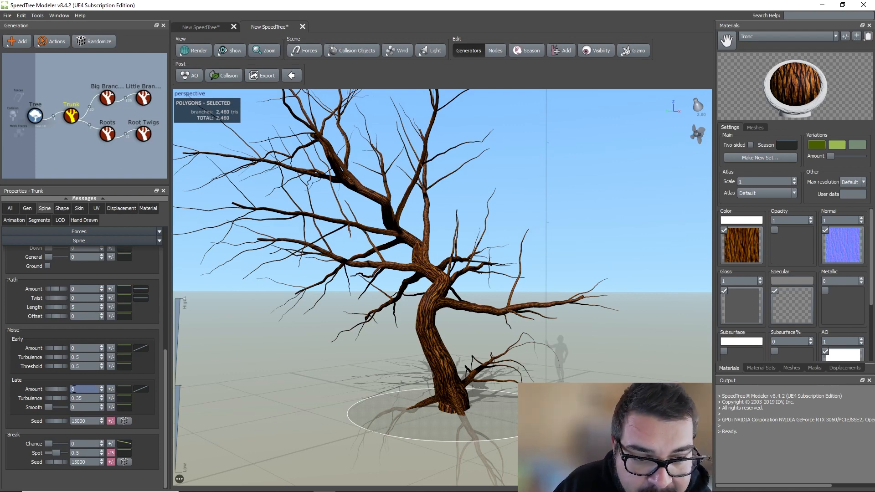
{"action": "left_click", "coordinate": [111, 389]}
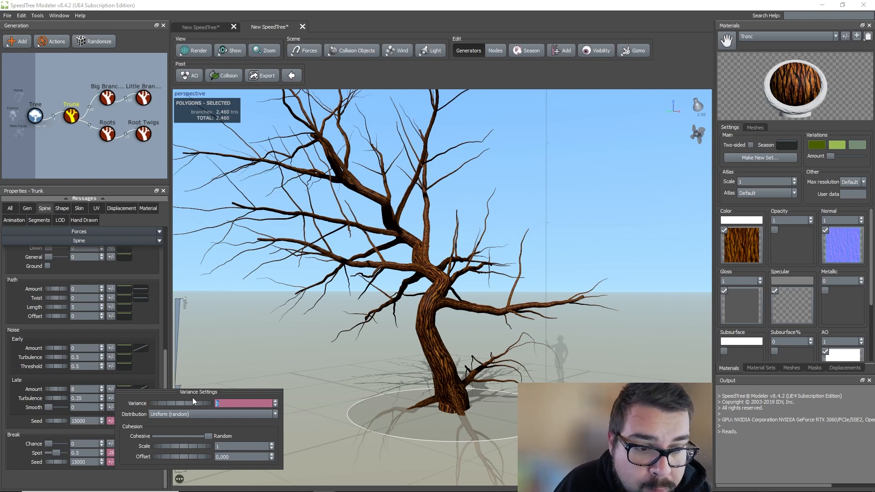
{"action": "type", "text": "2"}
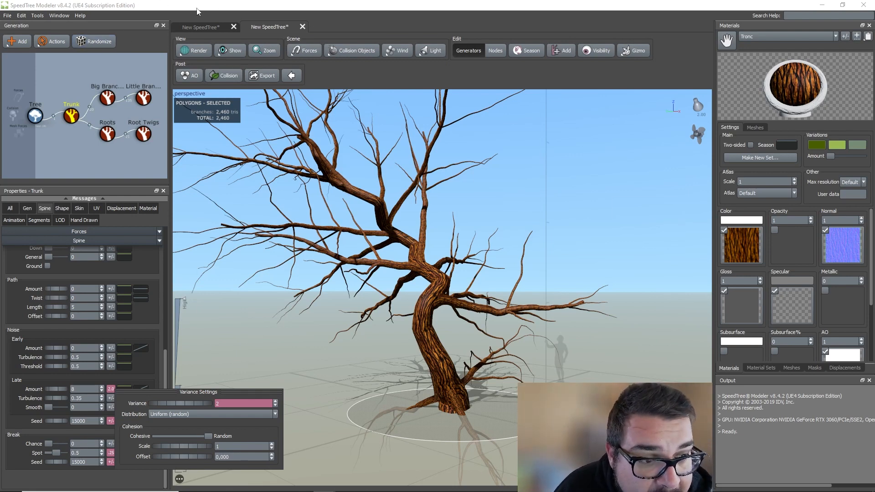
{"action": "left_click", "coordinate": [125, 67]}
Deselect the trunk generator and randomize the whole tree repeatedly to generate a new variation.
{"action": "left_click", "coordinate": [126, 66]}
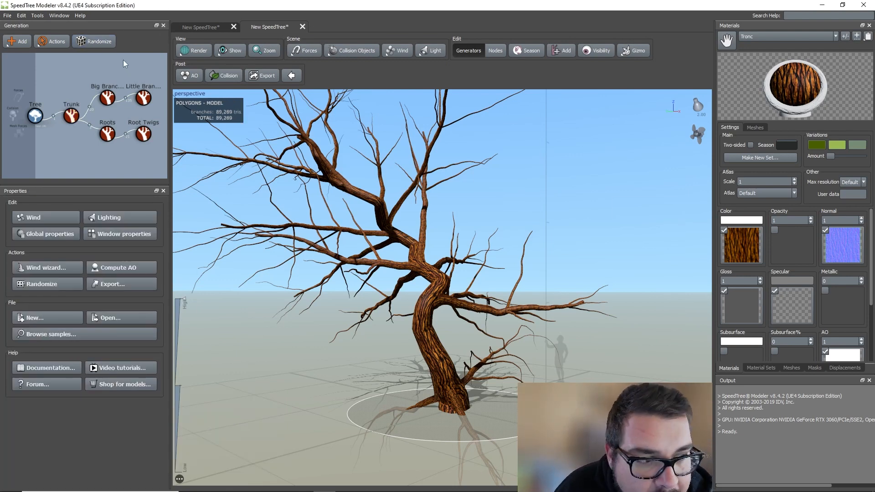
{"action": "left_click", "coordinate": [96, 41]}
{"action": "left_click", "coordinate": [96, 41]}
{"action": "left_click", "coordinate": [96, 41]}
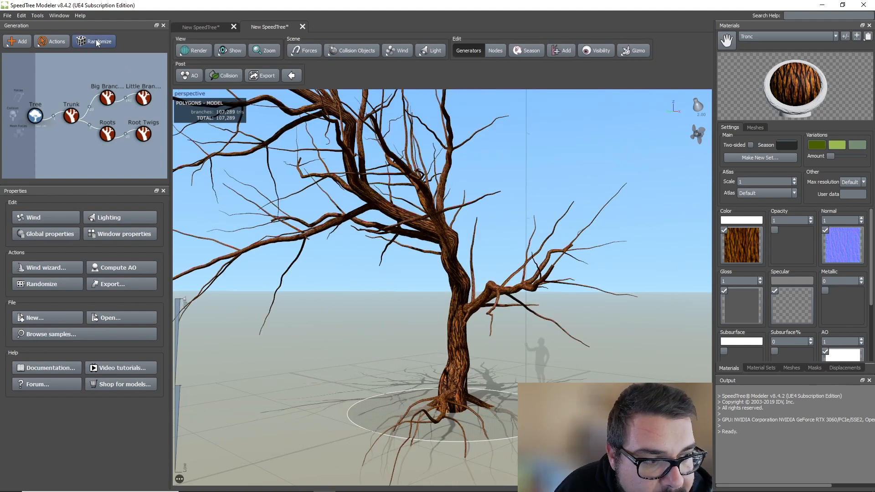
{"action": "left_click", "coordinate": [96, 41]}
{"action": "left_click", "coordinate": [95, 41]}
{"action": "left_click", "coordinate": [96, 41]}
{"action": "left_click", "coordinate": [95, 41]}
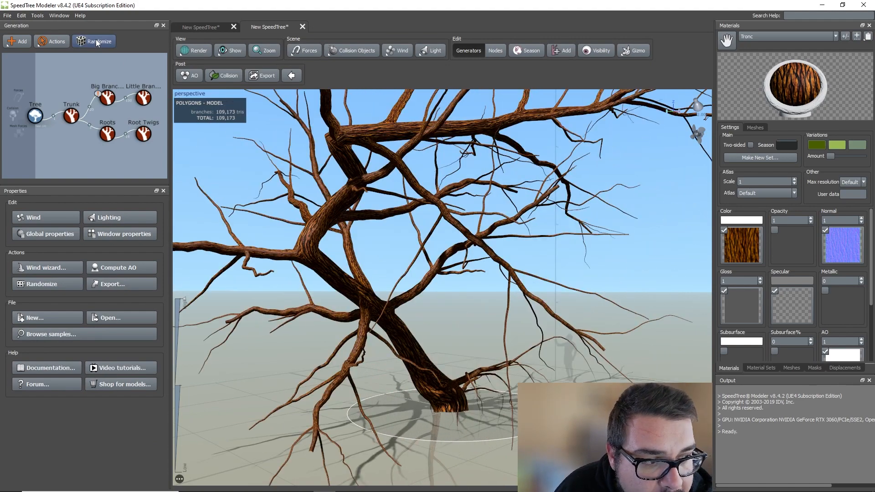
{"action": "left_click", "coordinate": [95, 41]}
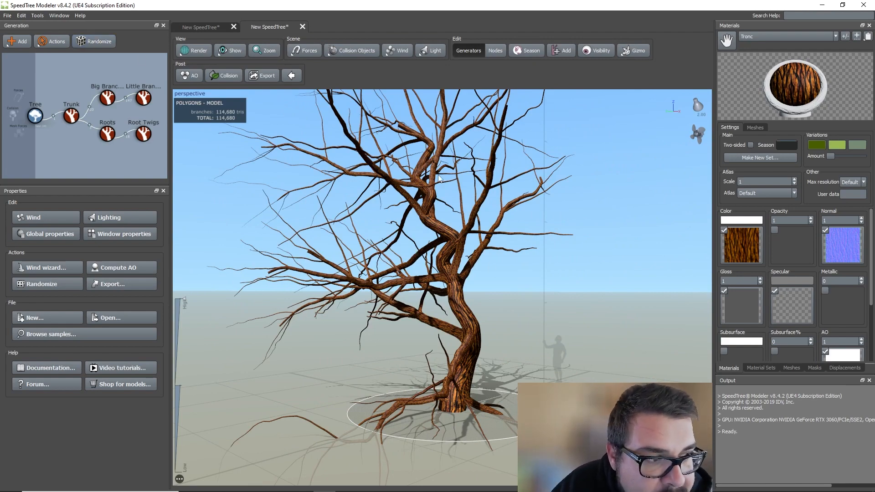
{"action": "scroll", "coordinate": [425, 231], "scroll_direction": "up", "scroll_amount": 2}
{"action": "scroll", "coordinate": [425, 231], "scroll_direction": "down", "scroll_amount": 3}
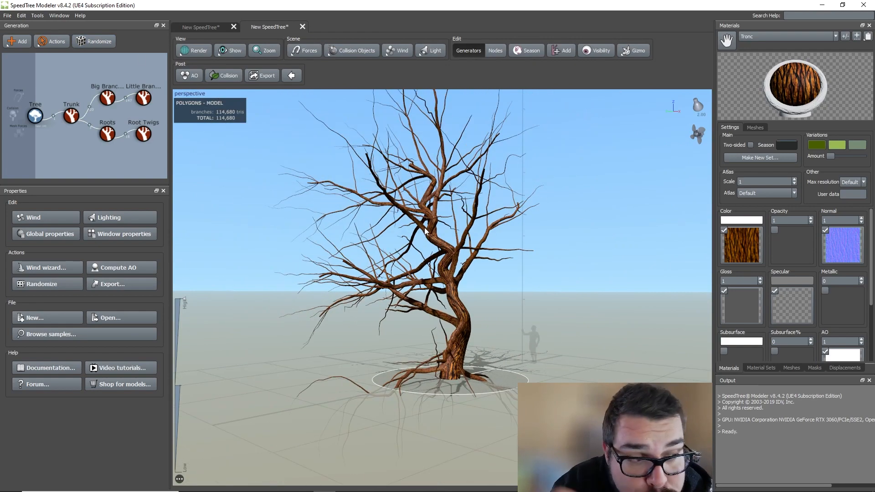
Select the Trunk generator and set the variance of its late spine noise Turbulence to 0.15.
{"action": "left_click", "coordinate": [73, 116]}
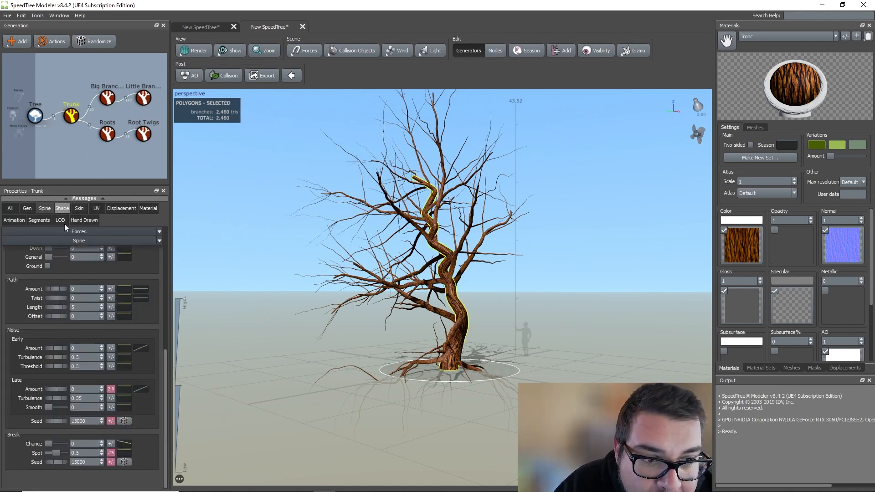
{"action": "left_click", "coordinate": [30, 209]}
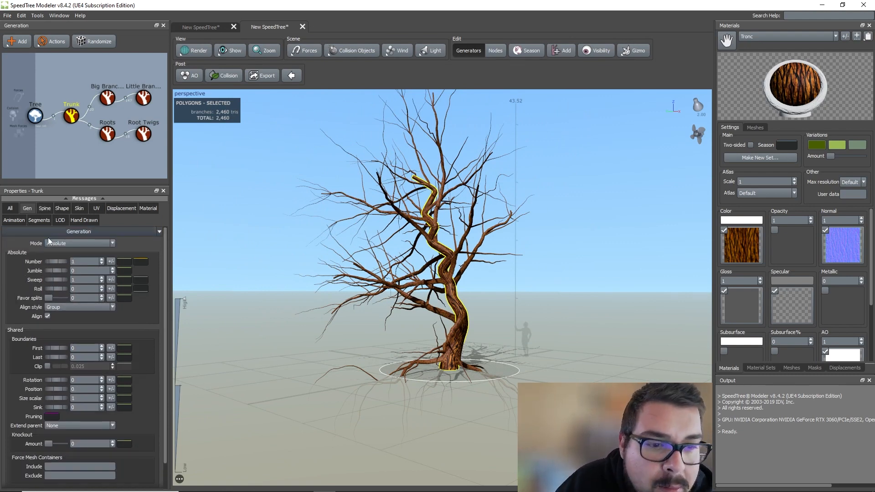
{"action": "scroll", "coordinate": [48, 237], "scroll_direction": "down", "scroll_amount": 1}
{"action": "left_click", "coordinate": [45, 209]}
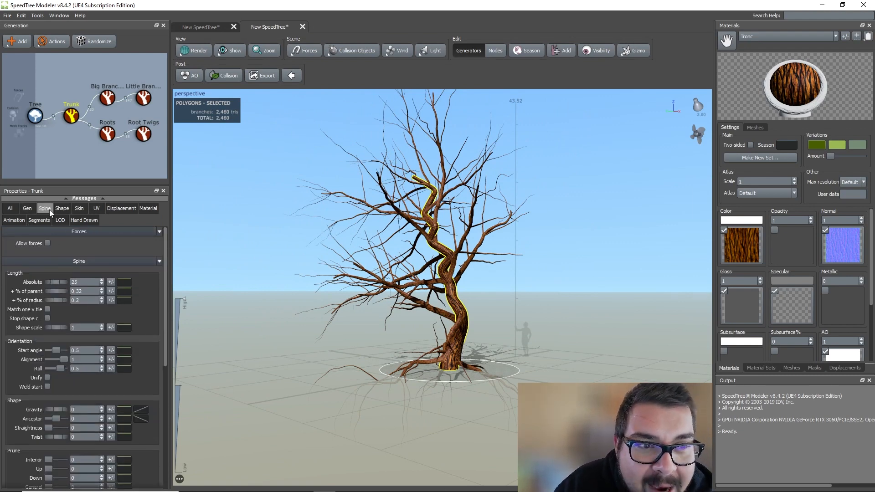
{"action": "scroll", "coordinate": [127, 305], "scroll_direction": "down", "scroll_amount": 10}
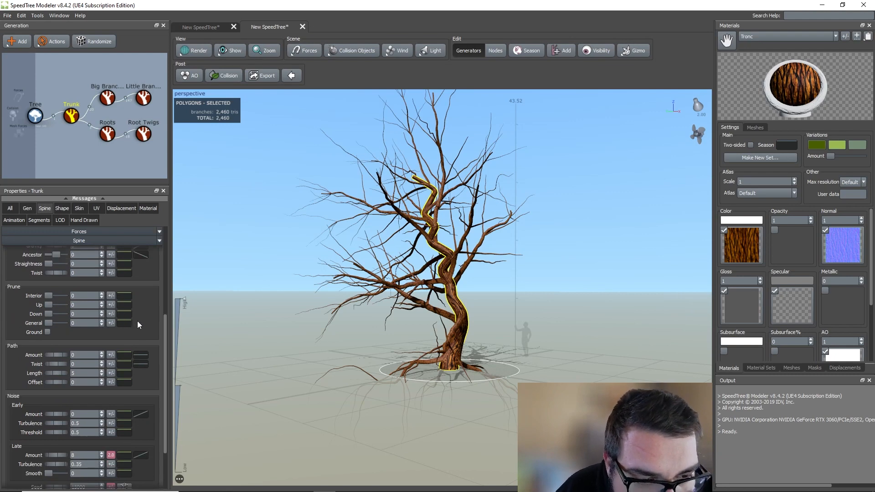
{"action": "scroll", "coordinate": [52, 398], "scroll_direction": "up", "scroll_amount": 1}
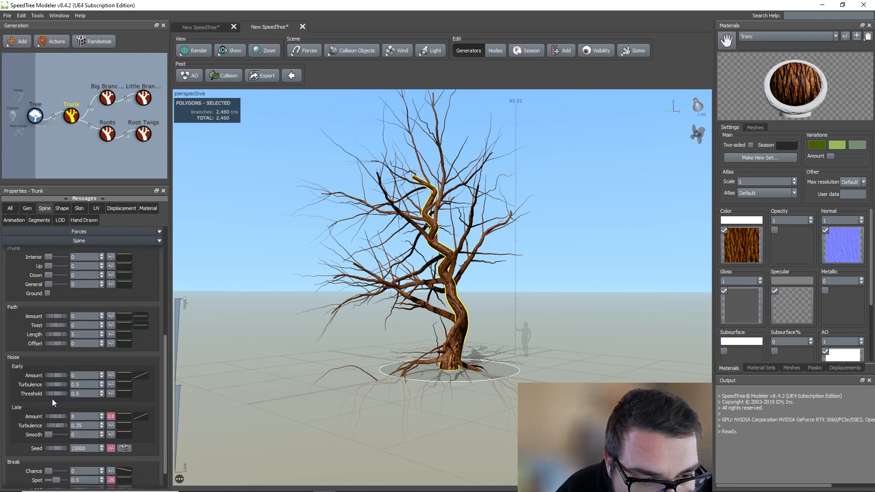
{"action": "scroll", "coordinate": [48, 394], "scroll_direction": "down", "scroll_amount": 1}
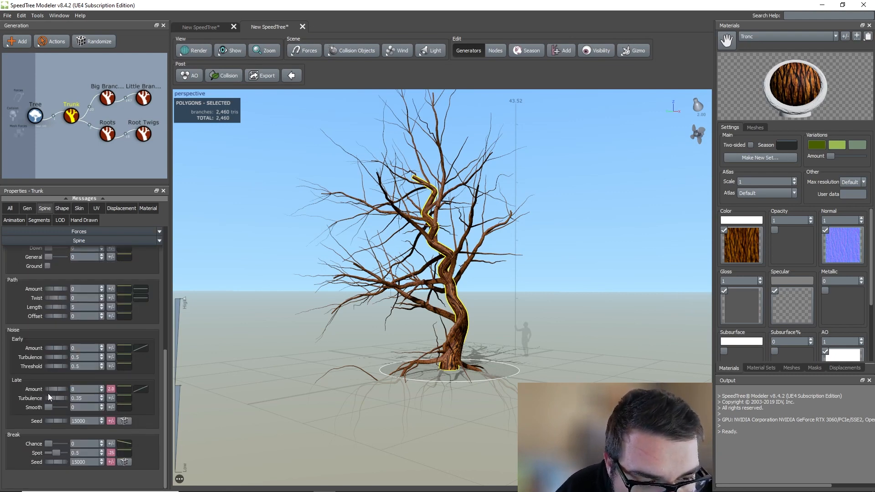
{"action": "left_click", "coordinate": [111, 398]}
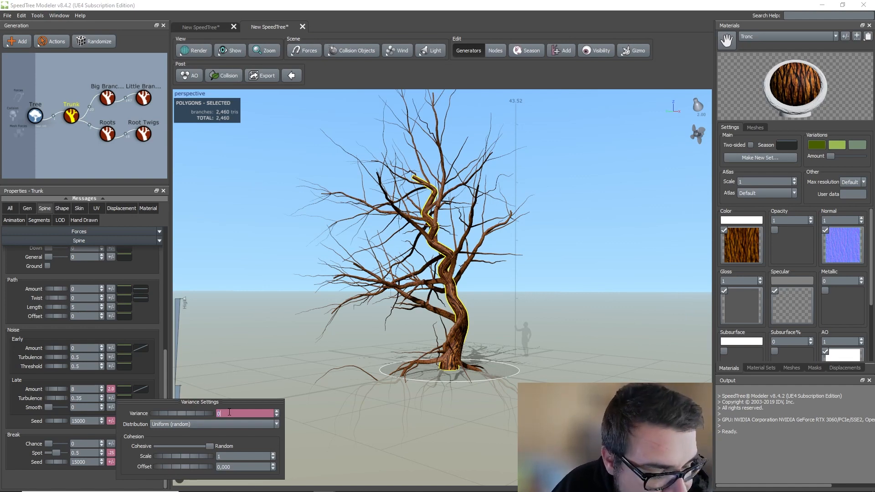
{"action": "type", "text": "0.15"}
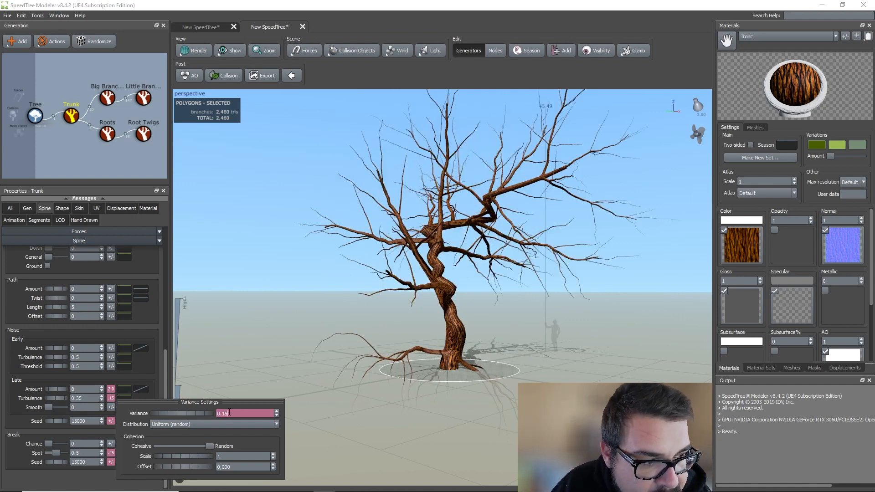
Reduce the variance of the trunk's late noise Turbulence to 0.05.
{"action": "key", "text": "BackSpace"}
{"action": "key", "text": "BackSpace"}
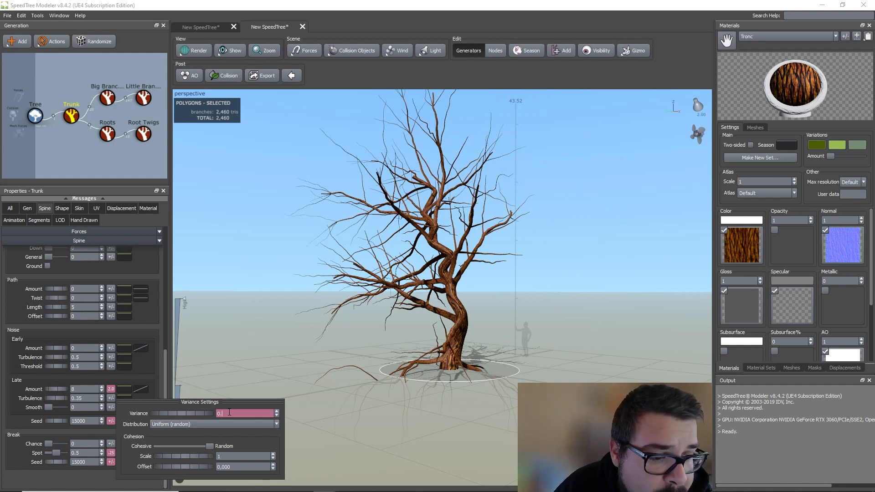
{"action": "type", "text": "5"}
{"action": "key", "text": "BackSpace"}
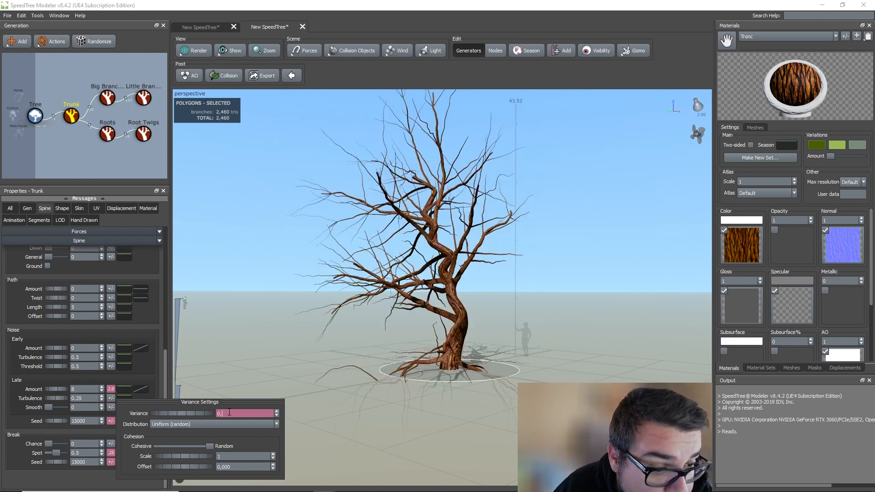
{"action": "type", "text": "0"}
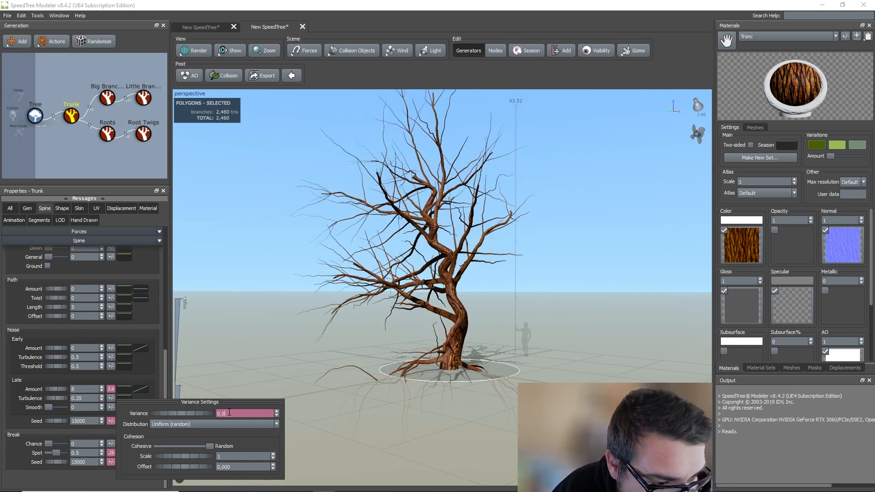
{"action": "type", "text": "5"}
{"action": "key", "text": "Return"}
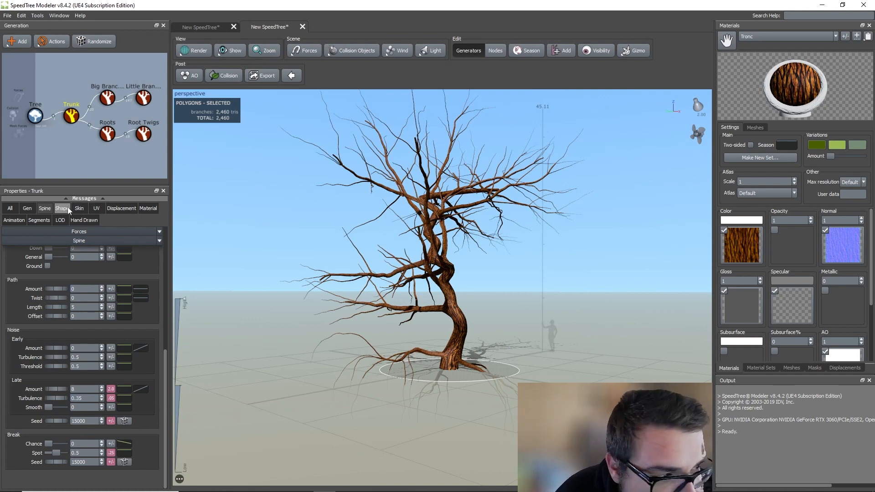
Inspect the tree from several sides and randomize the selected trunk to generate another variation.
{"action": "left_click_drag", "start_coordinate": [354, 219], "coordinate": [466, 209]}
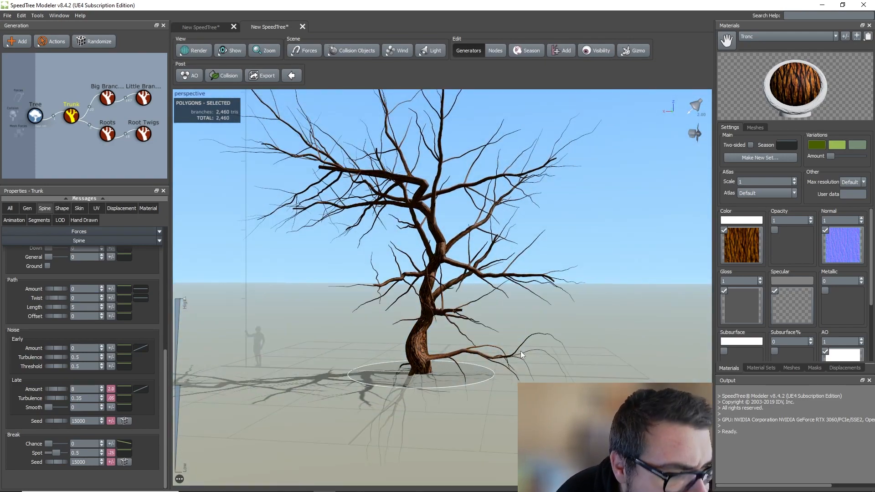
{"action": "left_click_drag", "start_coordinate": [520, 351], "coordinate": [497, 357]}
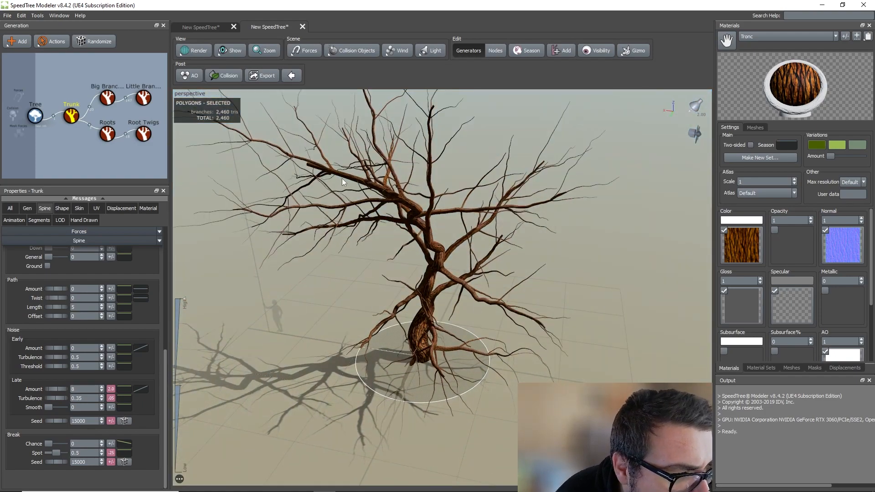
{"action": "left_click_drag", "start_coordinate": [342, 178], "coordinate": [282, 180]}
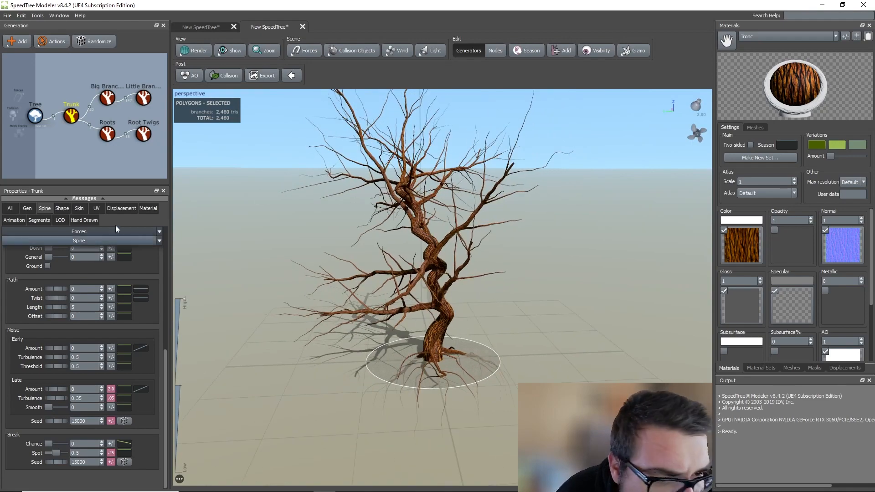
{"action": "left_click_drag", "start_coordinate": [212, 128], "coordinate": [256, 209]}
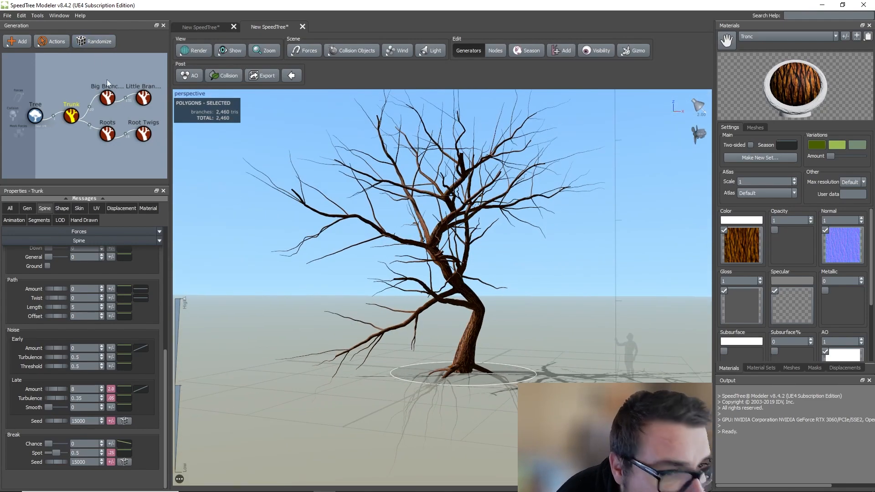
{"action": "left_click", "coordinate": [97, 40]}
{"action": "left_click_drag", "start_coordinate": [319, 187], "coordinate": [509, 183]}
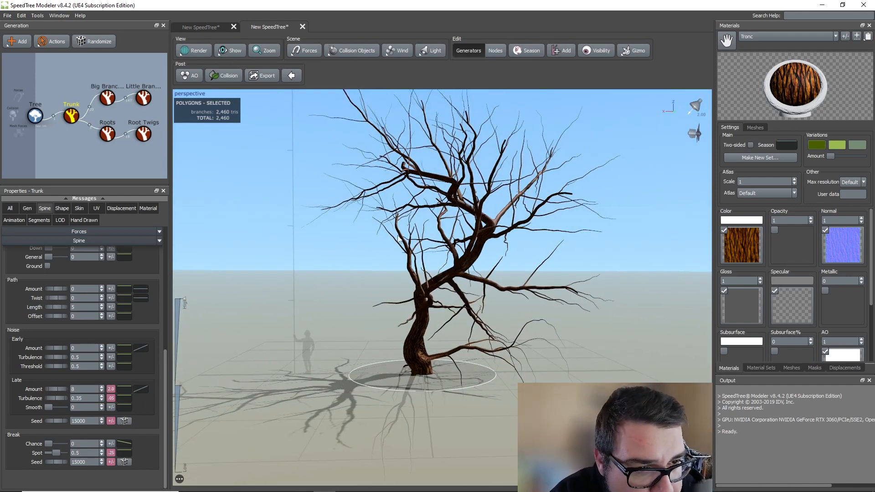
Try raising the trunk's early spine noise Amount to about 0.27 and return it to 0.
{"action": "left_click", "coordinate": [60, 208]}
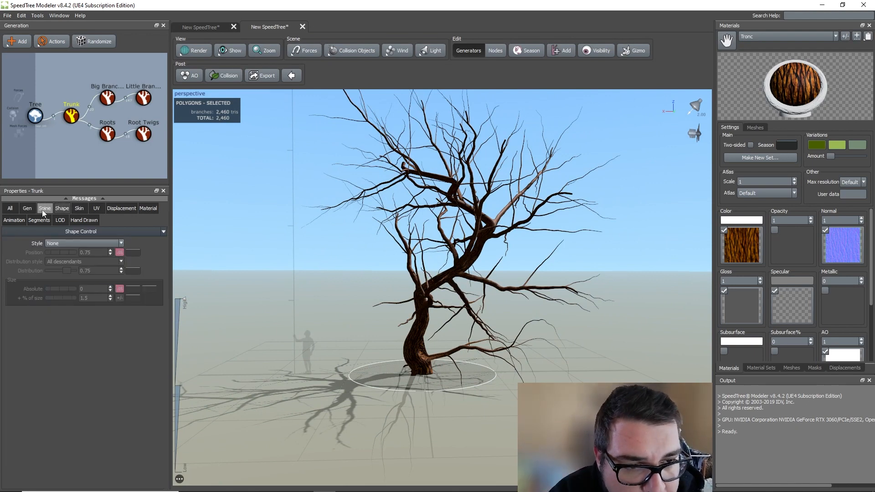
{"action": "left_click", "coordinate": [43, 208]}
{"action": "scroll", "coordinate": [89, 379], "scroll_direction": "down", "scroll_amount": 5}
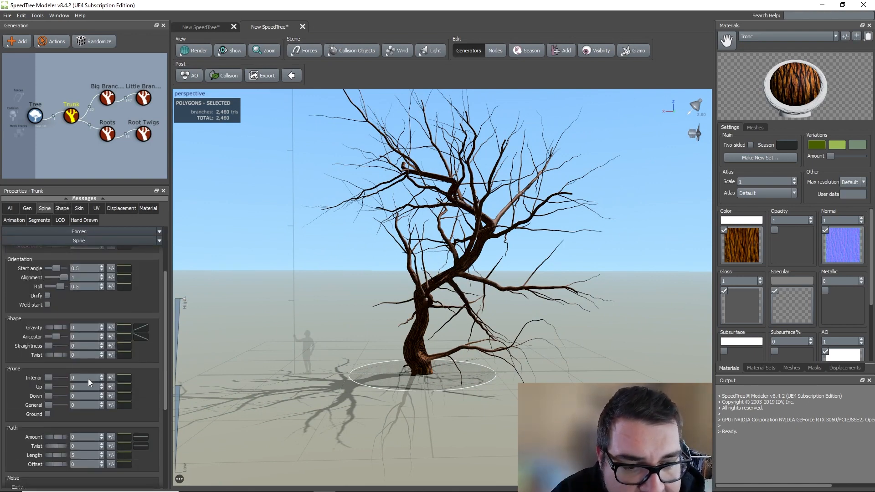
{"action": "scroll", "coordinate": [62, 377], "scroll_direction": "down", "scroll_amount": 3}
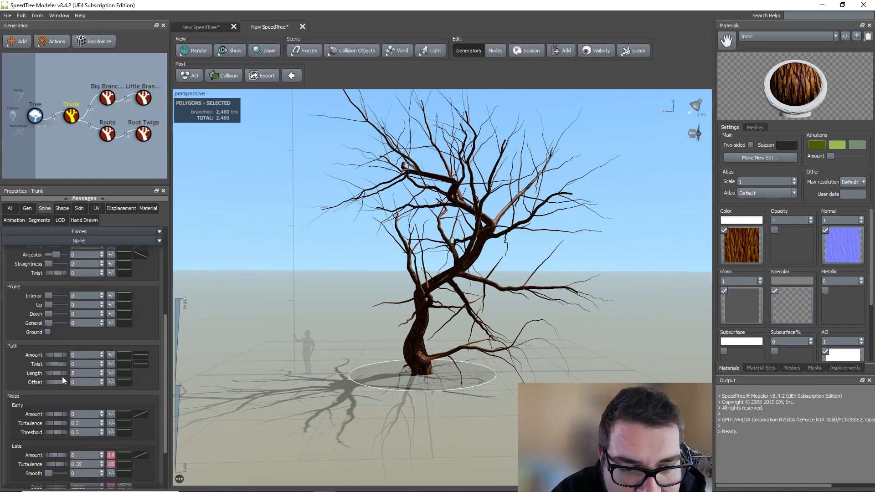
{"action": "scroll", "coordinate": [69, 375], "scroll_direction": "down", "scroll_amount": 1}
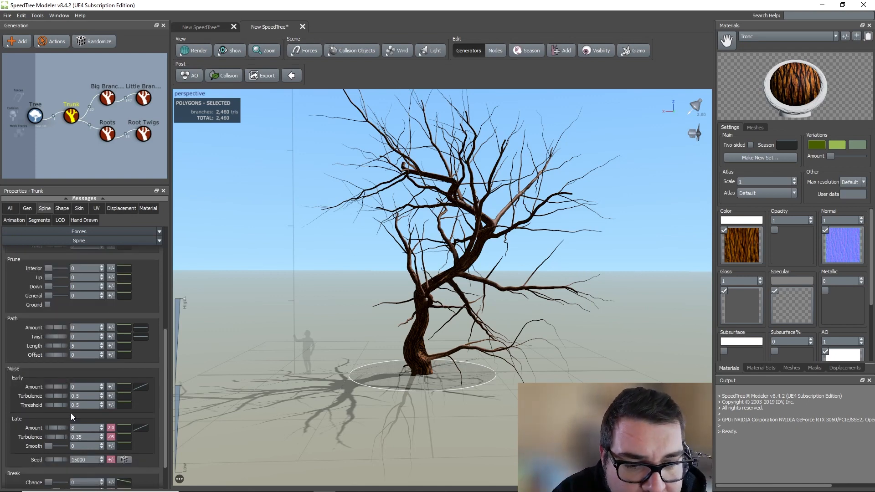
{"action": "mouse_move", "coordinate": [43, 386]}
{"action": "left_mouse_down"}
{"action": "mouse_move", "coordinate": [161, 379]}
{"action": "mouse_move", "coordinate": [48, 376]}
{"action": "left_mouse_up"}
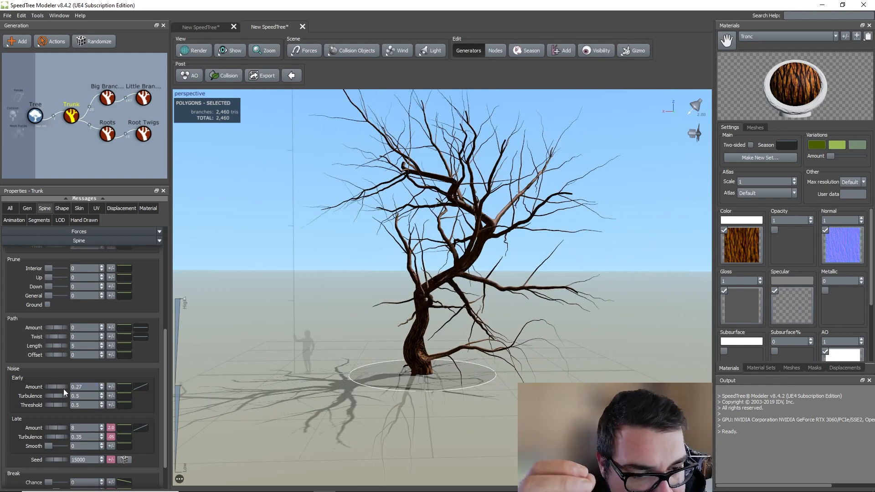
{"action": "left_click_drag", "start_coordinate": [64, 389], "coordinate": [58, 389]}
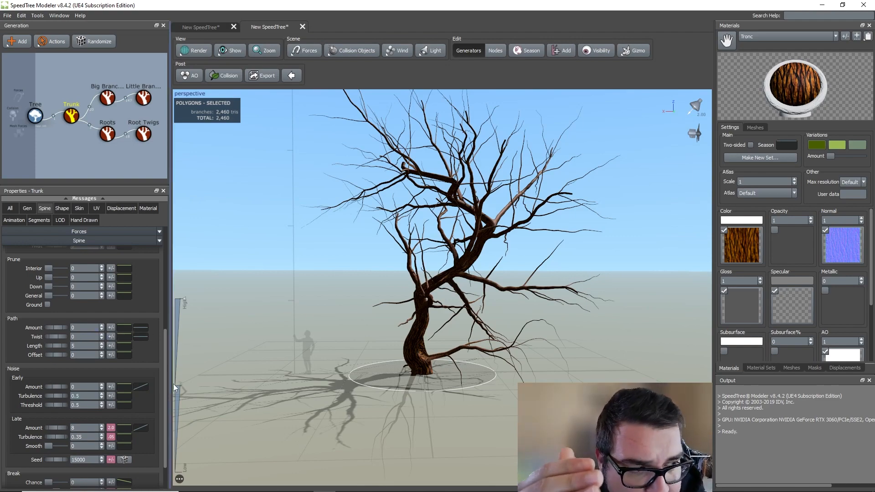
Set the trunk's absolute spine length to 45 and check the whole enlarged tree.
{"action": "left_click_drag", "start_coordinate": [302, 365], "coordinate": [362, 354]}
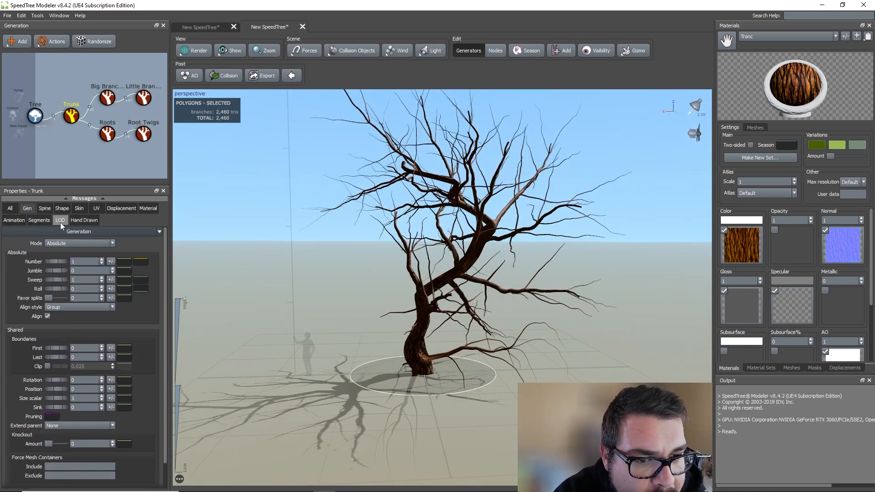
{"action": "left_click", "coordinate": [45, 208]}
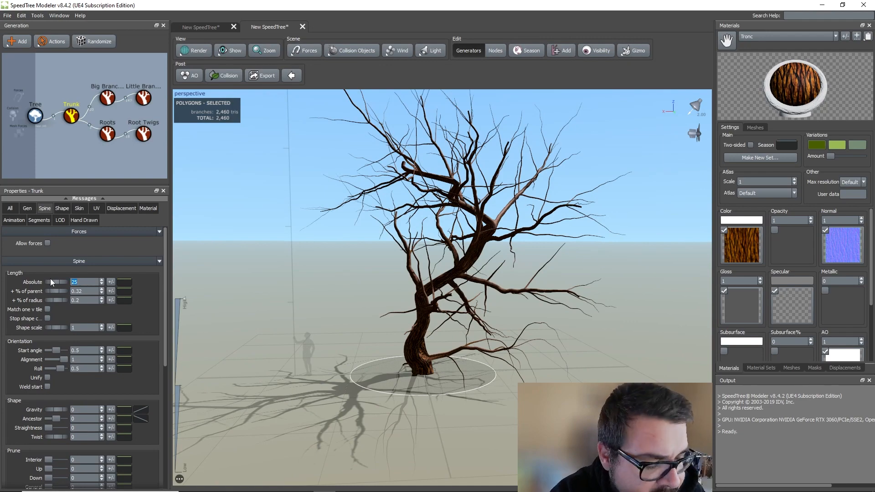
{"action": "type", "text": "5"}
{"action": "key", "text": "Return"}
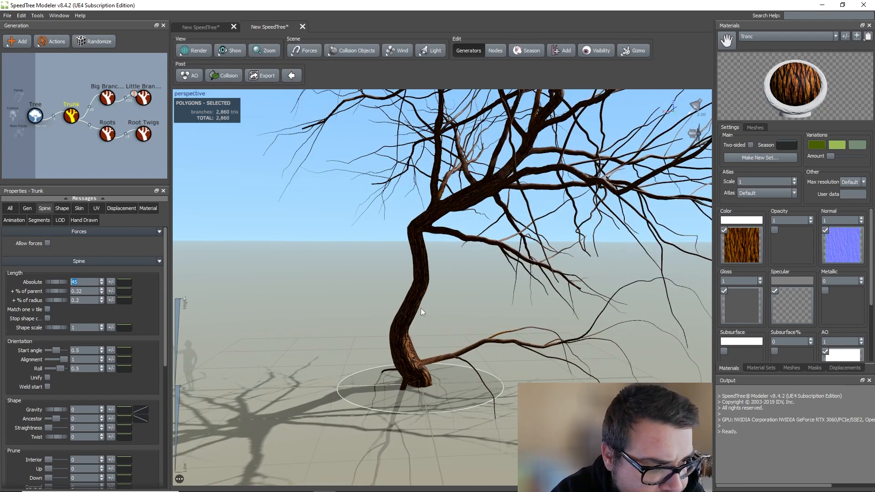
{"action": "scroll", "coordinate": [420, 313], "scroll_direction": "down", "scroll_amount": 5}
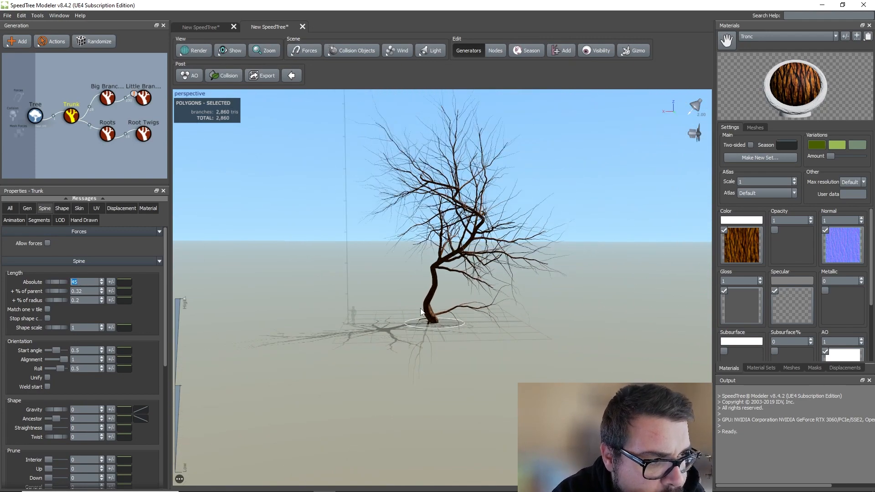
Set the trunk's absolute spine length to 25 and check the tree at close range.
{"action": "scroll", "coordinate": [420, 312], "scroll_direction": "up", "scroll_amount": 1}
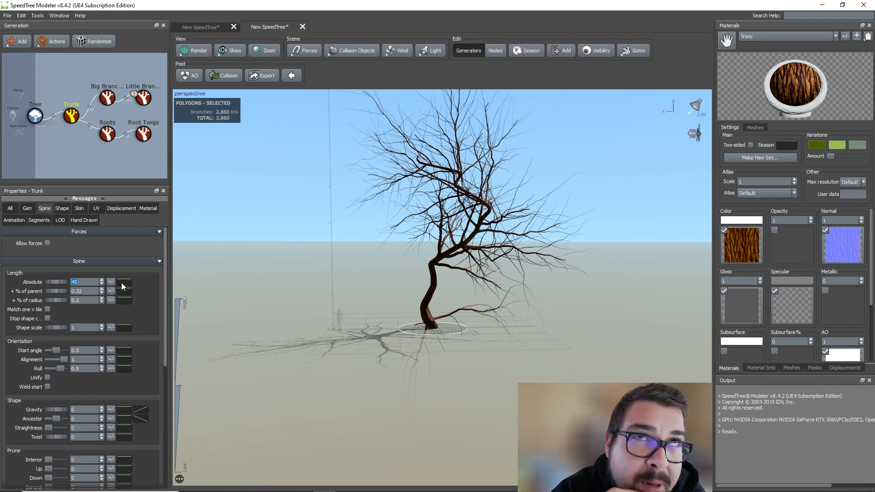
{"action": "type", "text": "25"}
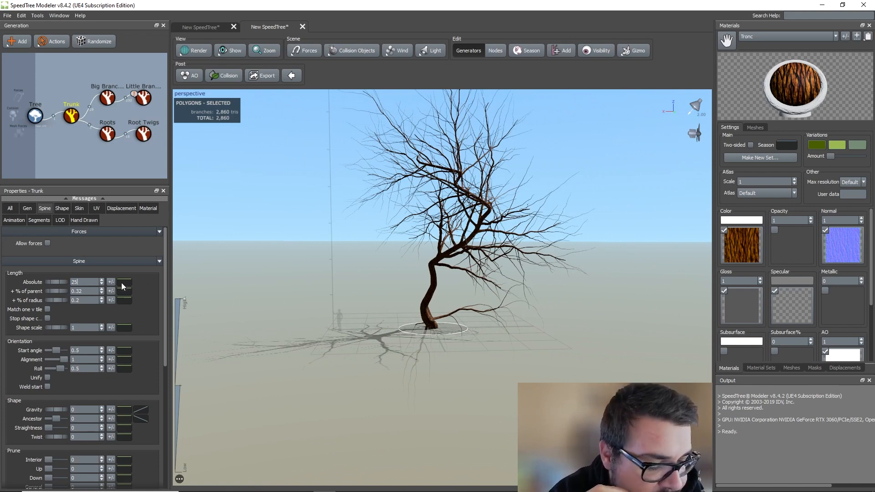
{"action": "key", "text": "Return"}
{"action": "scroll", "coordinate": [455, 344], "scroll_direction": "up", "scroll_amount": 4}
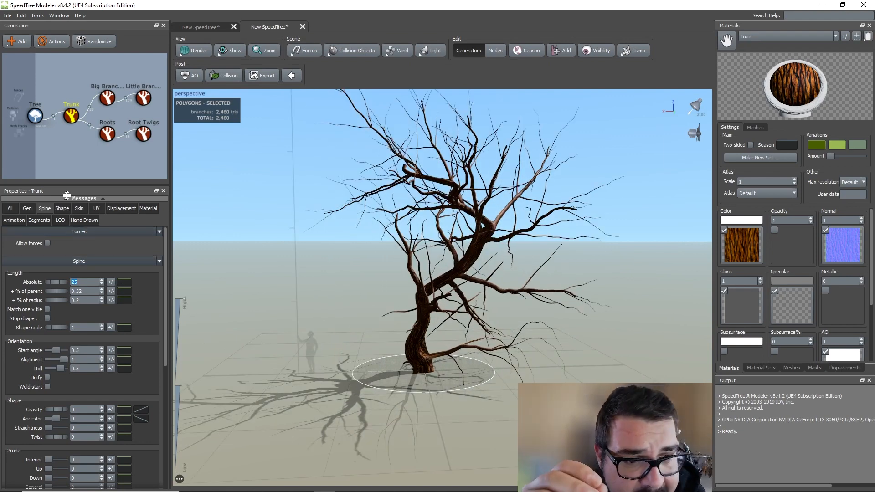
Select the Big Branches generator, try a different interval Frequency and return it to 2.
{"action": "left_click", "coordinate": [108, 101]}
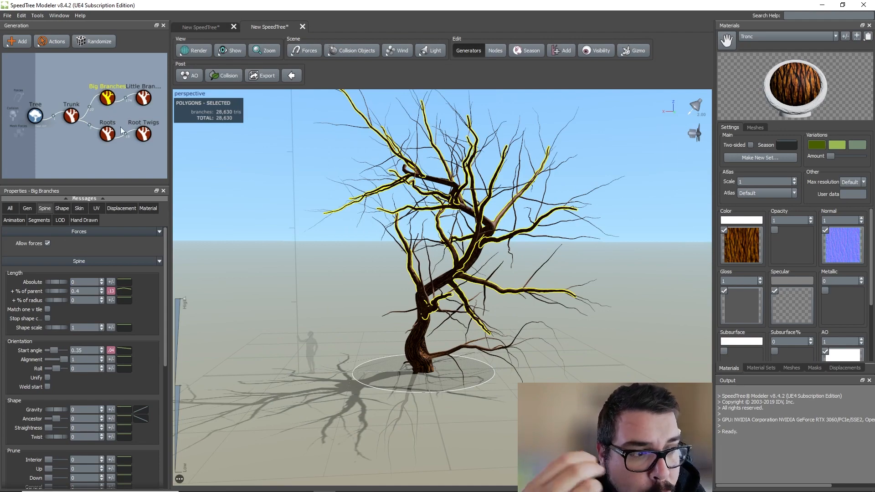
{"action": "scroll", "coordinate": [531, 304], "scroll_direction": "up", "scroll_amount": 5}
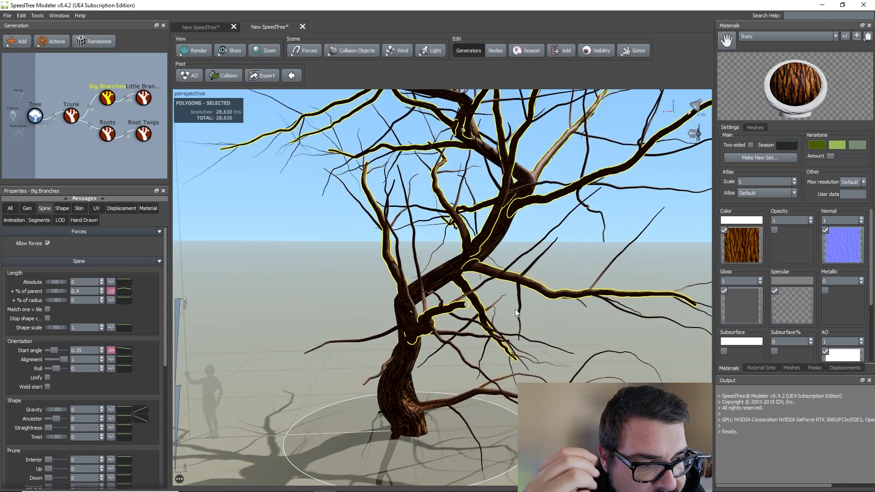
{"action": "left_click", "coordinate": [26, 208]}
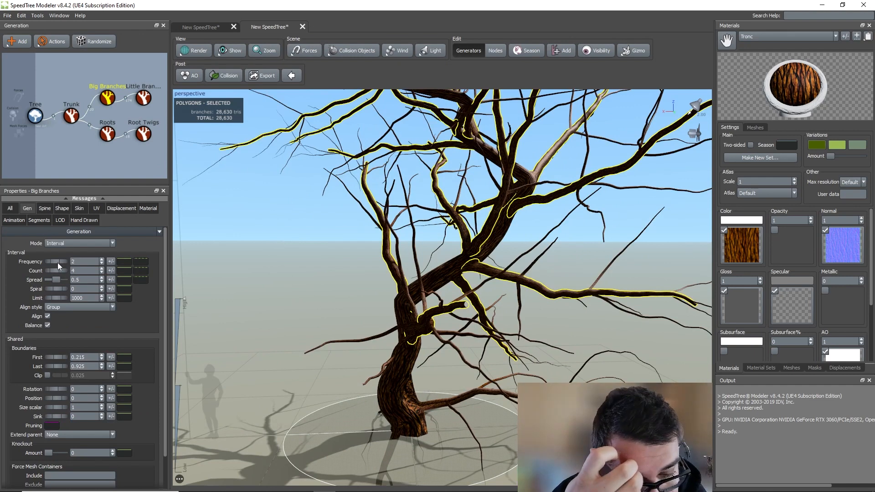
{"action": "mouse_move", "coordinate": [59, 262]}
{"action": "left_mouse_down"}
{"action": "mouse_move", "coordinate": [94, 266]}
{"action": "mouse_move", "coordinate": [51, 260]}
{"action": "left_mouse_up"}
{"action": "type", "text": "2"}
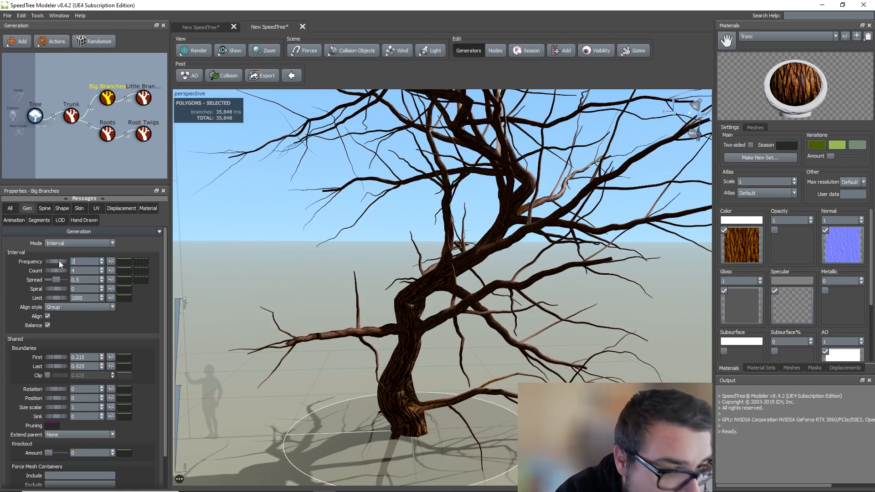
{"action": "key", "text": "Return"}
Give the Big Branches' interval Frequency a variance of 0.5 and their Count a variance of 2.
{"action": "left_click", "coordinate": [111, 262]}
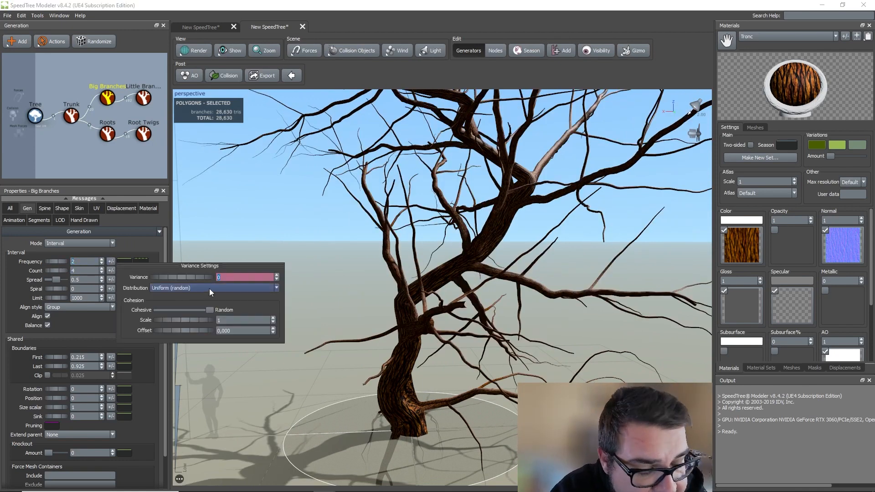
{"action": "type", "text": ".5"}
{"action": "key", "text": "Return"}
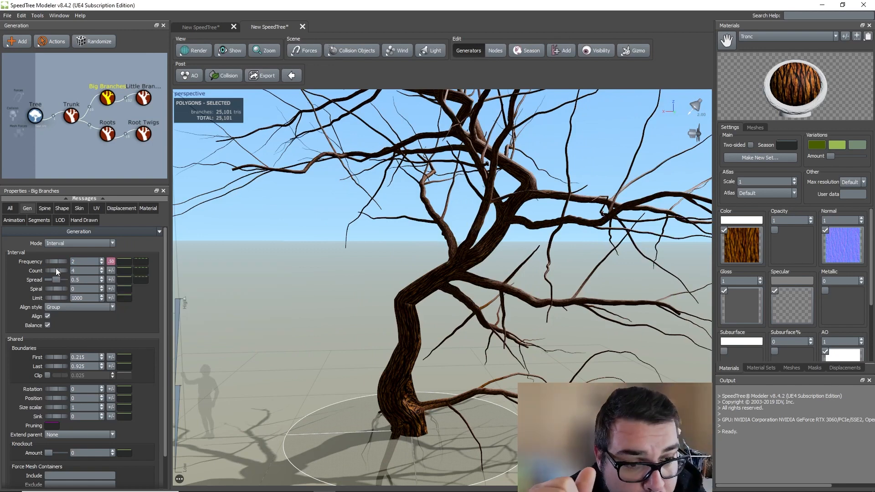
{"action": "mouse_move", "coordinate": [55, 268]}
{"action": "left_mouse_down"}
{"action": "mouse_move", "coordinate": [95, 269]}
{"action": "mouse_move", "coordinate": [57, 271]}
{"action": "left_mouse_up"}
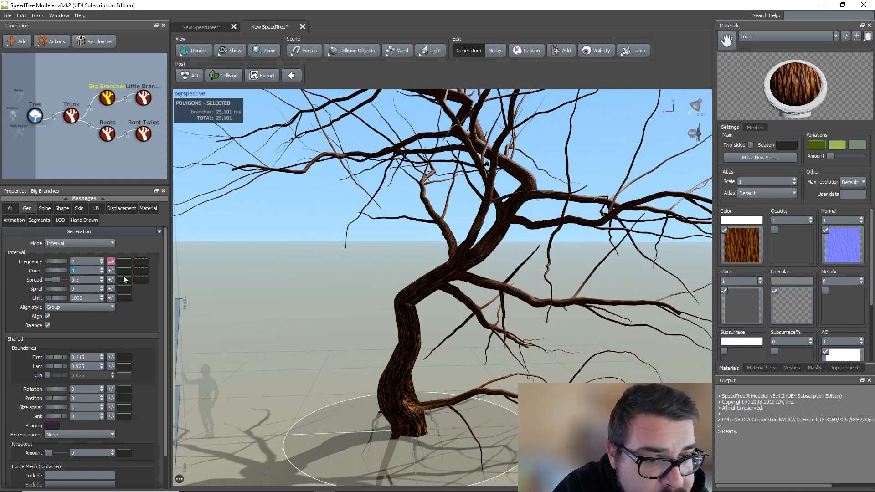
{"action": "left_click", "coordinate": [112, 271]}
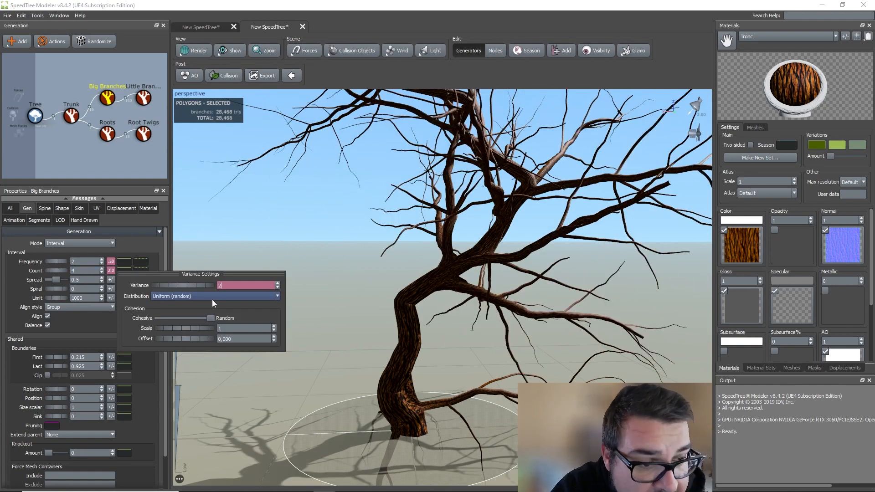
{"action": "left_click", "coordinate": [237, 190]}
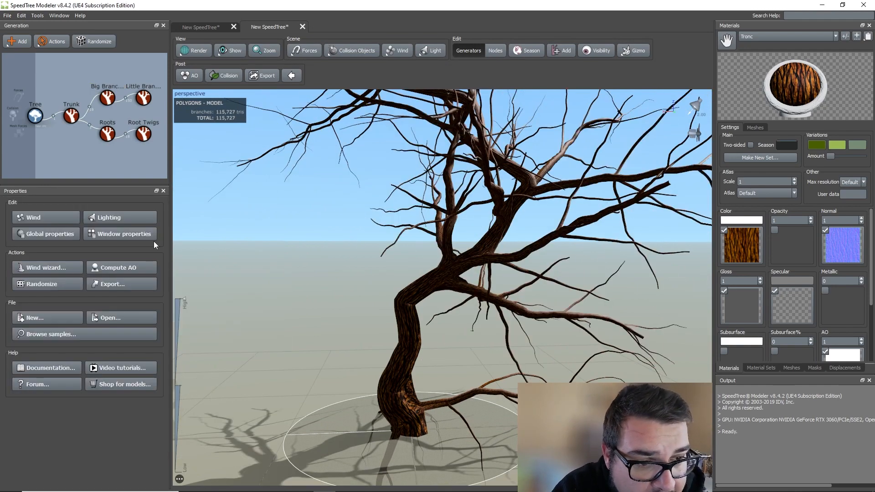
Test low and high First boundaries for the Big Branches along the trunk, then set First to 0.2.
{"action": "left_click", "coordinate": [108, 102]}
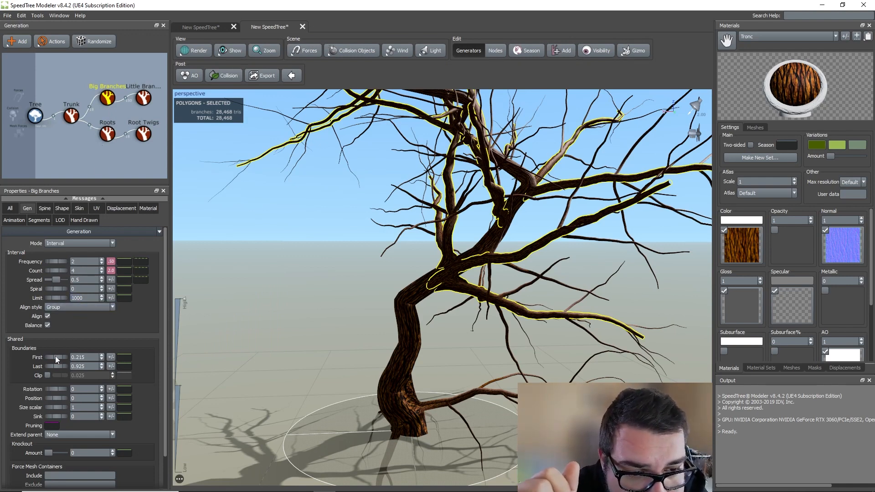
{"action": "left_click_drag", "start_coordinate": [57, 356], "coordinate": [49, 359]}
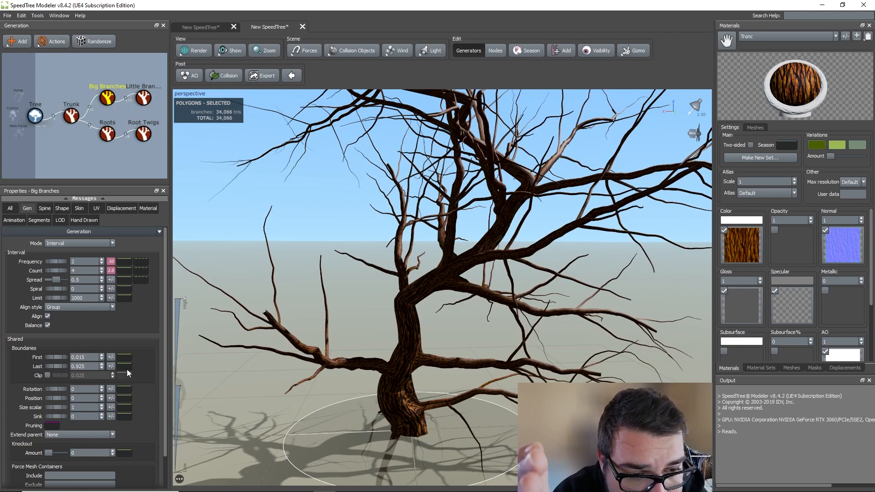
{"action": "left_click_drag", "start_coordinate": [58, 357], "coordinate": [83, 357]}
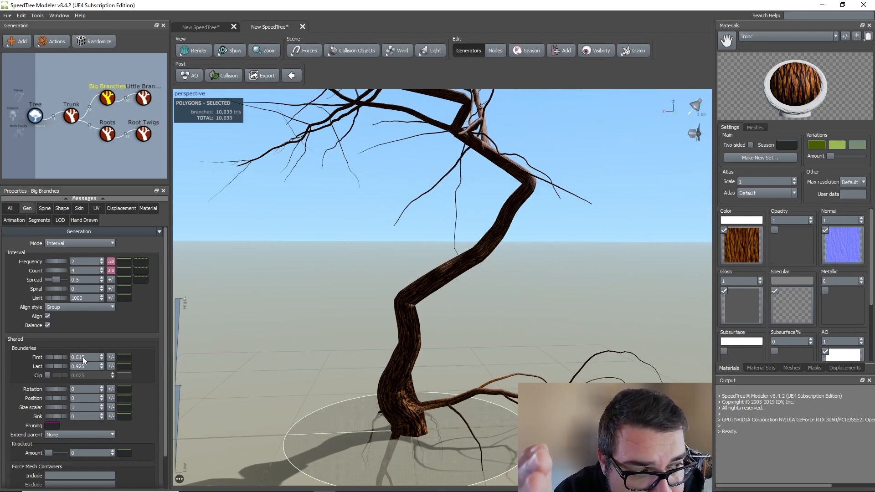
{"action": "scroll", "coordinate": [546, 274], "scroll_direction": "up", "scroll_amount": 3}
{"action": "scroll", "coordinate": [547, 275], "scroll_direction": "down", "scroll_amount": 6}
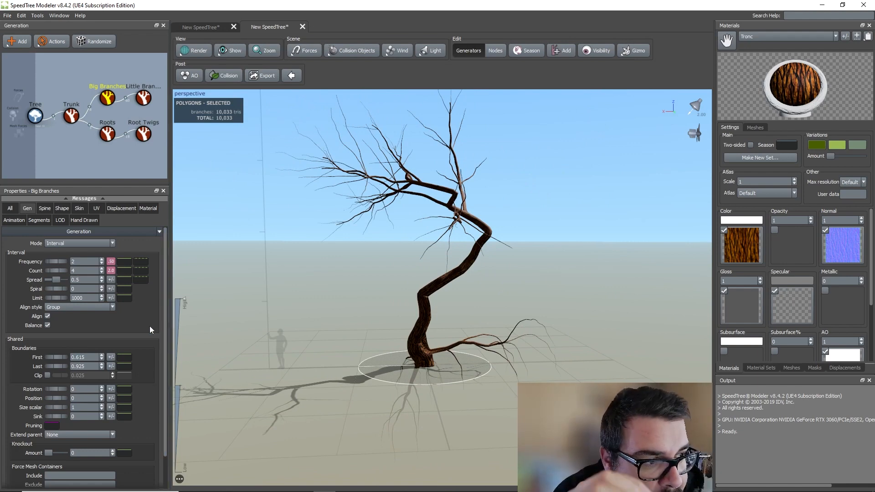
{"action": "left_click_drag", "start_coordinate": [55, 356], "coordinate": [49, 357]}
{"action": "type", "text": "0.2"}
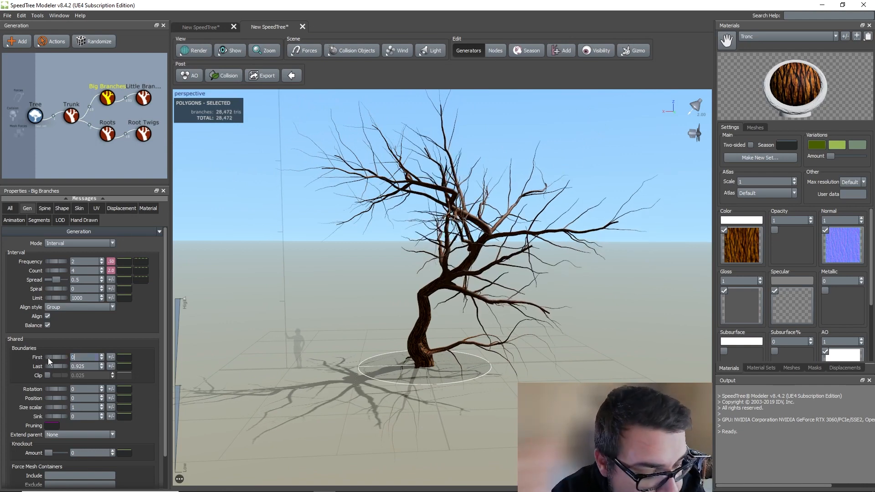
{"action": "key", "text": "Return"}
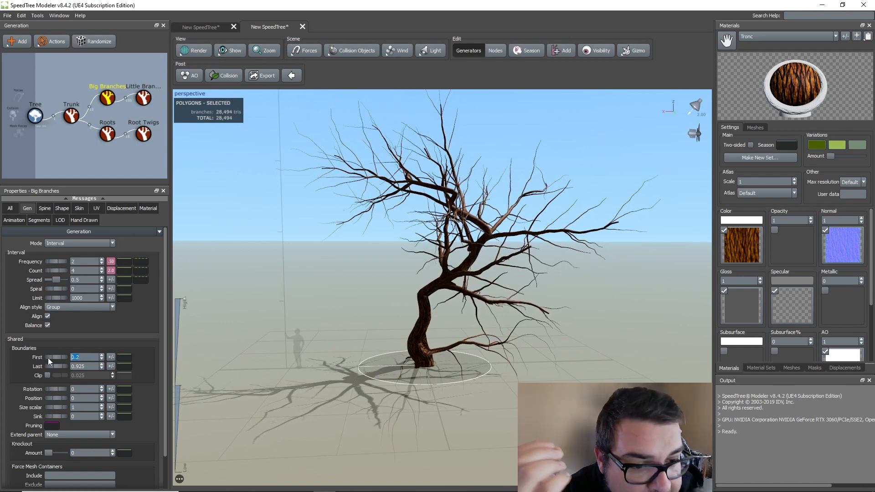
Set the variance of the Big Branches' First boundary to 0.15.
{"action": "left_click", "coordinate": [111, 357]}
{"action": "type", "text": "0.15"}
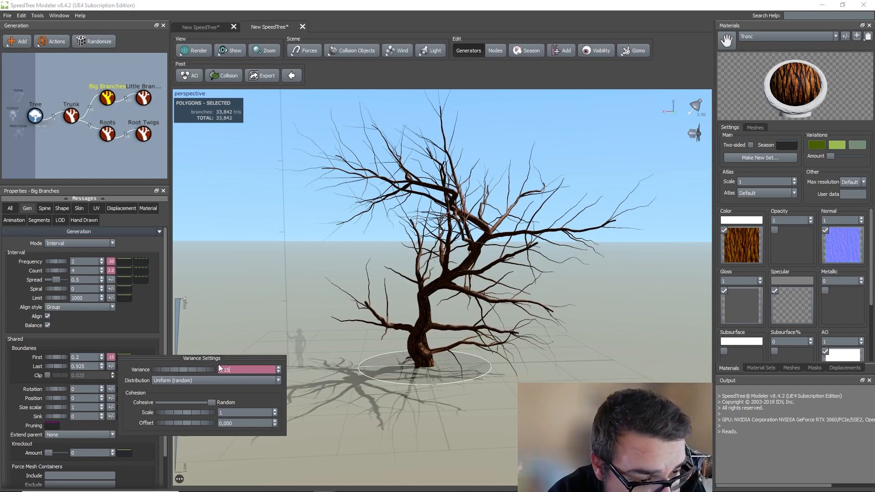
{"action": "key", "text": "Return"}
{"action": "scroll", "coordinate": [217, 364], "scroll_direction": "down", "scroll_amount": 2}
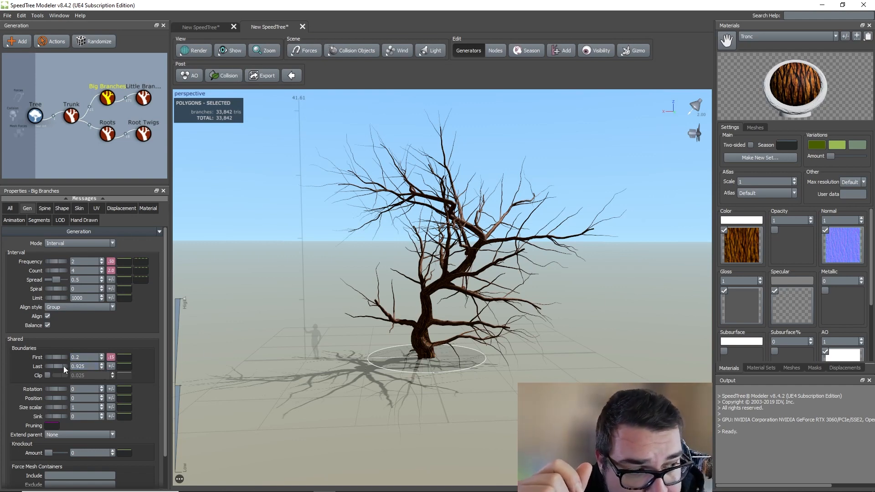
Set the Big Branches' Last boundary to 0.9 with a variance of 0.05.
{"action": "mouse_move", "coordinate": [64, 365]}
{"action": "left_mouse_down"}
{"action": "mouse_move", "coordinate": [42, 365]}
{"action": "mouse_move", "coordinate": [71, 362]}
{"action": "left_mouse_up"}
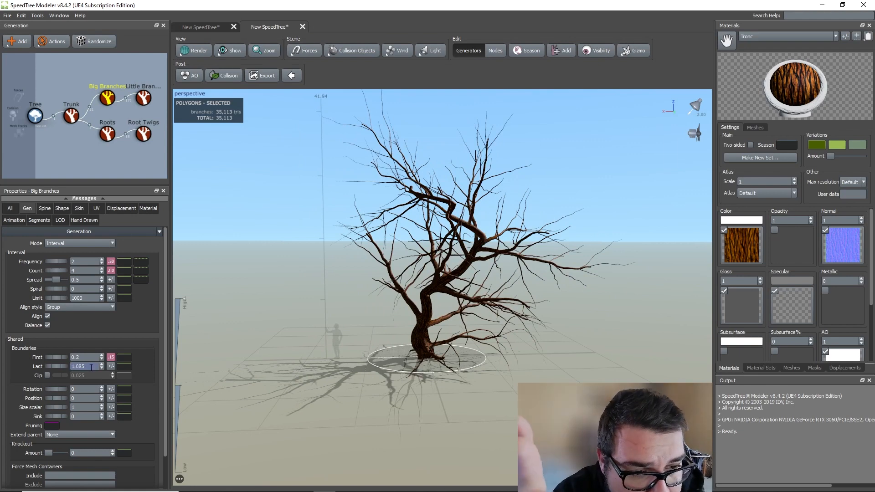
{"action": "type", "text": "0.9"}
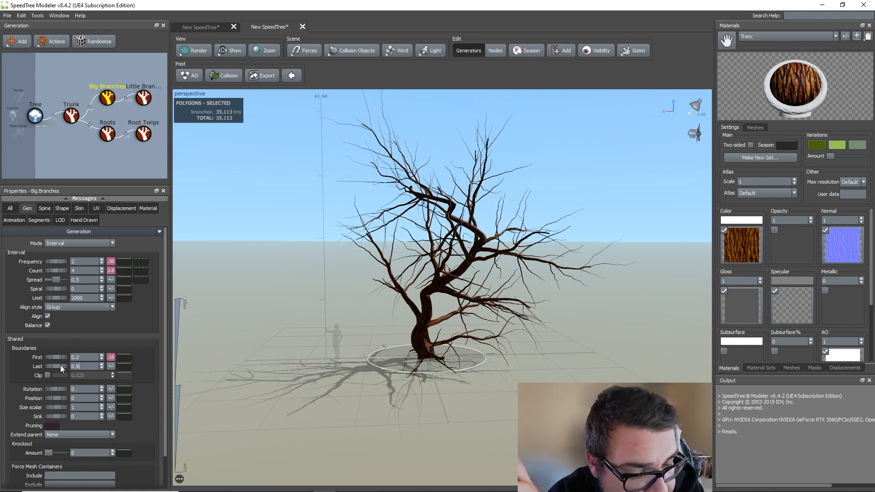
{"action": "key", "text": "Return"}
{"action": "left_click", "coordinate": [111, 365]}
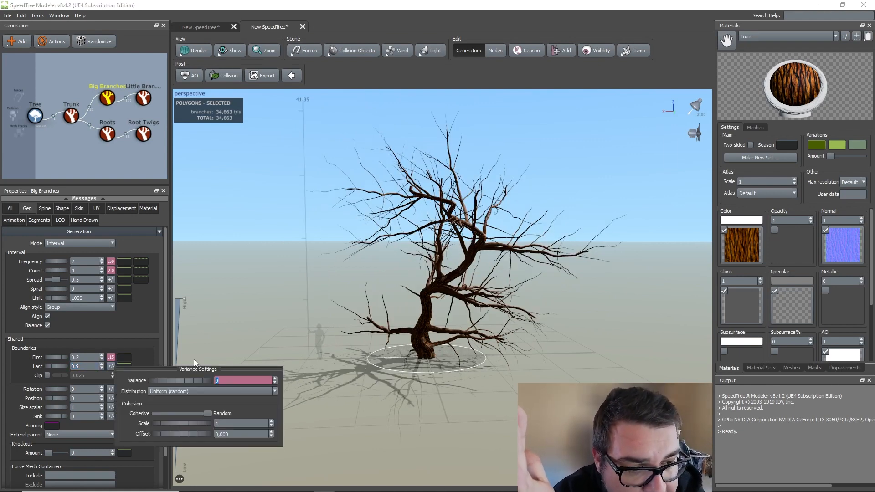
{"action": "type", "text": "0.05"}
{"action": "key", "text": "Return"}
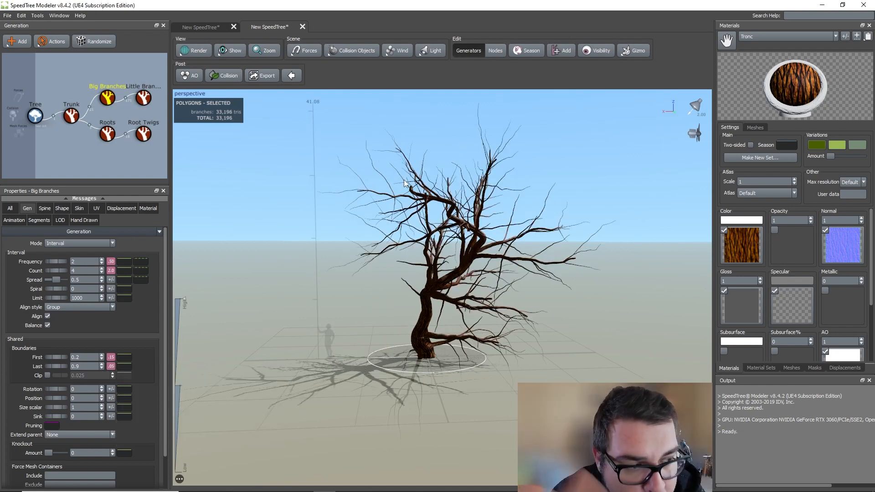
Set the Big Branches' shared Rotation to 0.25 with a variance of 0.2.
{"action": "scroll", "coordinate": [61, 377], "scroll_direction": "down", "scroll_amount": 1}
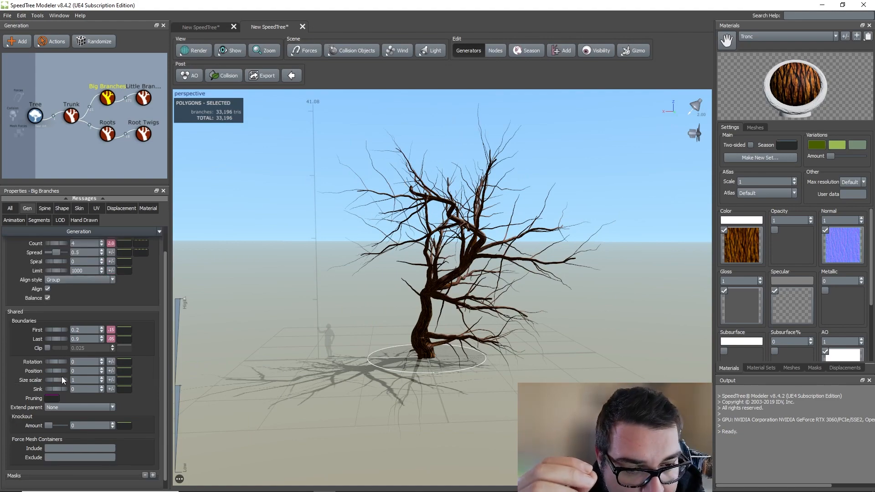
{"action": "left_click_drag", "start_coordinate": [52, 361], "coordinate": [69, 362]}
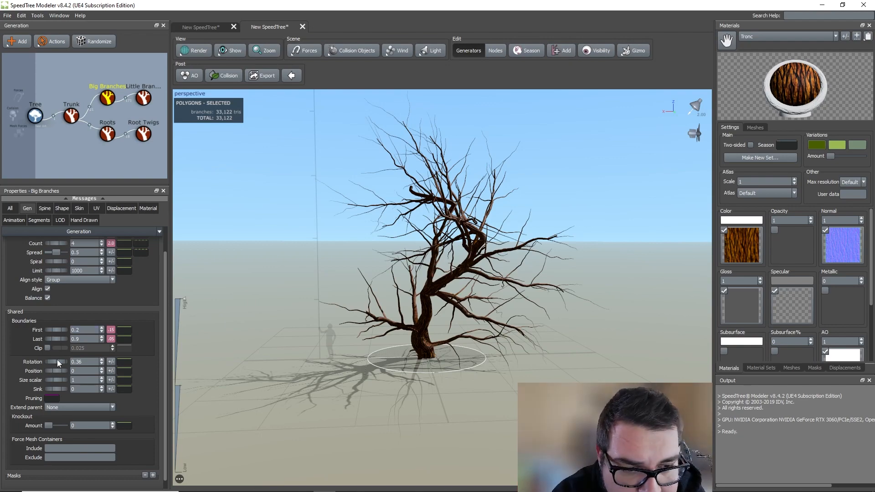
{"action": "mouse_move", "coordinate": [57, 360]}
{"action": "left_mouse_down"}
{"action": "mouse_move", "coordinate": [67, 359]}
{"action": "mouse_move", "coordinate": [43, 366]}
{"action": "left_mouse_up"}
{"action": "type", "text": "0.25"}
{"action": "key", "text": "Return"}
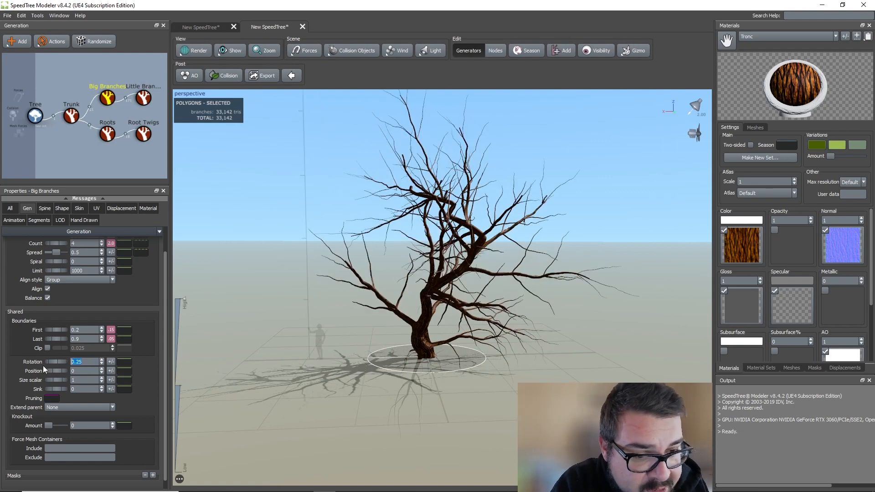
{"action": "left_click", "coordinate": [110, 361]}
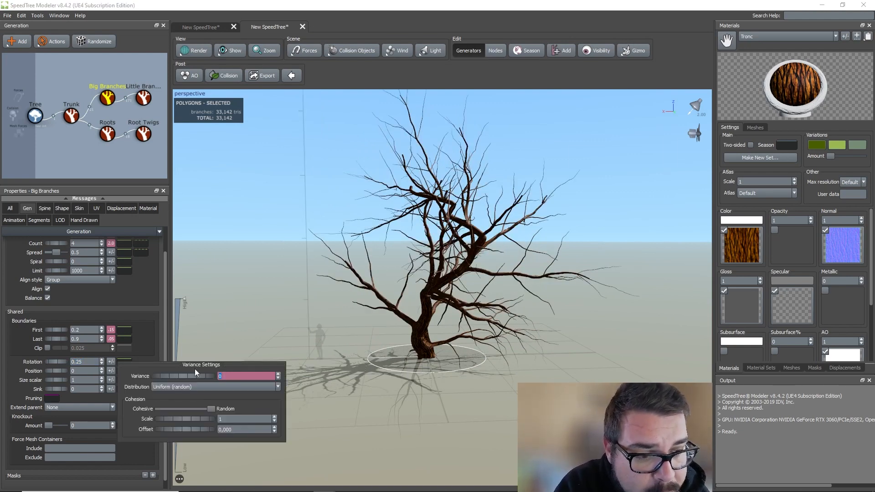
{"action": "type", "text": "0.2"}
{"action": "key", "text": "Return"}
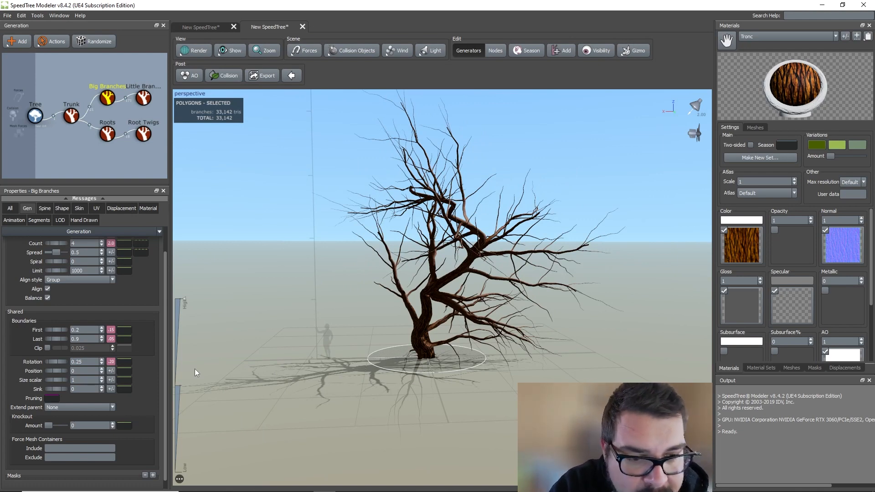
Set the Big Branches' shared Position to 0.05 with a variance of 0.1.
{"action": "mouse_move", "coordinate": [56, 370]}
{"action": "left_mouse_down"}
{"action": "mouse_move", "coordinate": [87, 366]}
{"action": "mouse_move", "coordinate": [41, 368]}
{"action": "left_mouse_up"}
{"action": "left_click", "coordinate": [88, 372]}
{"action": "type", "text": "0"}
{"action": "type", "text": "05"}
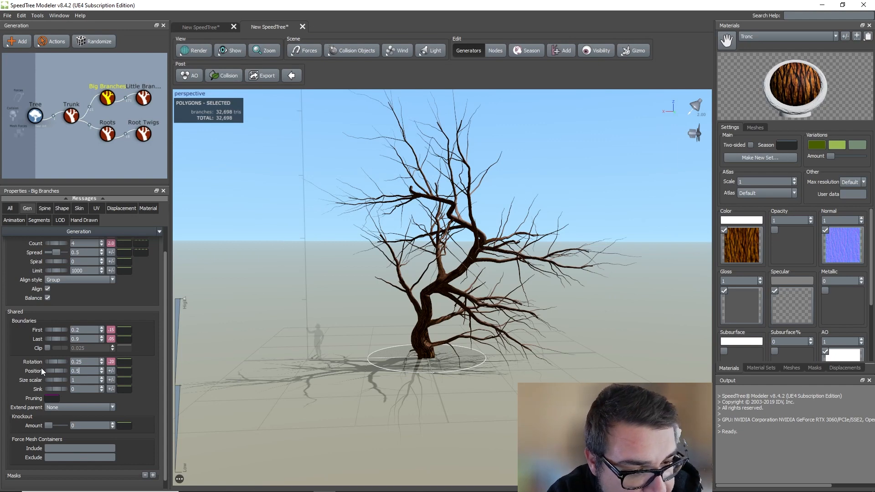
{"action": "key", "text": "Return"}
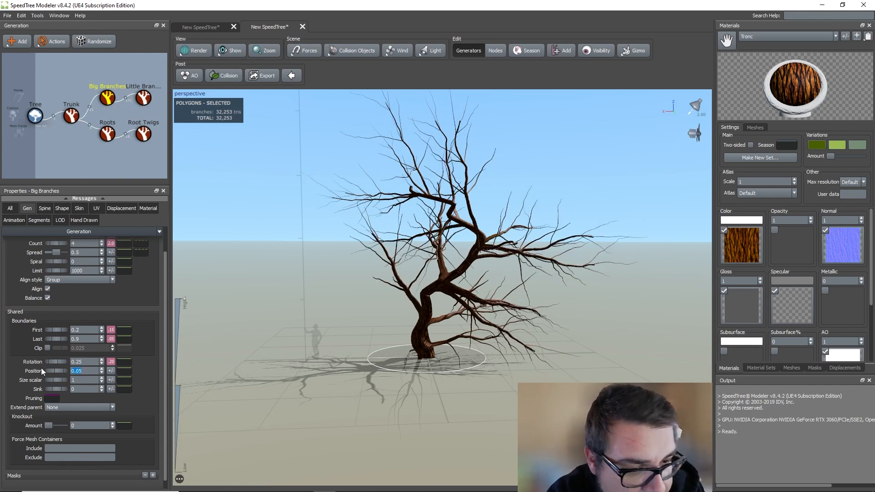
{"action": "left_click", "coordinate": [111, 371]}
{"action": "type", "text": "0.1"}
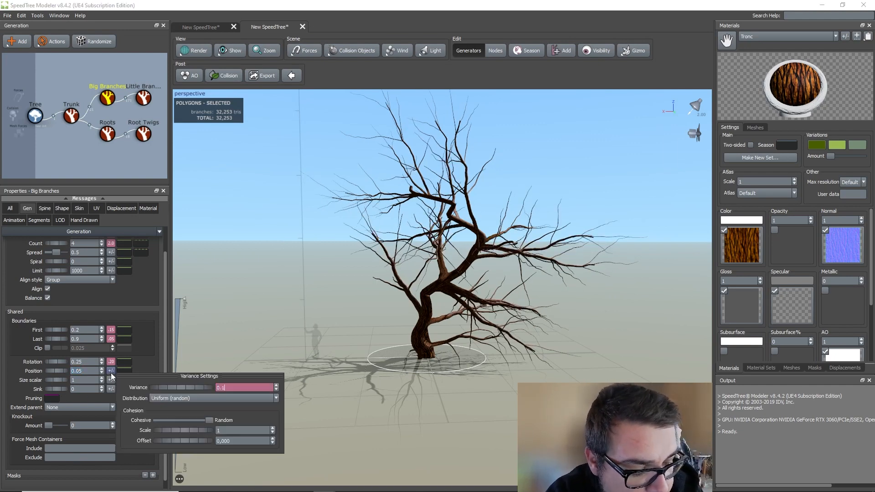
{"action": "key", "text": "Return"}
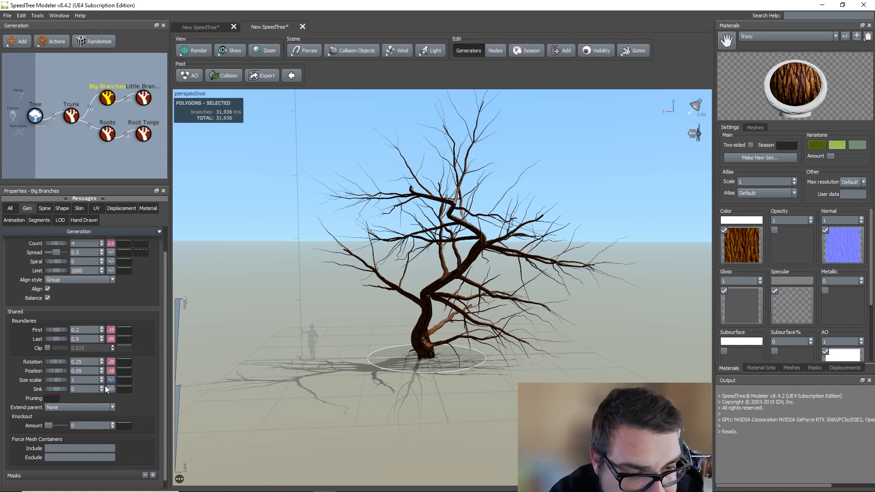
Set the Big Branches' spine length + % of parent to 0.2 with a variance of 0.
{"action": "scroll", "coordinate": [77, 398], "scroll_direction": "down", "scroll_amount": 1}
{"action": "scroll", "coordinate": [77, 398], "scroll_direction": "up", "scroll_amount": 4}
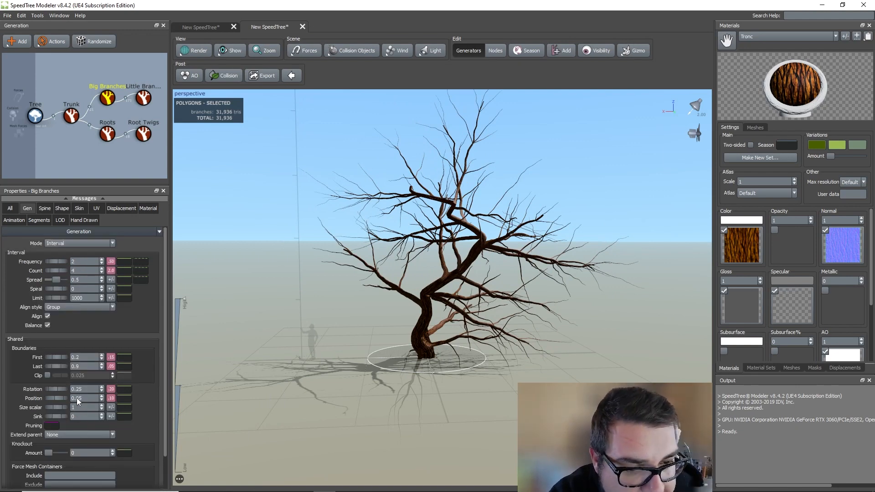
{"action": "left_click", "coordinate": [44, 209]}
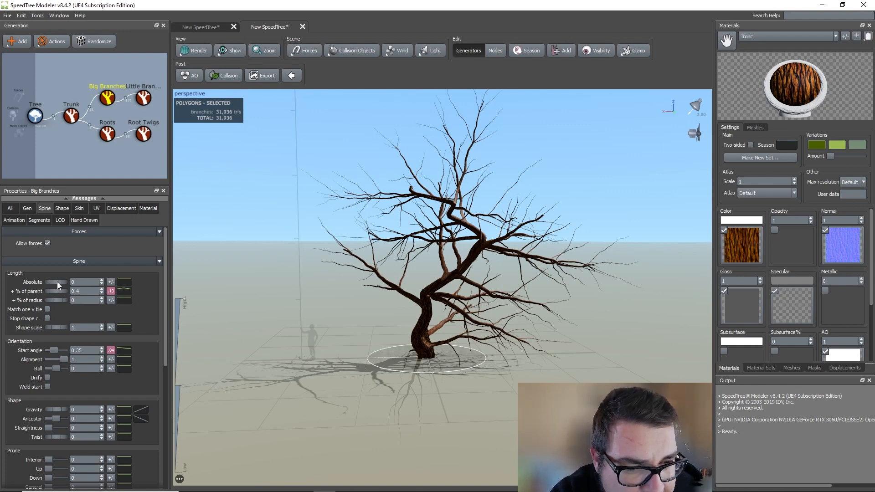
{"action": "left_click", "coordinate": [87, 291]}
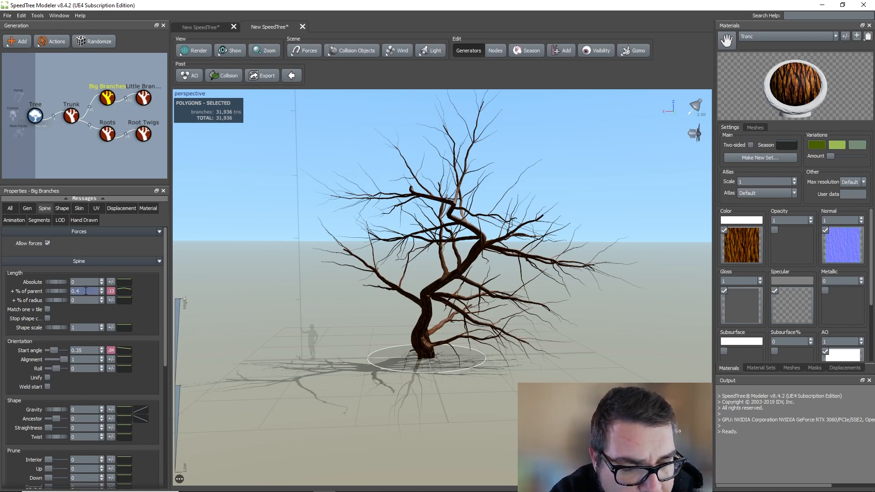
{"action": "left_click", "coordinate": [111, 291]}
{"action": "type", "text": "0"}
{"action": "key", "text": "Return"}
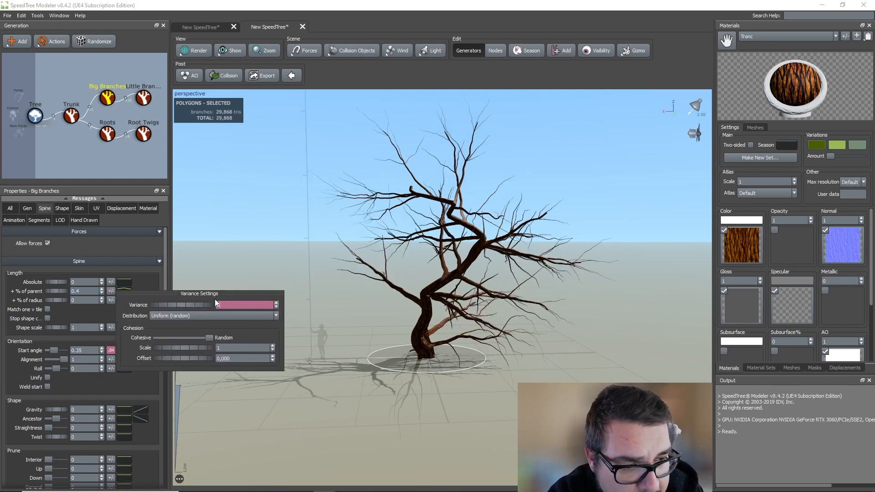
{"action": "left_click_drag", "start_coordinate": [98, 290], "coordinate": [59, 288]}
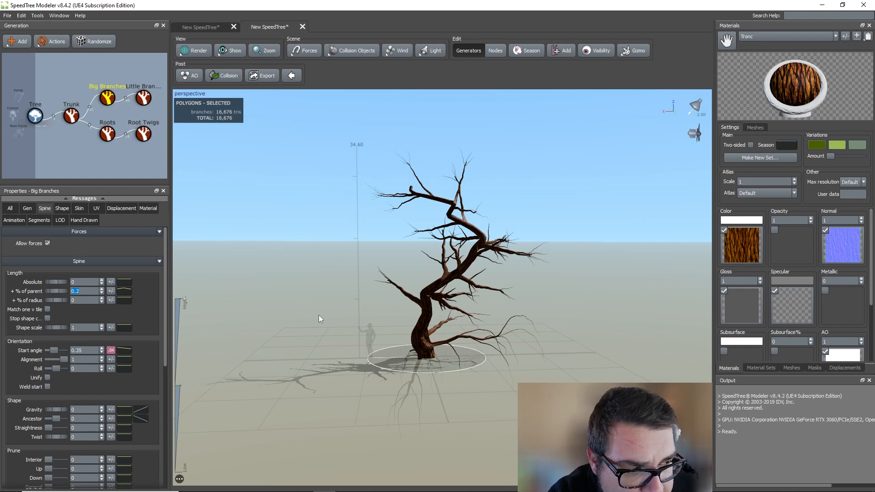
Set the Big Branches' spine length + % of parent to 0.3 with a variance of 0.1.
{"action": "mouse_move", "coordinate": [319, 315]}
{"action": "left_mouse_down"}
{"action": "mouse_move", "coordinate": [365, 325]}
{"action": "mouse_move", "coordinate": [335, 329]}
{"action": "left_mouse_up"}
{"action": "scroll", "coordinate": [365, 326], "scroll_direction": "up", "scroll_amount": 3}
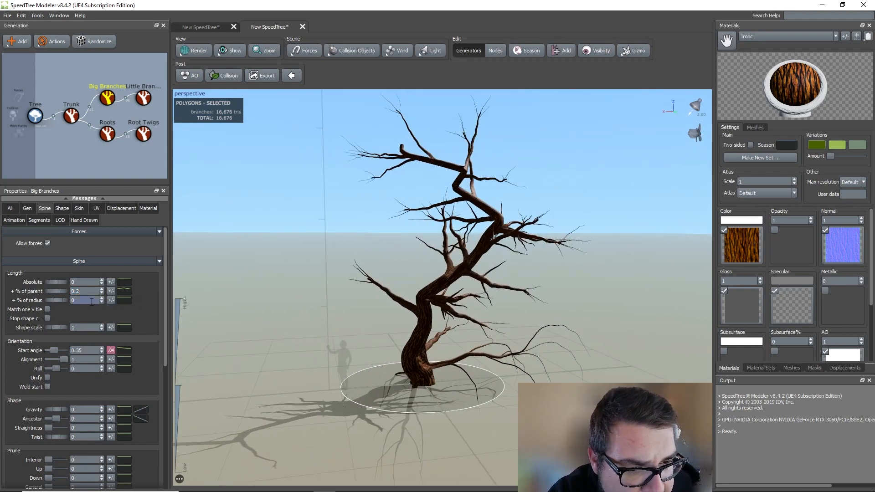
{"action": "left_click_drag", "start_coordinate": [74, 292], "coordinate": [43, 290]}
{"action": "type", "text": "0.3"}
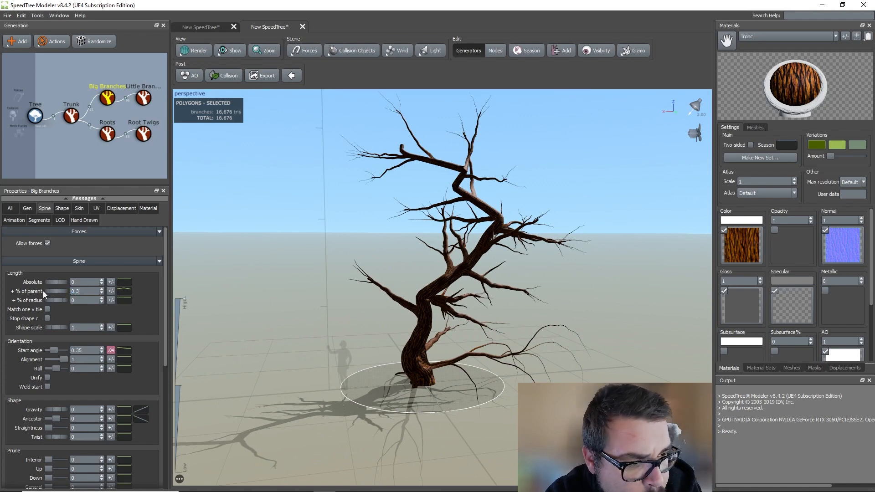
{"action": "key", "text": "Return"}
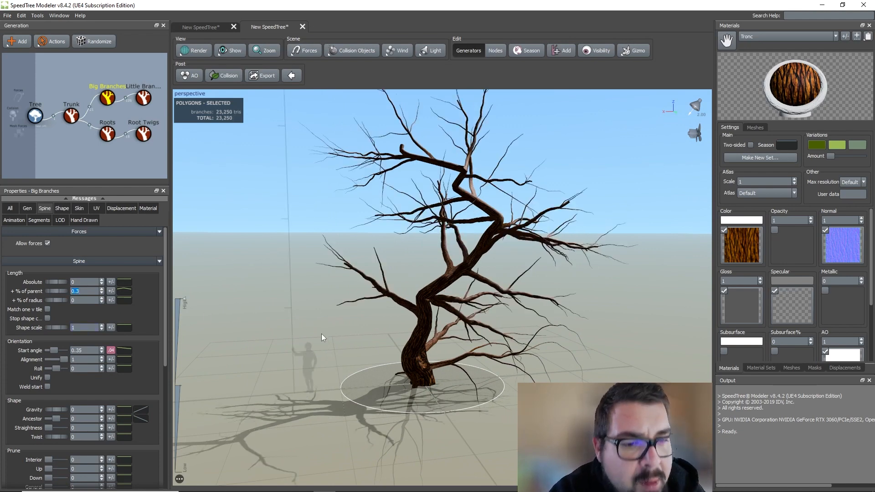
{"action": "left_click", "coordinate": [112, 292]}
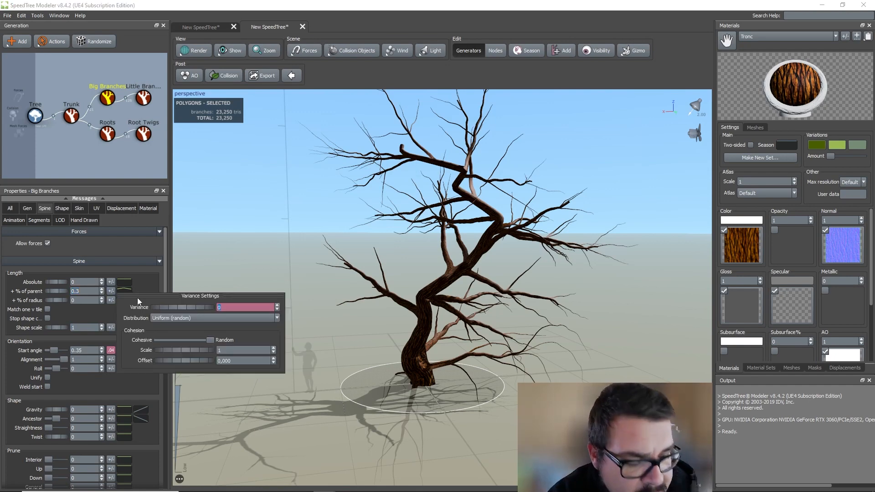
{"action": "type", "text": "0.1"}
{"action": "key", "text": "Return"}
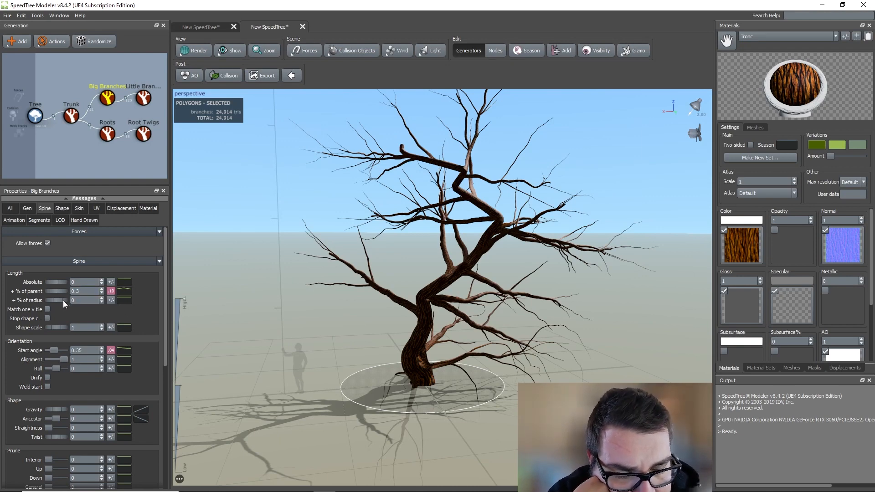
{"action": "left_click_drag", "start_coordinate": [58, 301], "coordinate": [15, 300]}
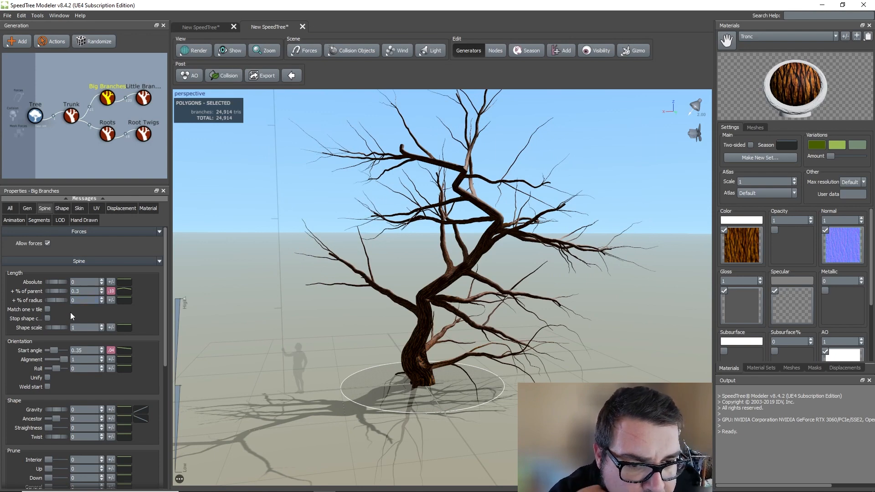
Set the Big Branches' Start angle to 0.4 with a variance of 0.1.
{"action": "scroll", "coordinate": [78, 310], "scroll_direction": "down", "scroll_amount": 1}
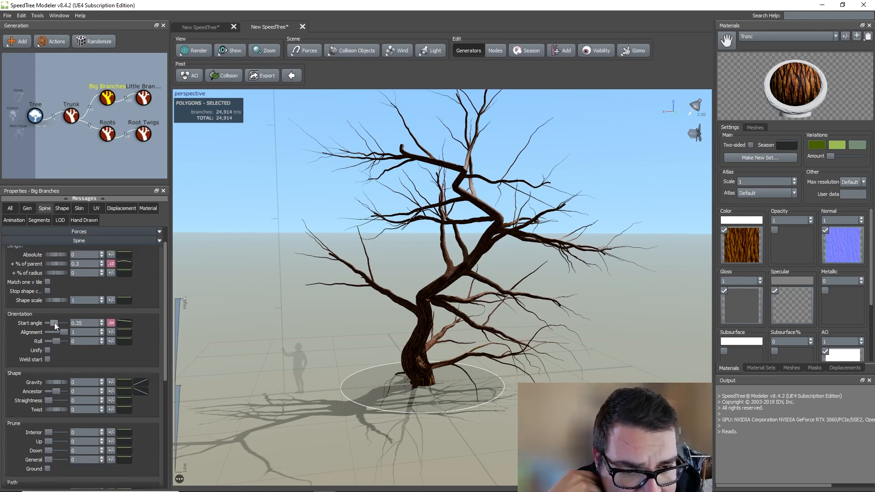
{"action": "left_click_drag", "start_coordinate": [53, 322], "coordinate": [54, 321]}
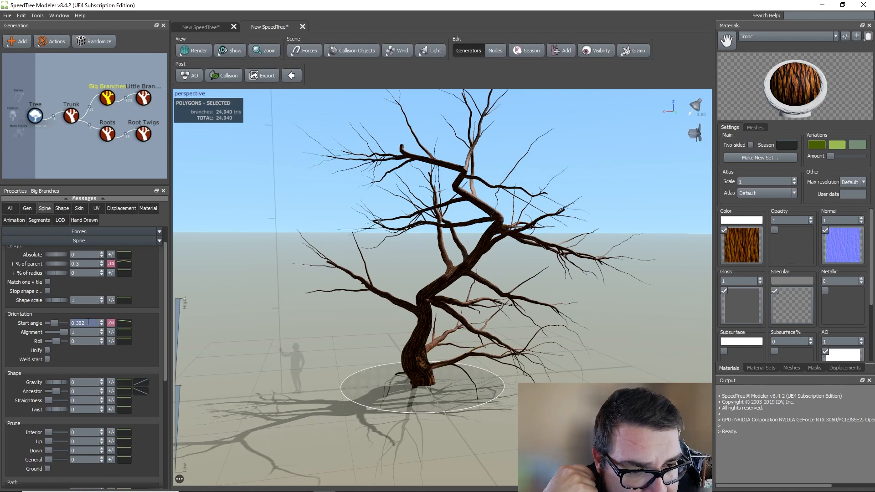
{"action": "left_click_drag", "start_coordinate": [88, 323], "coordinate": [52, 323]}
{"action": "type", "text": "0.4"}
{"action": "key", "text": "Return"}
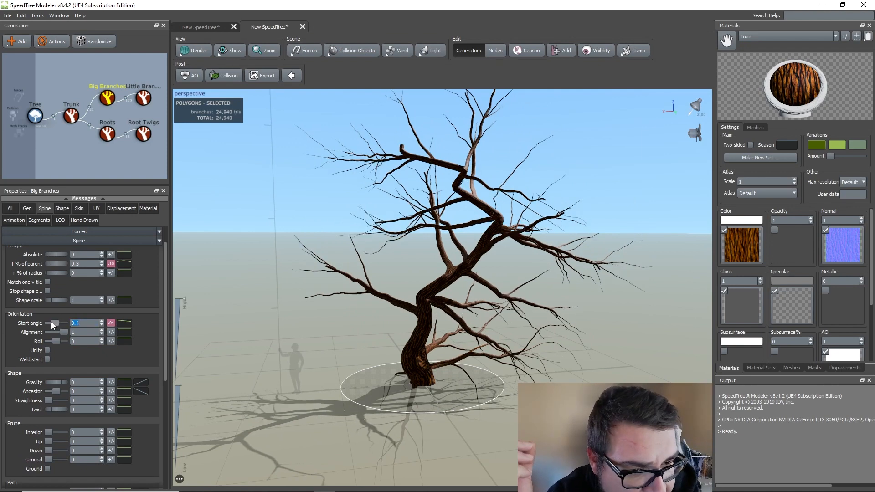
{"action": "left_click", "coordinate": [109, 324]}
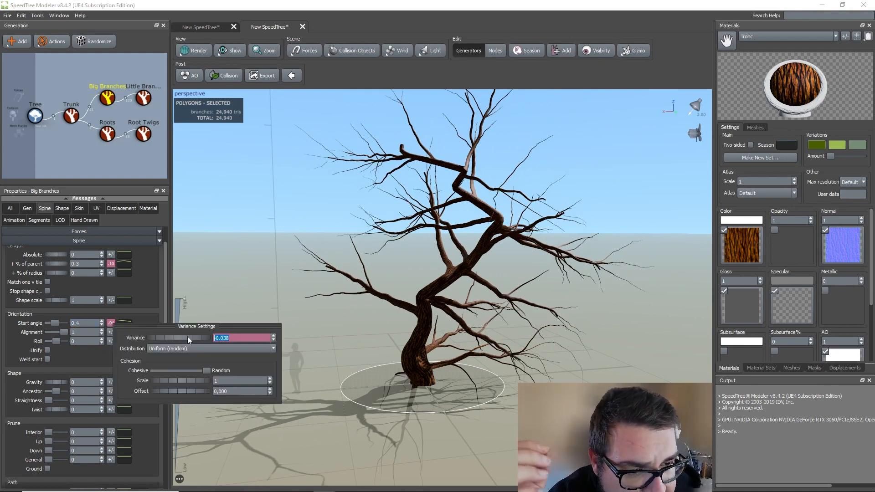
{"action": "type", "text": "0.1"}
{"action": "key", "text": "Return"}
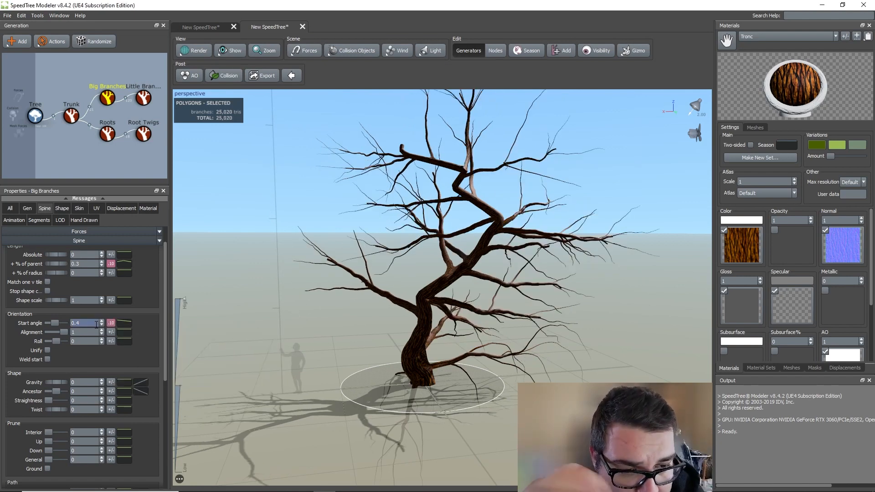
Set the Big Branches' Gravity to 0.1 with a variance of 0.05.
{"action": "scroll", "coordinate": [96, 328], "scroll_direction": "down", "scroll_amount": 2}
{"action": "left_click_drag", "start_coordinate": [58, 354], "coordinate": [63, 351]}
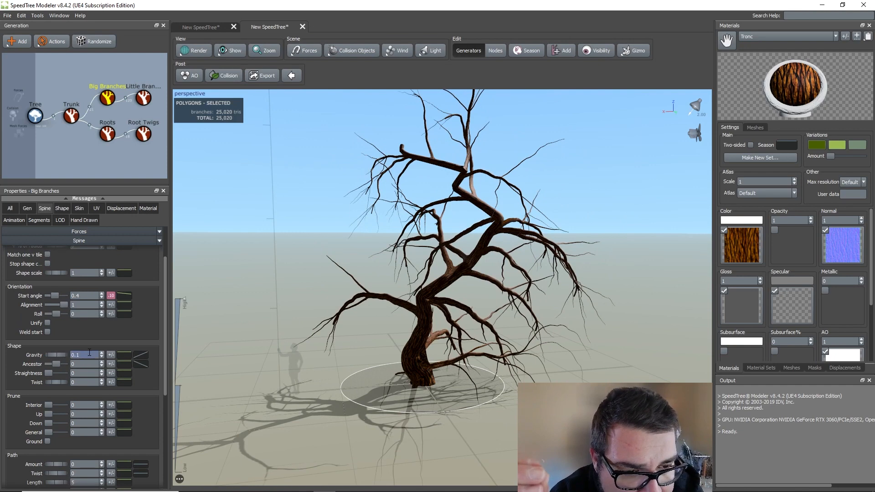
{"action": "left_click", "coordinate": [111, 355]}
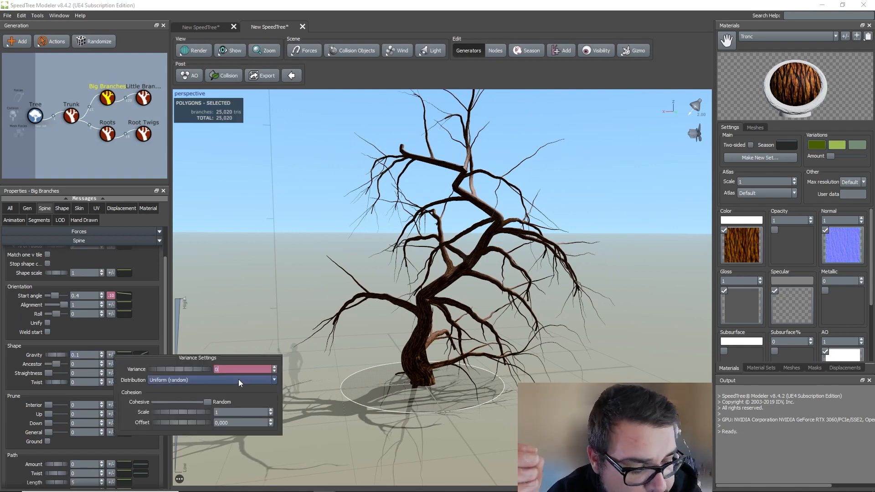
{"action": "type", "text": "0.05"}
{"action": "key", "text": "Return"}
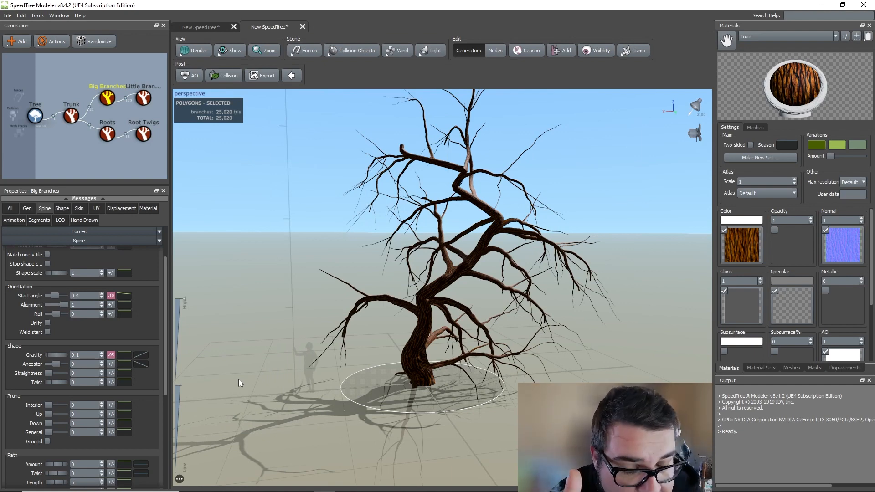
Set the Big Branches' Early noise Amount to 1 with a variance of 0.5.
{"action": "scroll", "coordinate": [73, 372], "scroll_direction": "down", "scroll_amount": 3}
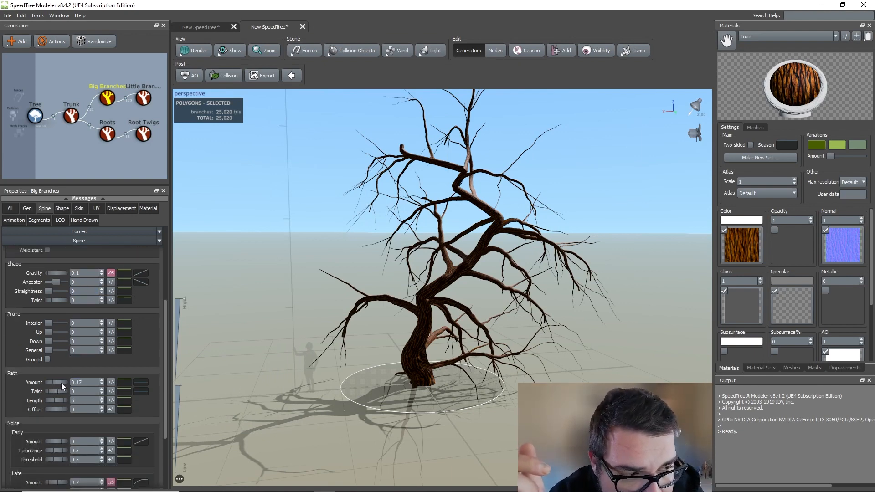
{"action": "left_click_drag", "start_coordinate": [102, 384], "coordinate": [38, 386]}
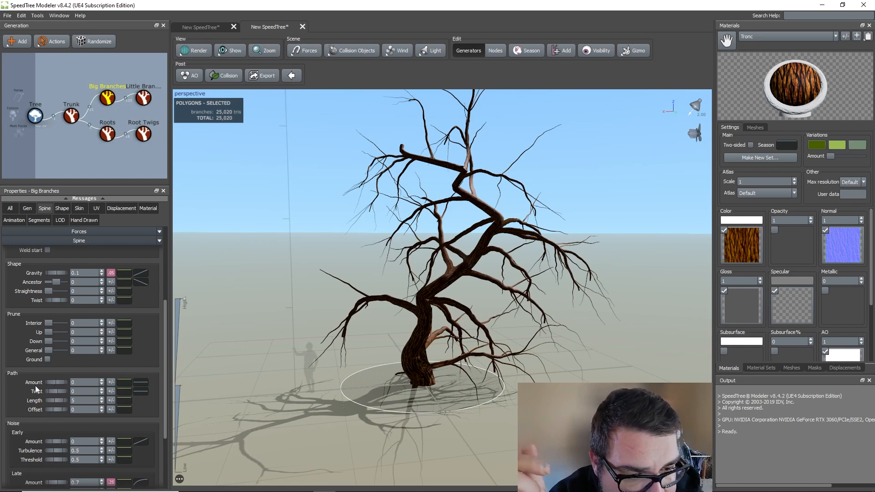
{"action": "scroll", "coordinate": [63, 386], "scroll_direction": "down", "scroll_amount": 2}
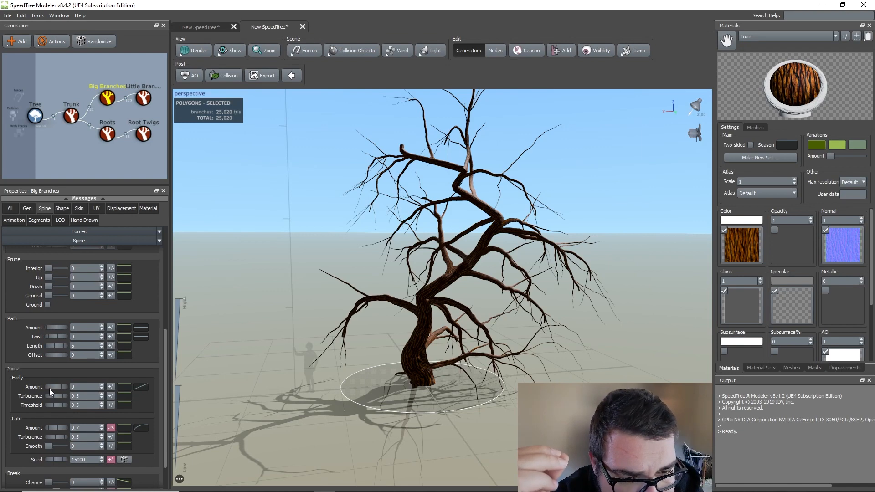
{"action": "left_click_drag", "start_coordinate": [57, 386], "coordinate": [114, 391]}
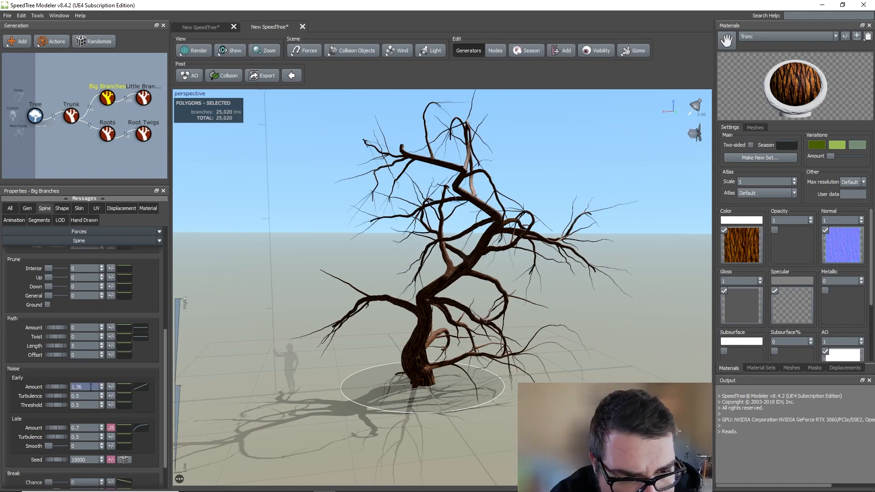
{"action": "left_click_drag", "start_coordinate": [86, 387], "coordinate": [27, 386]}
{"action": "type", "text": "1"}
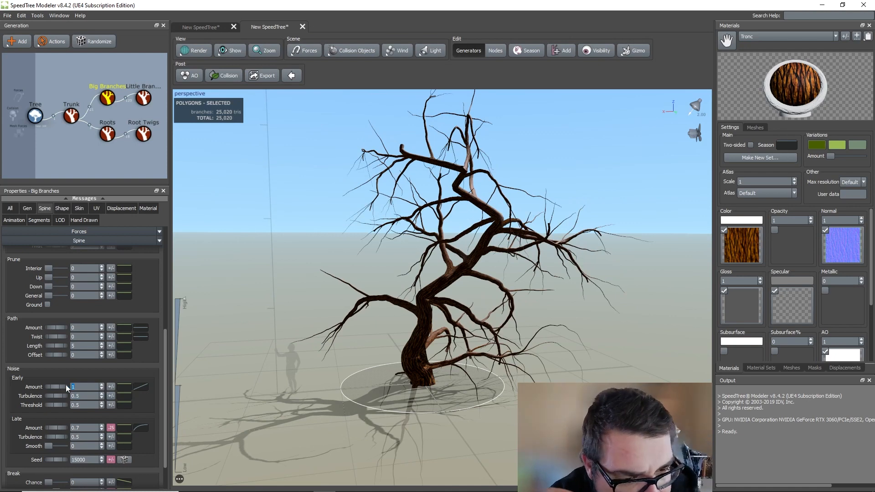
{"action": "left_click", "coordinate": [111, 387]}
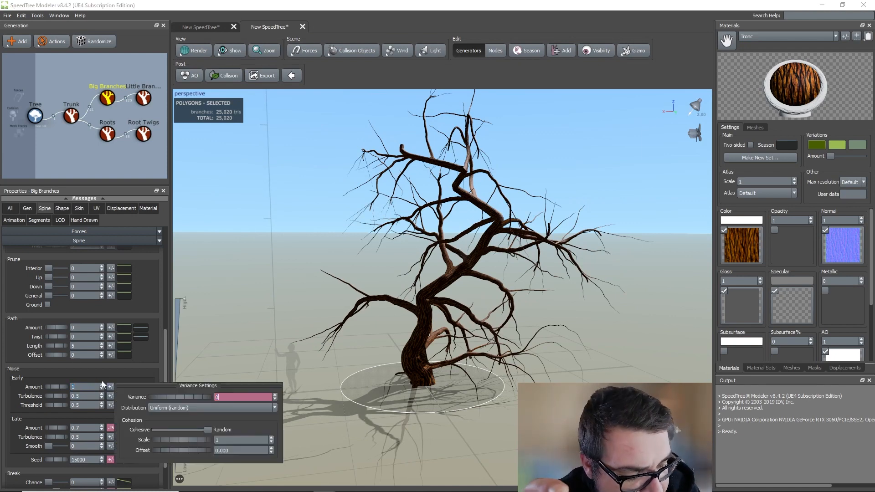
{"action": "type", "text": ".5"}
{"action": "key", "text": "Return"}
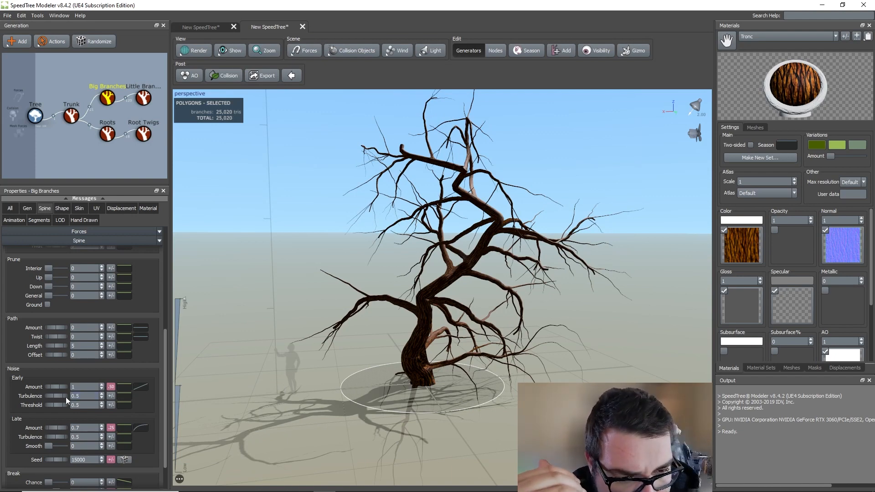
Set the Big Branches' Late noise Amount to 2 with a variance of 1.
{"action": "left_click", "coordinate": [78, 406]}
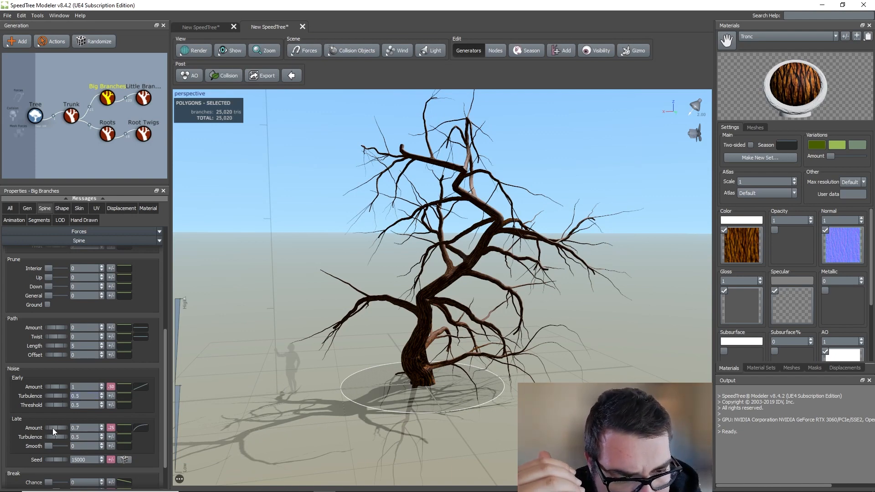
{"action": "left_click_drag", "start_coordinate": [53, 428], "coordinate": [31, 419]}
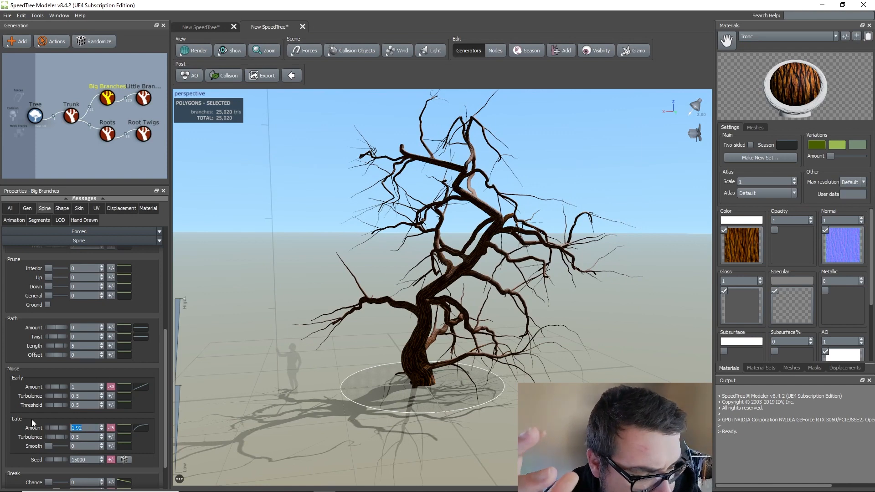
{"action": "type", "text": "2"}
{"action": "key", "text": "Return"}
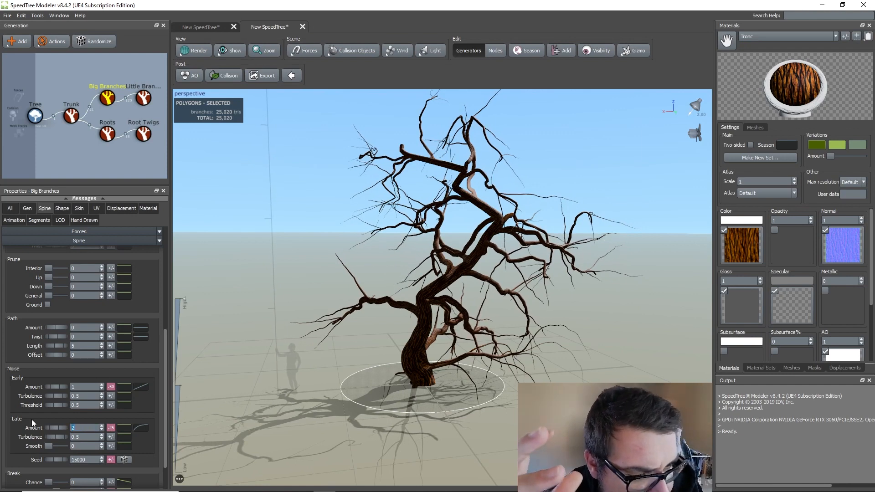
{"action": "left_click", "coordinate": [109, 429]}
{"action": "type", "text": "1"}
{"action": "key", "text": "Return"}
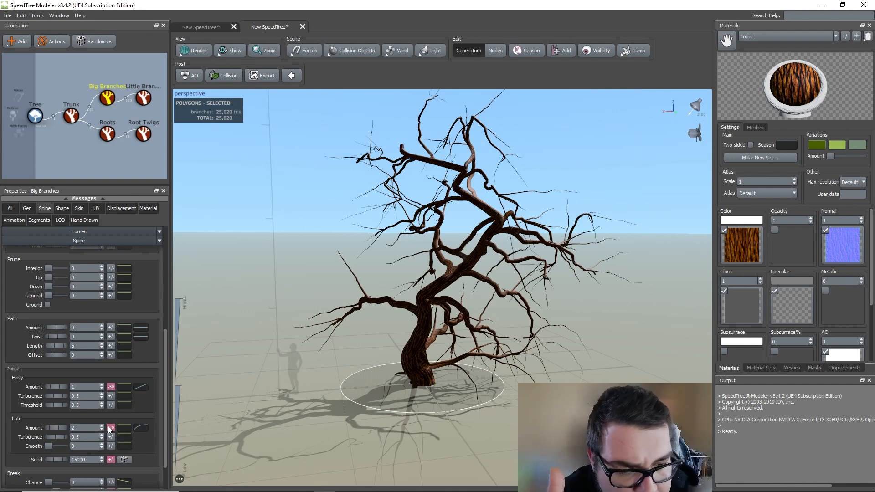
{"action": "scroll", "coordinate": [67, 440], "scroll_direction": "down", "scroll_amount": 3}
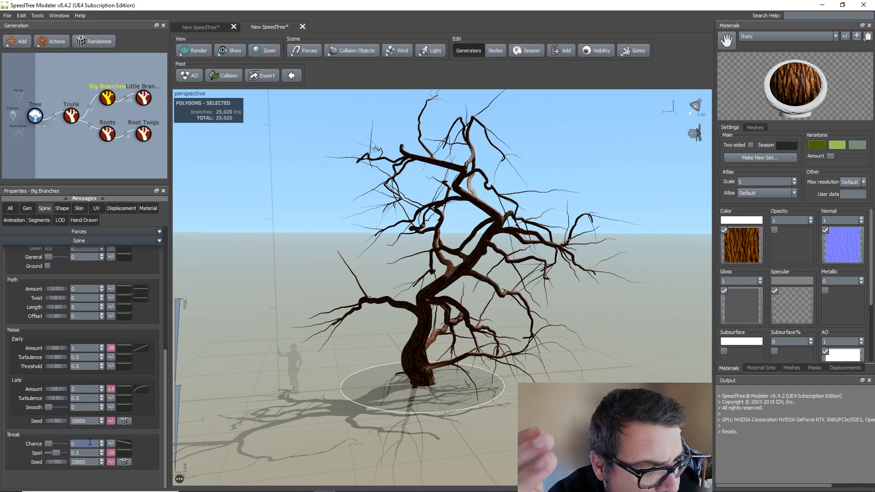
{"action": "scroll", "coordinate": [59, 443], "scroll_direction": "up", "scroll_amount": 4}
{"action": "mouse_move", "coordinate": [416, 235]}
{"action": "left_mouse_down"}
{"action": "mouse_move", "coordinate": [449, 235]}
{"action": "mouse_move", "coordinate": [474, 222]}
{"action": "mouse_move", "coordinate": [421, 205]}
{"action": "mouse_move", "coordinate": [407, 233]}
{"action": "left_mouse_up"}
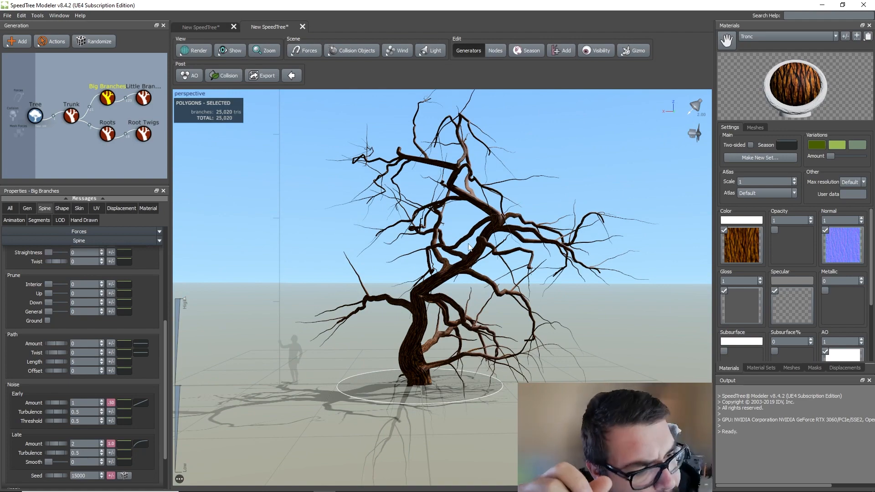
{"action": "mouse_move", "coordinate": [462, 245]}
{"action": "left_mouse_down"}
{"action": "mouse_move", "coordinate": [399, 251]}
{"action": "mouse_move", "coordinate": [457, 249]}
{"action": "left_mouse_up"}
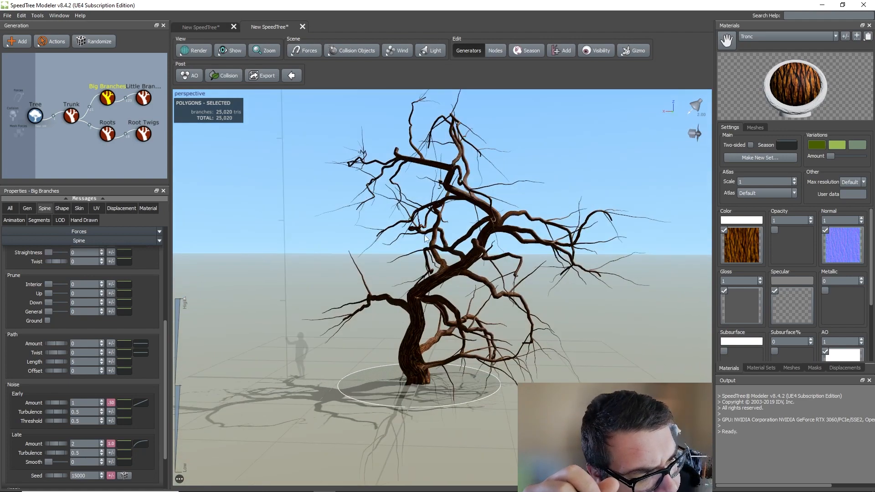
Set the Little Branches' generation Frequency to 4 with a variance of 2.
{"action": "left_click", "coordinate": [142, 98]}
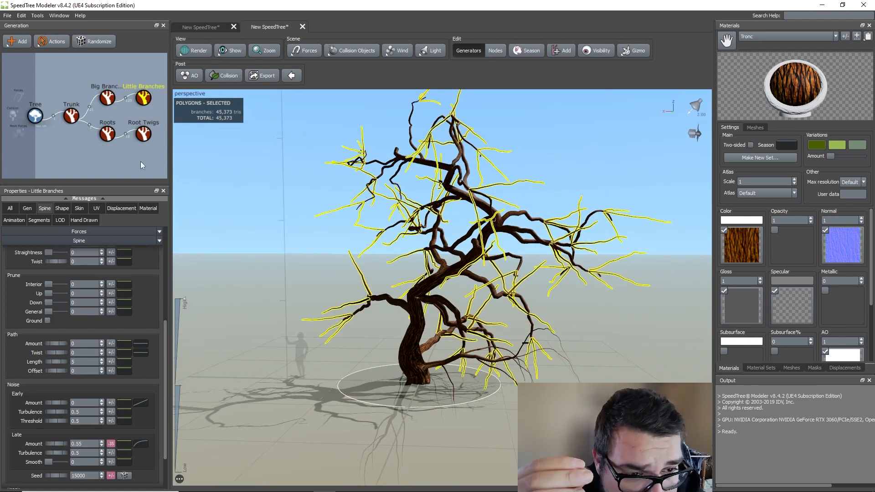
{"action": "scroll", "coordinate": [78, 256], "scroll_direction": "up", "scroll_amount": 2}
{"action": "left_click", "coordinate": [32, 209]}
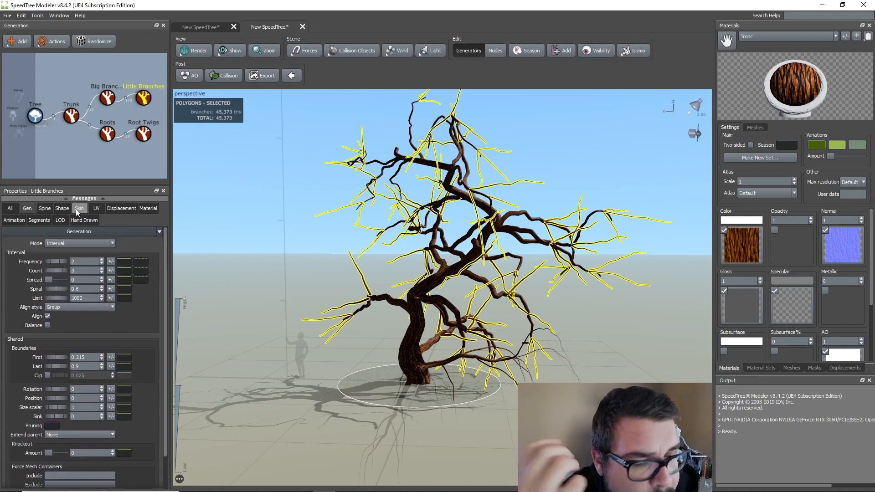
{"action": "left_click_drag", "start_coordinate": [80, 261], "coordinate": [40, 259]}
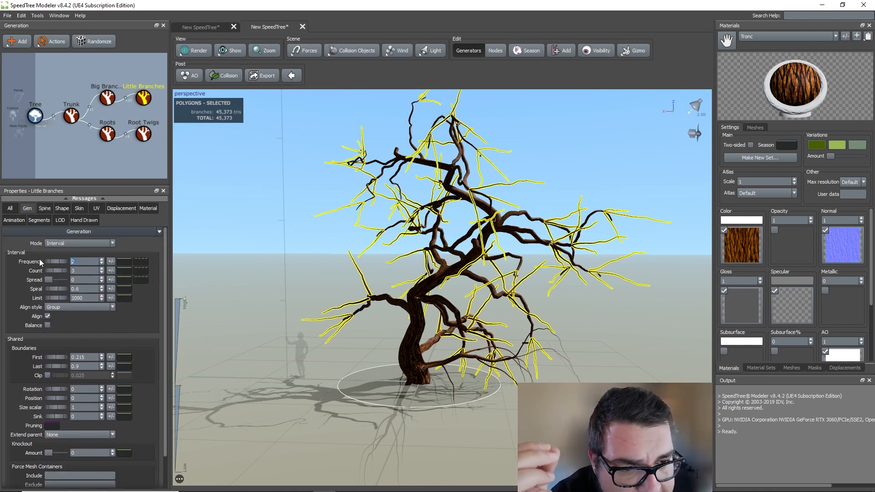
{"action": "type", "text": "4"}
{"action": "key", "text": "Return"}
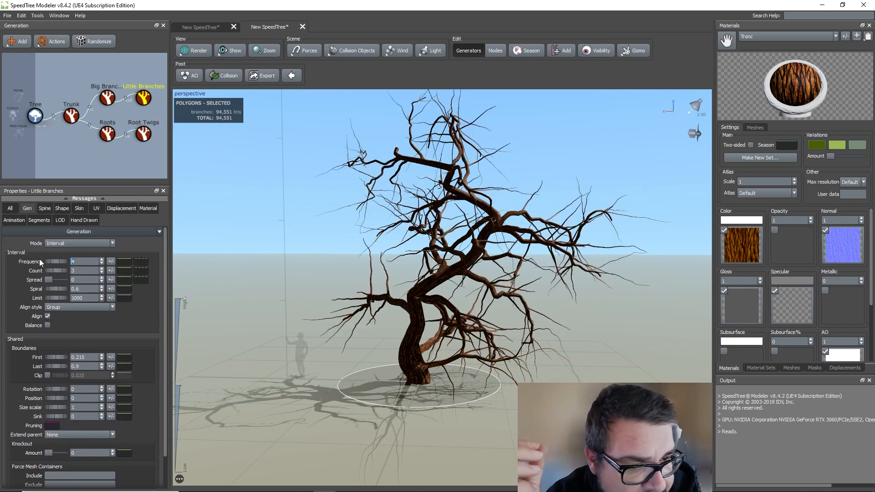
{"action": "left_click", "coordinate": [111, 263]}
{"action": "type", "text": "2"}
{"action": "key", "text": "Return"}
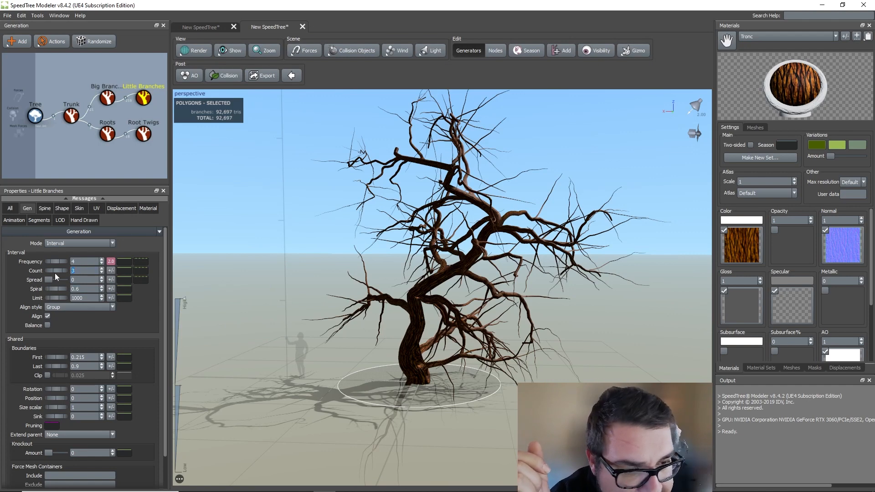
Set the Little Branches' Count to 6 with a variance of 2.
{"action": "type", "text": "6"}
{"action": "key", "text": "Return"}
{"action": "left_click", "coordinate": [111, 271]}
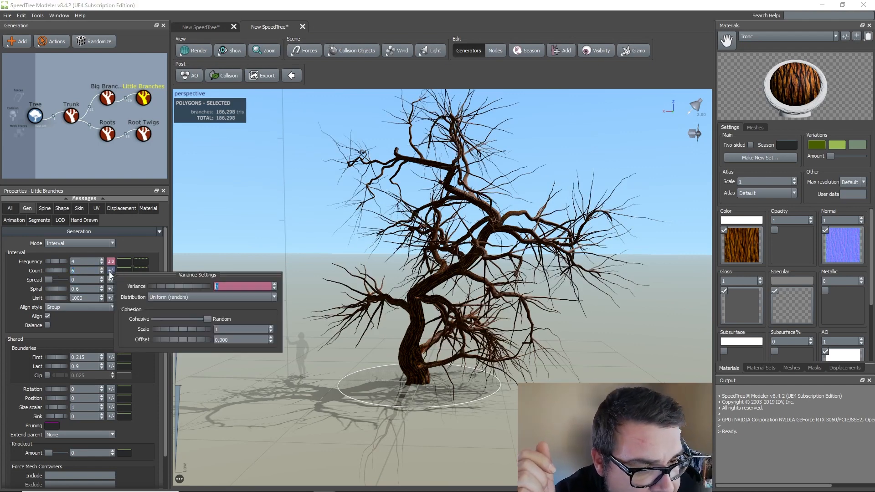
{"action": "type", "text": "2"}
{"action": "key", "text": "Return"}
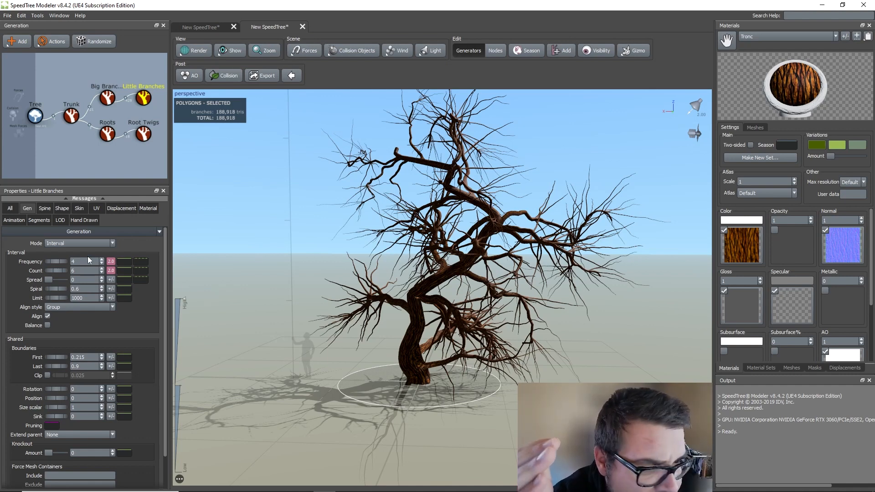
Reduce the Little Branches' Count to 4.
{"action": "double_click", "coordinate": [78, 270]}
{"action": "type", "text": "4"}
{"action": "key", "text": "Return"}
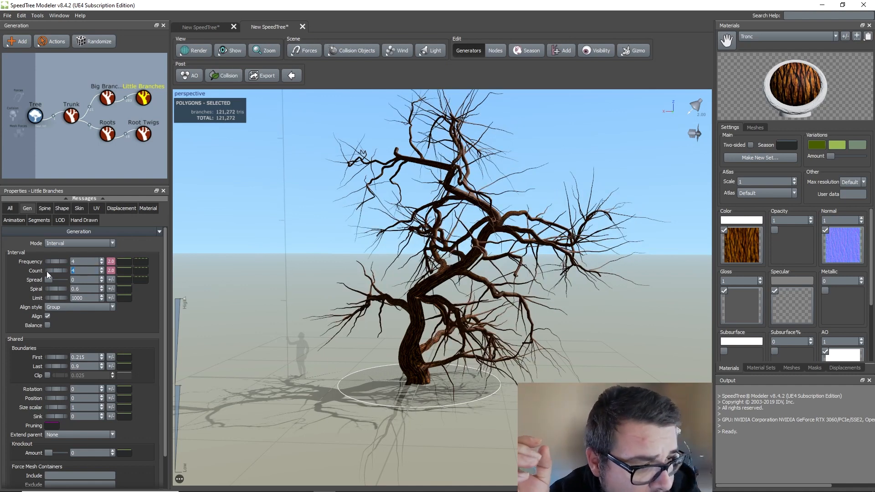
Set the Little Branches' First boundary to 0.1 with a variance of 0.3.
{"action": "double_click", "coordinate": [72, 280]}
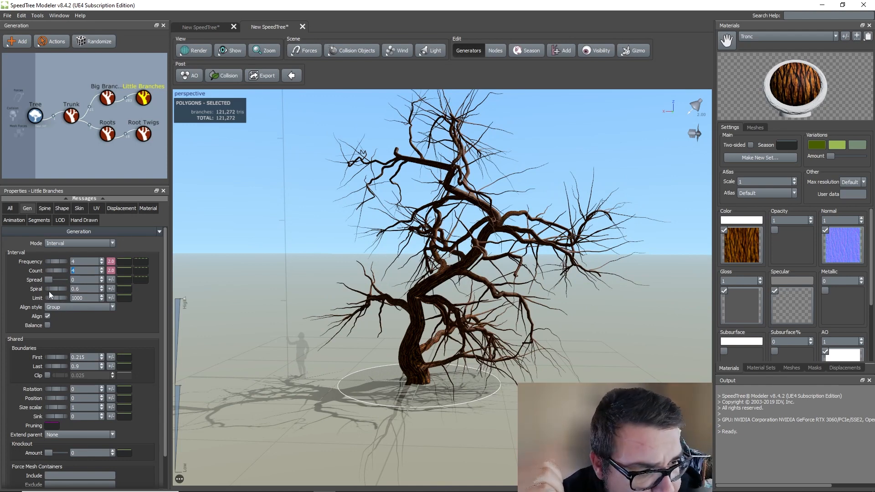
{"action": "scroll", "coordinate": [81, 306], "scroll_direction": "down", "scroll_amount": 2}
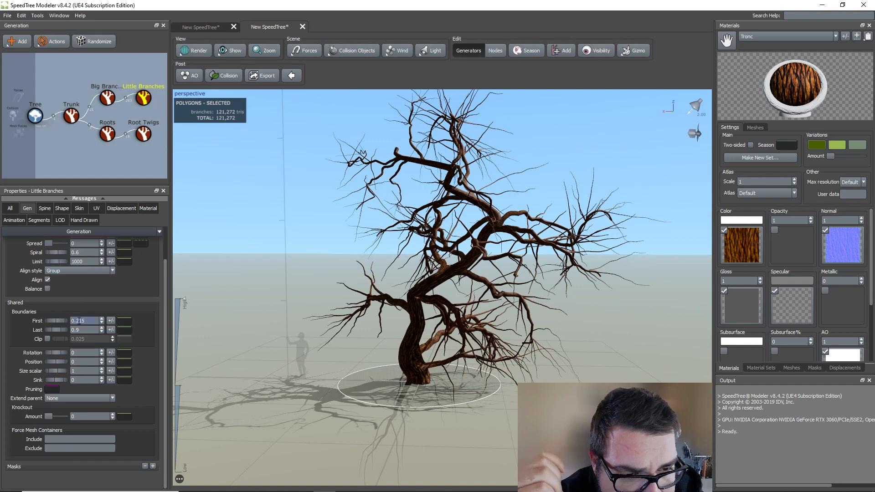
{"action": "type", "text": "0.1"}
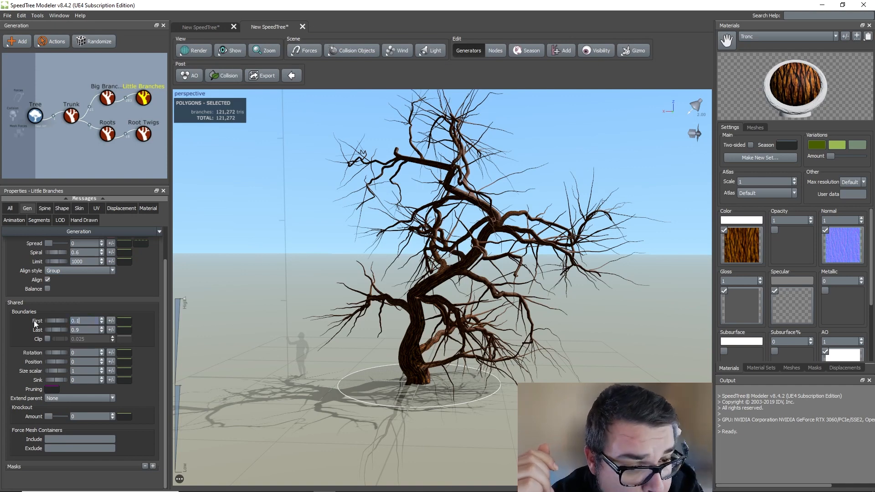
{"action": "key", "text": "Return"}
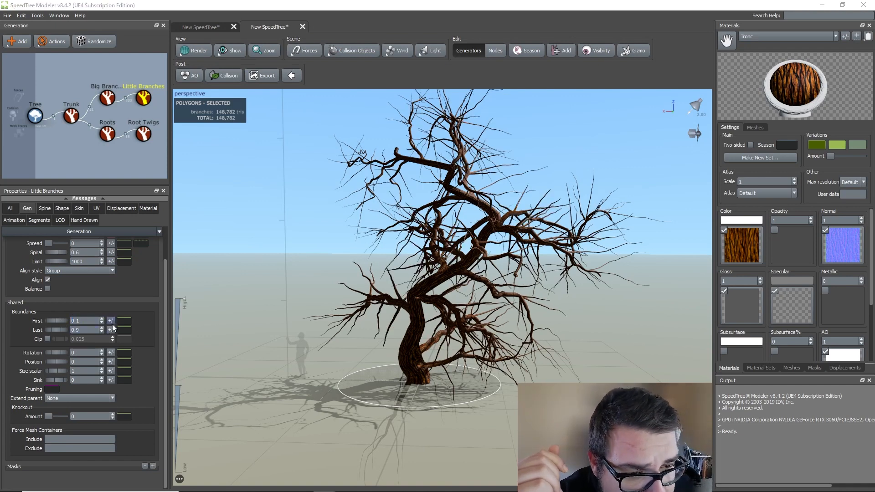
{"action": "left_click", "coordinate": [112, 325]}
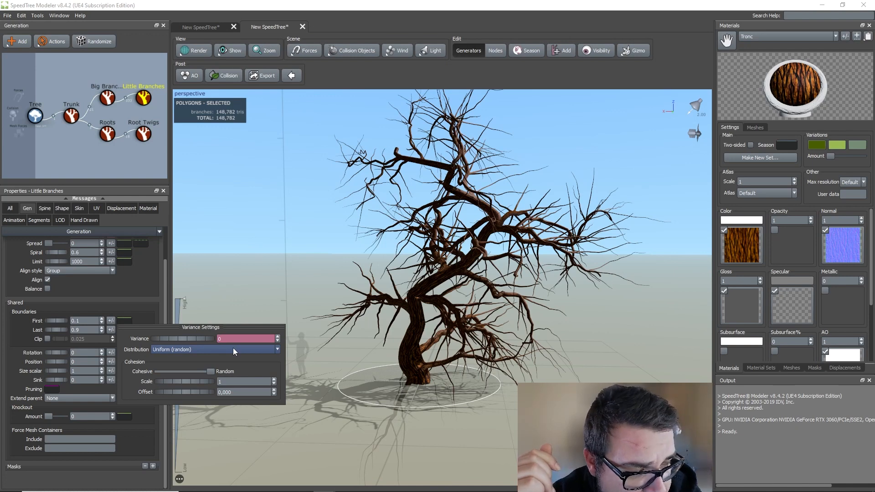
{"action": "type", "text": ".3"}
{"action": "key", "text": "Return"}
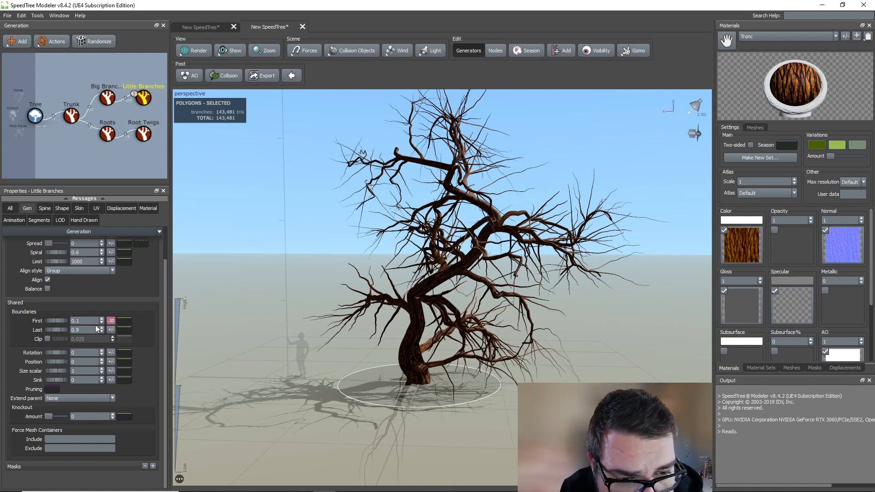
Give the Little Branches' Rotation and Position a variance of 1 each.
{"action": "left_click", "coordinate": [111, 353]}
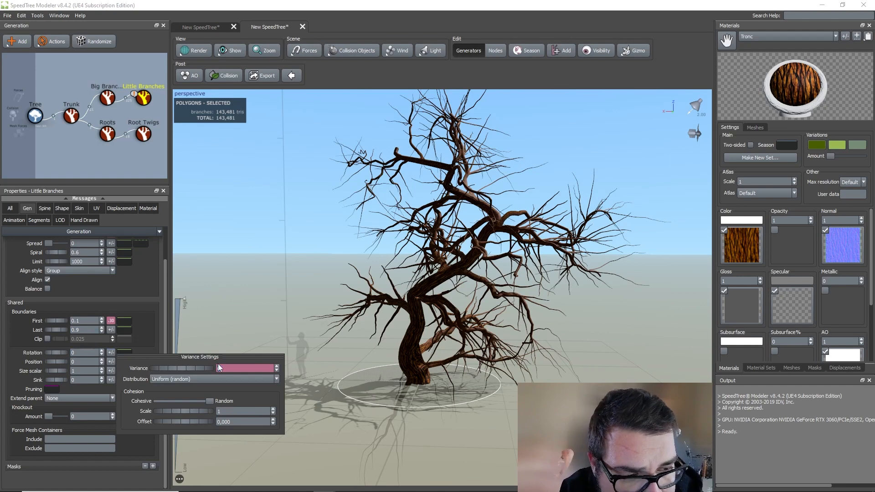
{"action": "type", "text": "1"}
{"action": "key", "text": "Return"}
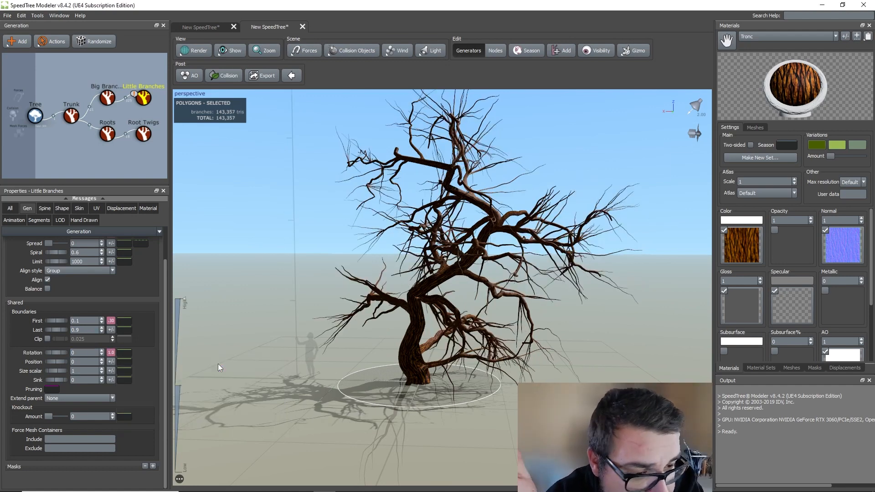
{"action": "left_click", "coordinate": [112, 362]}
{"action": "type", "text": "1"}
{"action": "key", "text": "Return"}
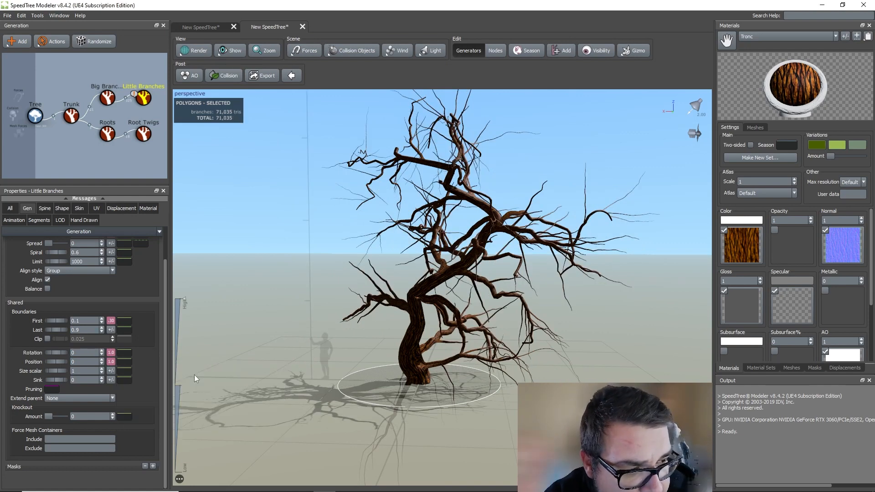
Set the variance of the Little Branches' Size scalar to 0.5.
{"action": "left_click", "coordinate": [110, 378]}
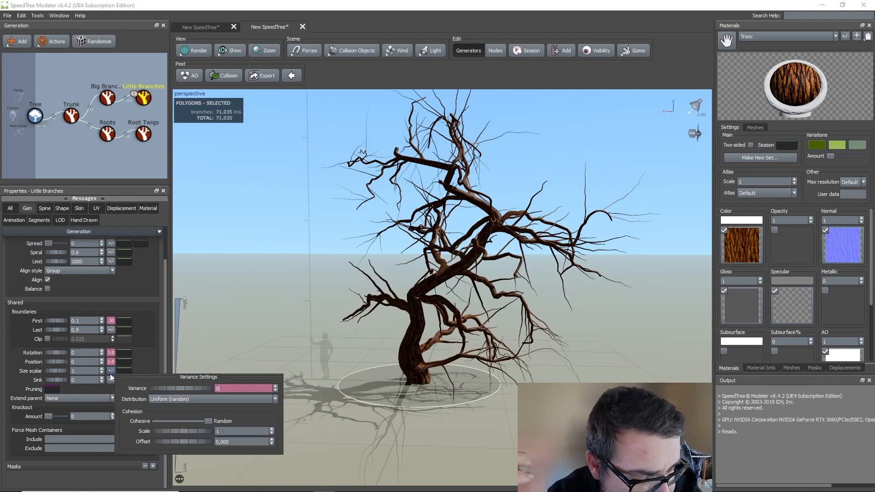
{"action": "type", "text": ".5"}
{"action": "key", "text": "Return"}
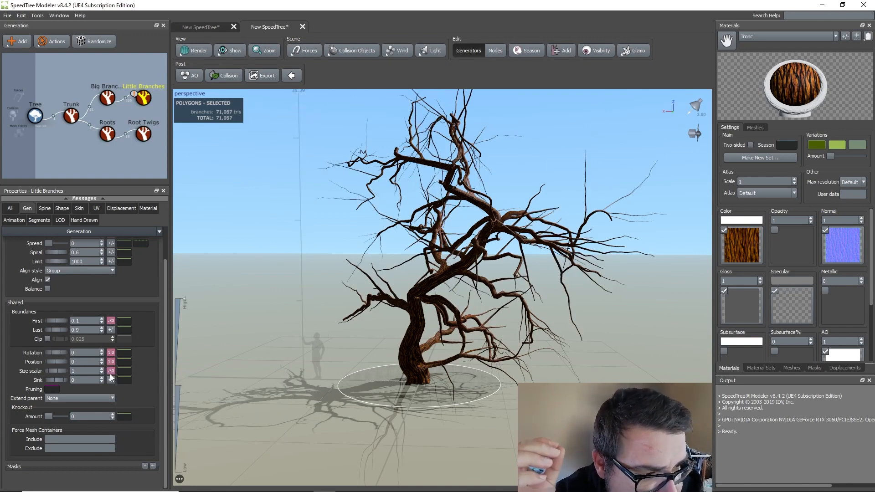
{"action": "mouse_move", "coordinate": [304, 338]}
{"action": "left_mouse_down"}
{"action": "mouse_move", "coordinate": [352, 337]}
{"action": "mouse_move", "coordinate": [333, 330]}
{"action": "mouse_move", "coordinate": [279, 353]}
{"action": "mouse_move", "coordinate": [237, 321]}
{"action": "mouse_move", "coordinate": [160, 348]}
{"action": "mouse_move", "coordinate": [305, 330]}
{"action": "mouse_move", "coordinate": [294, 326]}
{"action": "left_mouse_up"}
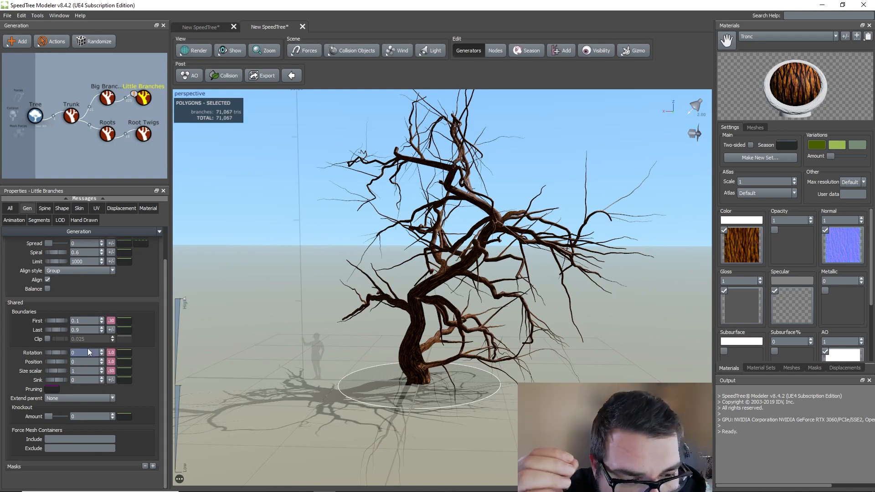
Raise the Little Branches' First boundary to 0.3 and finally to 0.4.
{"action": "left_click", "coordinate": [45, 212]}
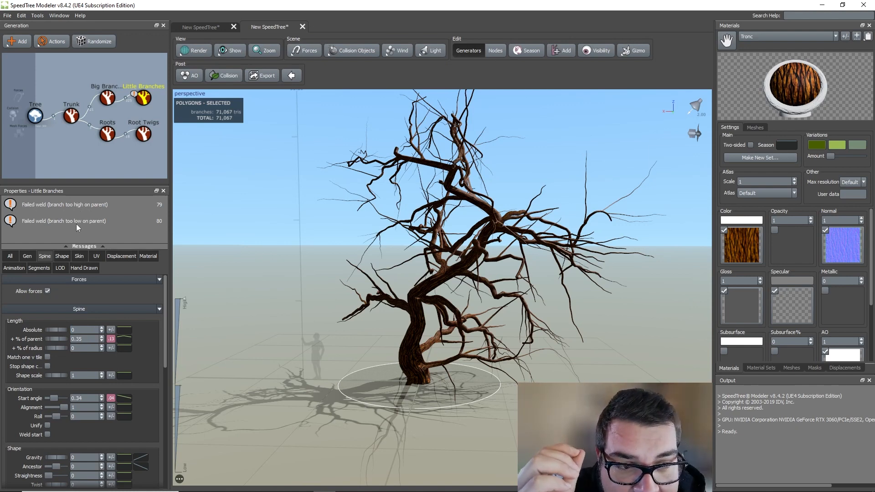
{"action": "left_click", "coordinate": [28, 256]}
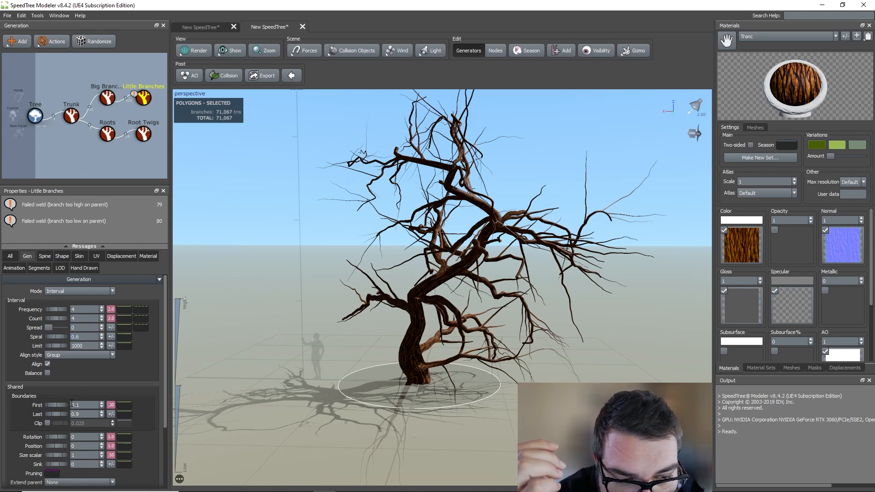
{"action": "left_click_drag", "start_coordinate": [86, 405], "coordinate": [45, 404]}
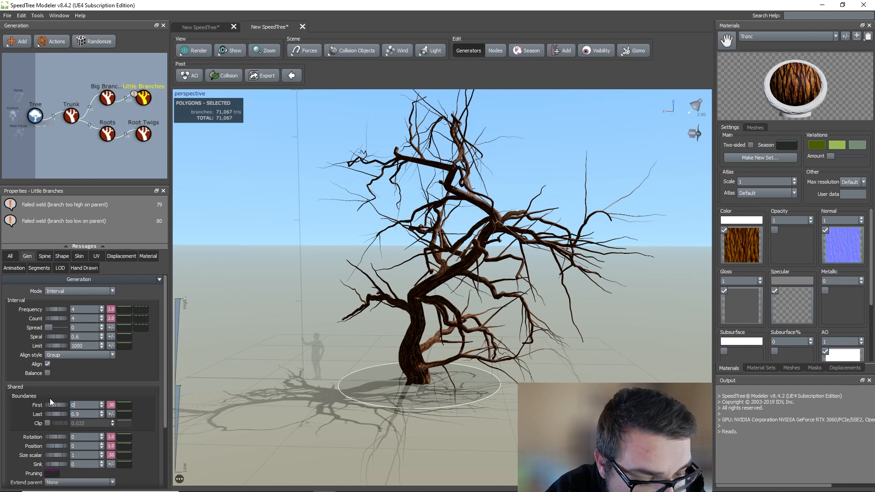
{"action": "key", "text": "Return"}
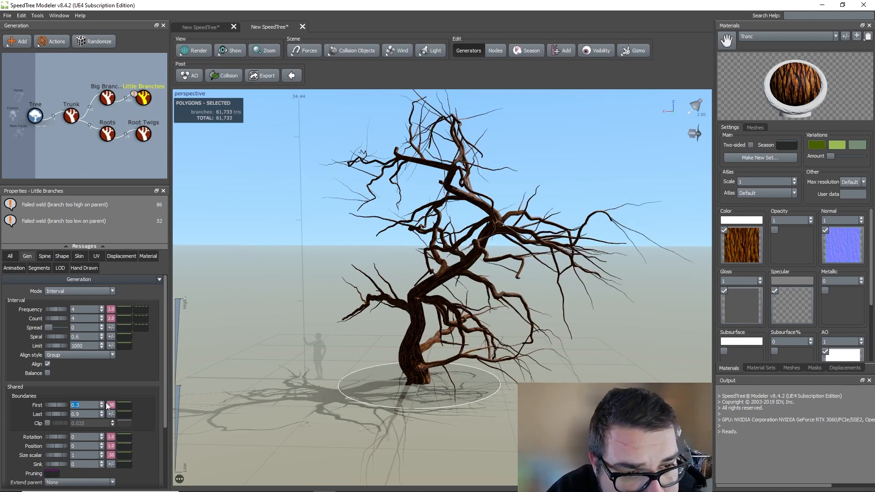
{"action": "type", "text": "0.4"}
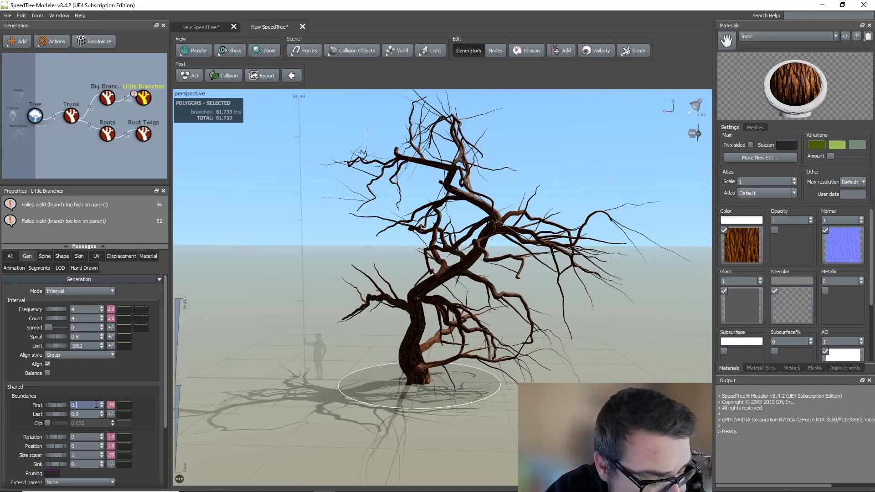
{"action": "key", "text": "Return"}
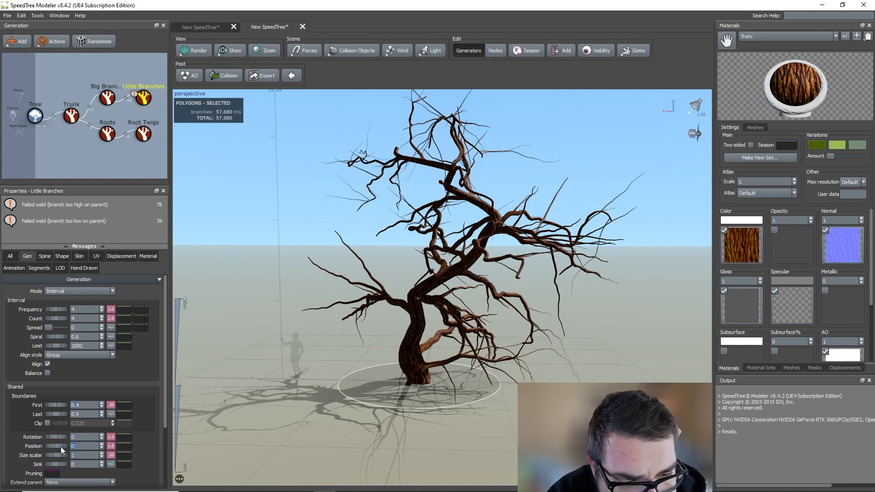
Reduce the variance of the Little Branches' Position to 0.1.
{"action": "left_click", "coordinate": [113, 446]}
{"action": "type", "text": "0.1"}
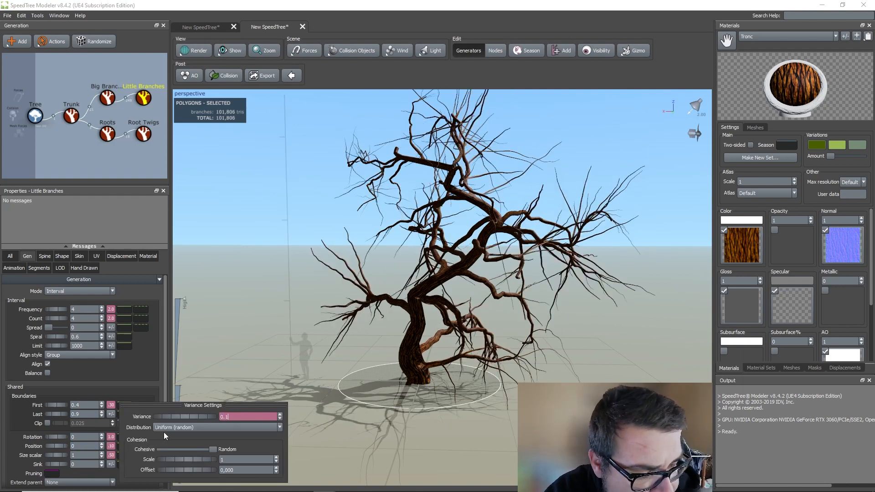
{"action": "key", "text": "Return"}
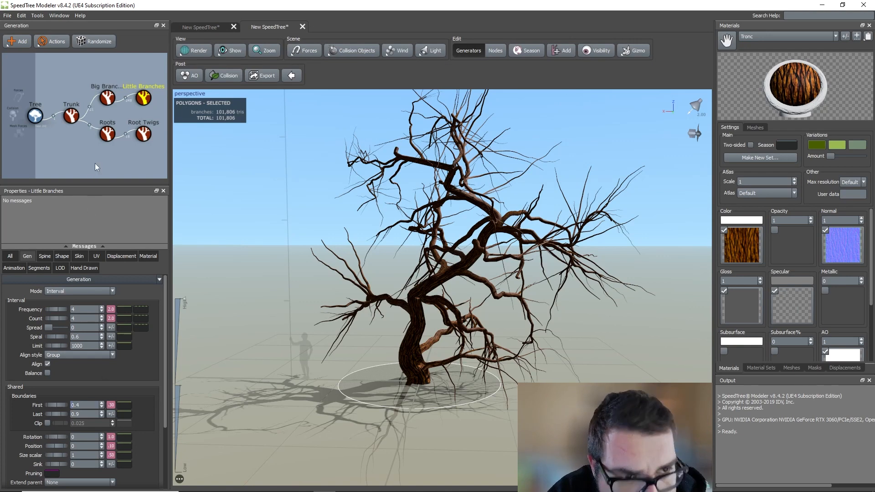
{"action": "left_click", "coordinate": [142, 101]}
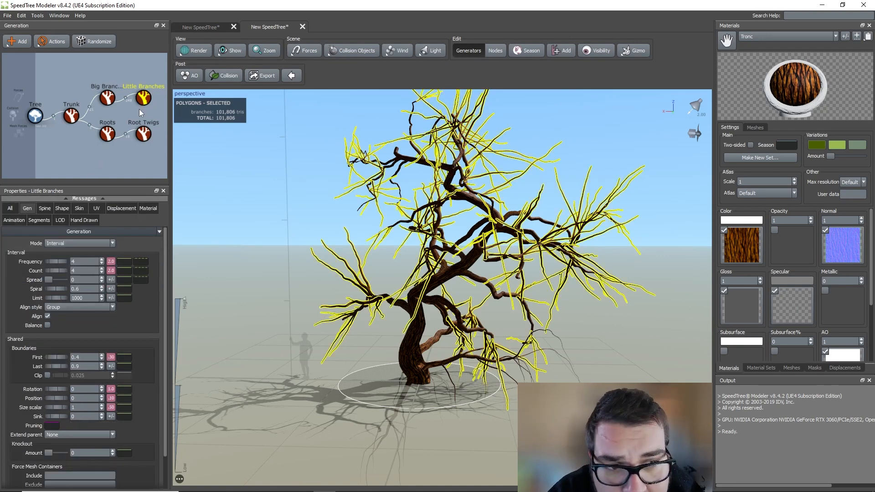
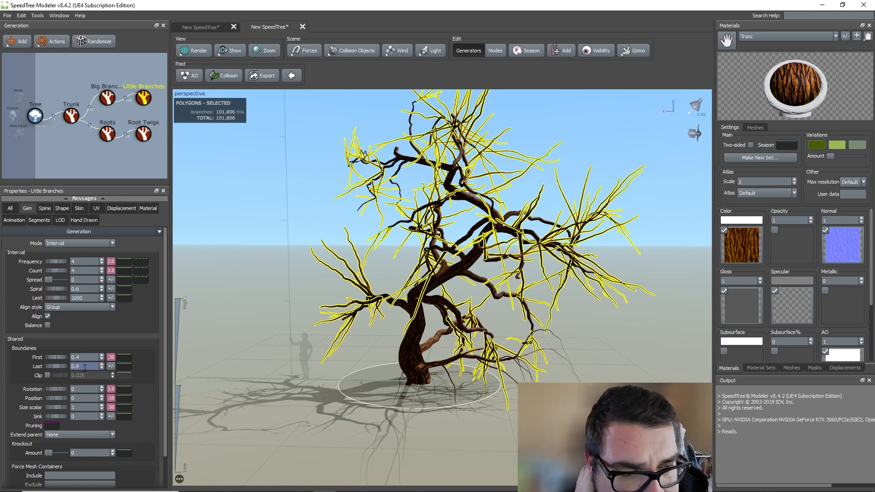
{"action": "scroll", "coordinate": [86, 368], "scroll_direction": "down", "scroll_amount": 1}
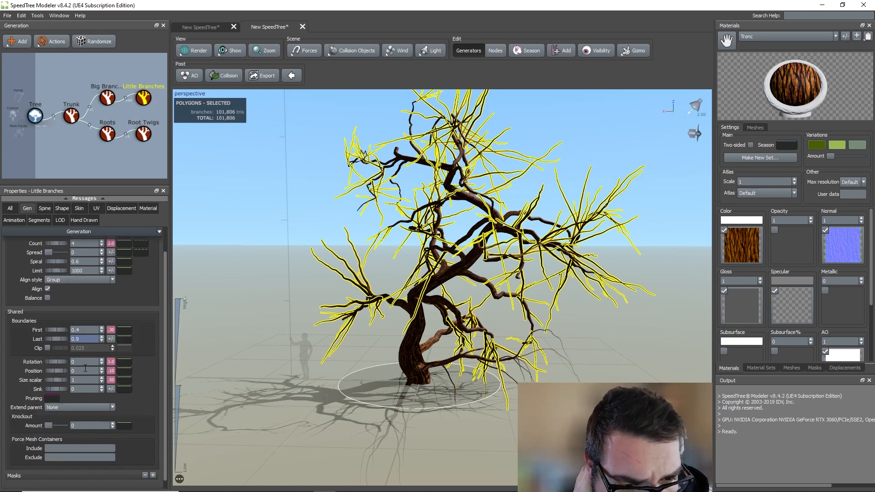
{"action": "scroll", "coordinate": [85, 367], "scroll_direction": "down", "scroll_amount": 1}
{"action": "scroll", "coordinate": [85, 367], "scroll_direction": "up", "scroll_amount": 2}
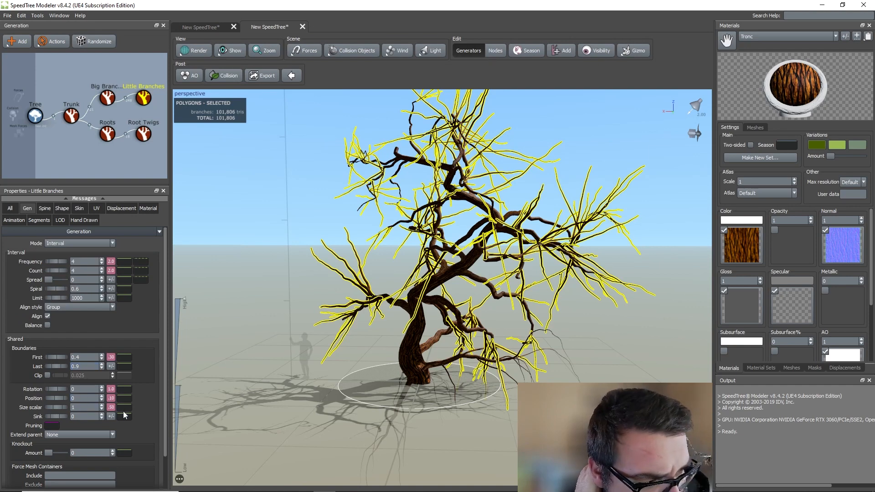
Try a Size scalar of 0.5 for the Little Branches.
{"action": "left_click", "coordinate": [110, 407]}
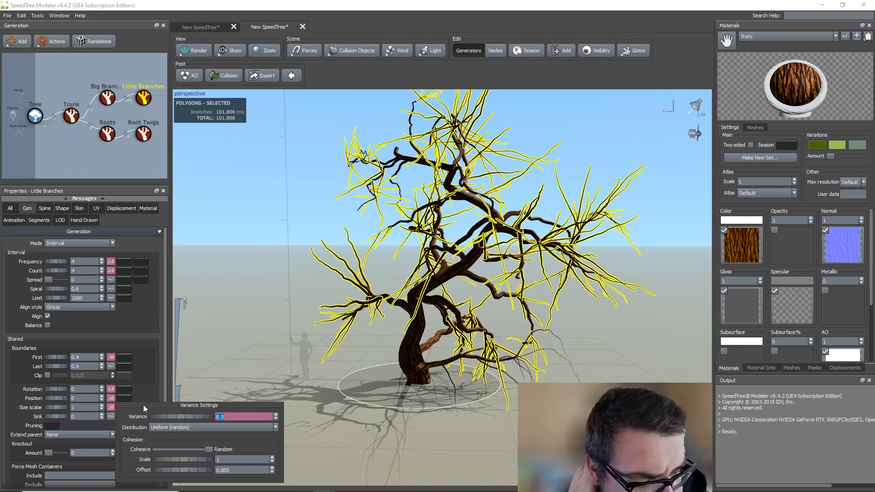
{"action": "left_click", "coordinate": [78, 407]}
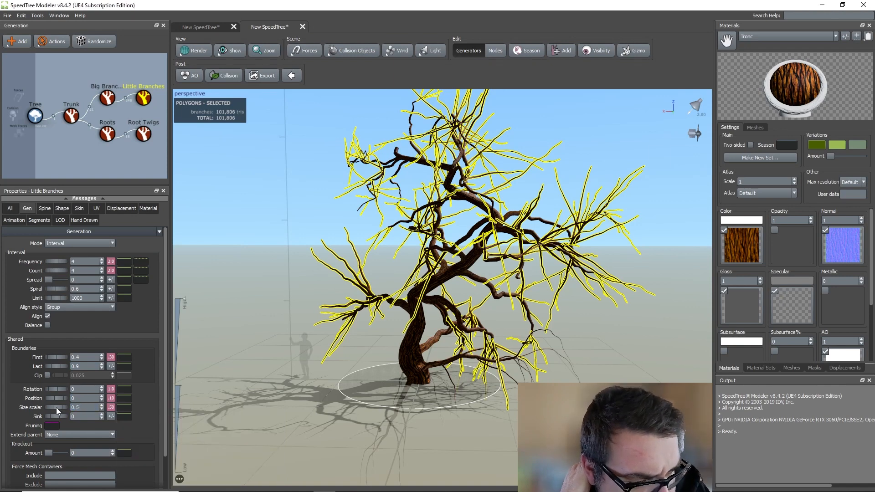
{"action": "type", "text": "0.5"}
{"action": "key", "text": "Return"}
Reduce the variance of the Little Branches' Size scalar to 0.1 and set the Size scalar itself to 1.
{"action": "left_click", "coordinate": [111, 409]}
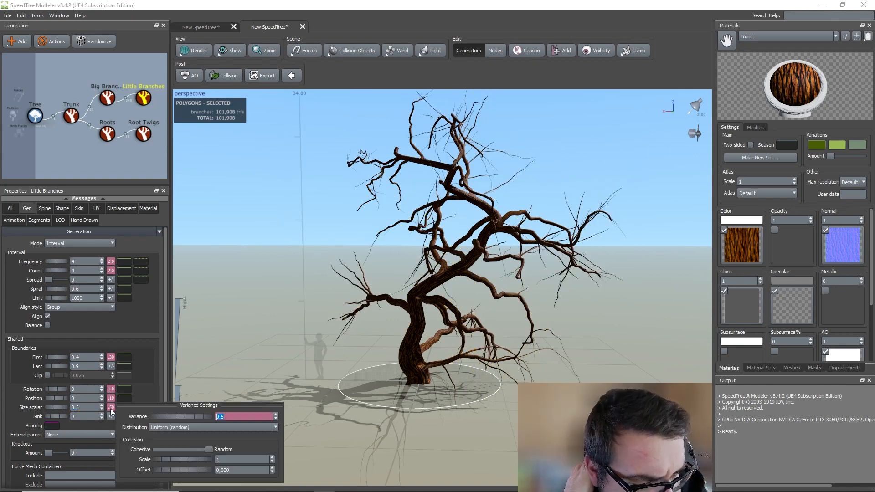
{"action": "type", "text": "0.1"}
{"action": "key", "text": "Return"}
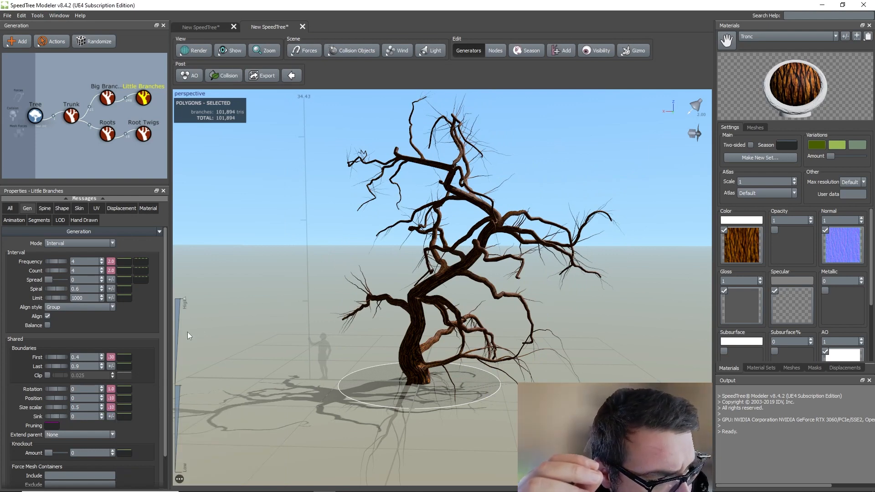
{"action": "left_click_drag", "start_coordinate": [84, 407], "coordinate": [65, 398]}
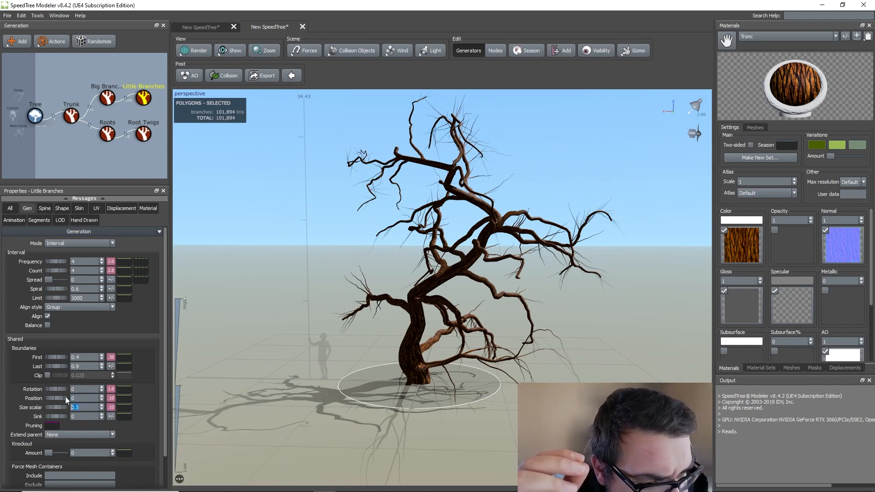
{"action": "type", "text": "1"}
{"action": "key", "text": "Return"}
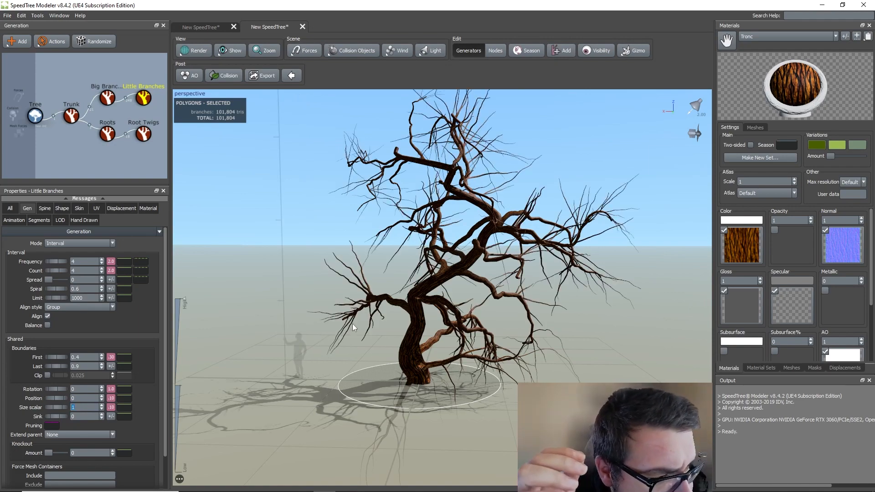
{"action": "mouse_move", "coordinate": [352, 323]}
{"action": "left_mouse_down"}
{"action": "mouse_move", "coordinate": [381, 321]}
{"action": "mouse_move", "coordinate": [356, 325]}
{"action": "left_mouse_up"}
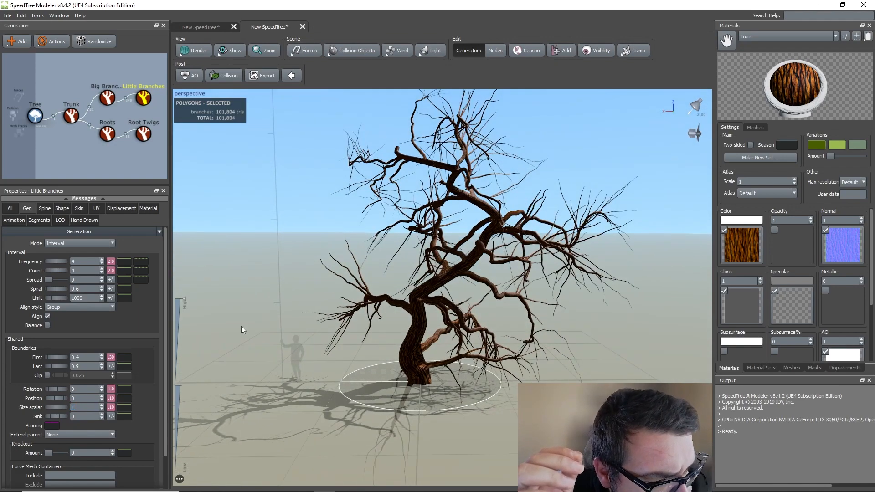
Set the variance of the Little Branches' spine Start angle to 0.5.
{"action": "left_click", "coordinate": [45, 208]}
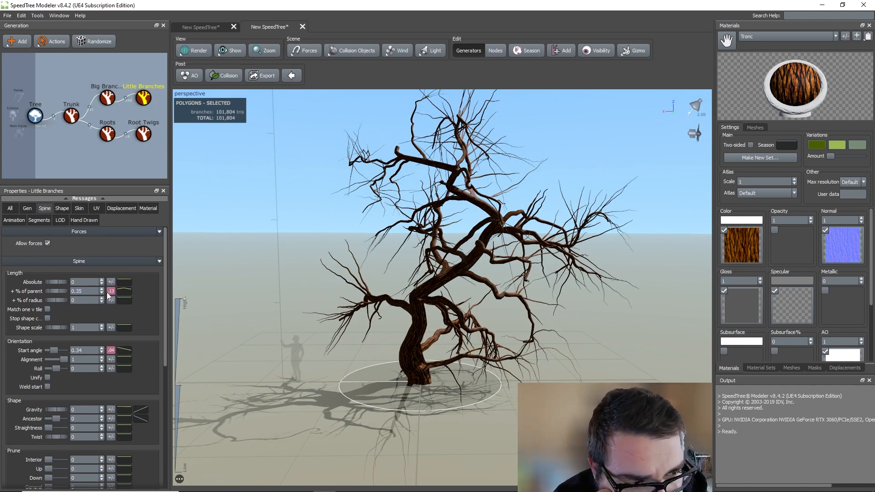
{"action": "scroll", "coordinate": [109, 301], "scroll_direction": "down", "scroll_amount": 1}
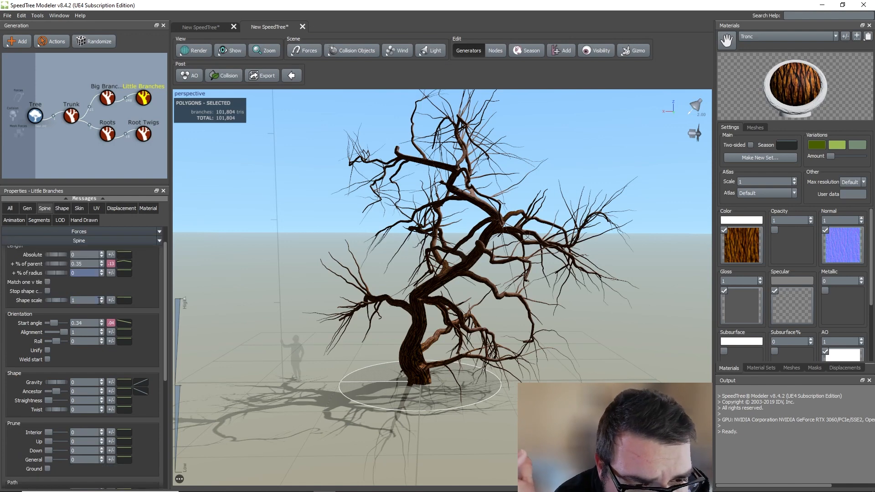
{"action": "left_click", "coordinate": [111, 322]}
{"action": "type", "text": "0.5"}
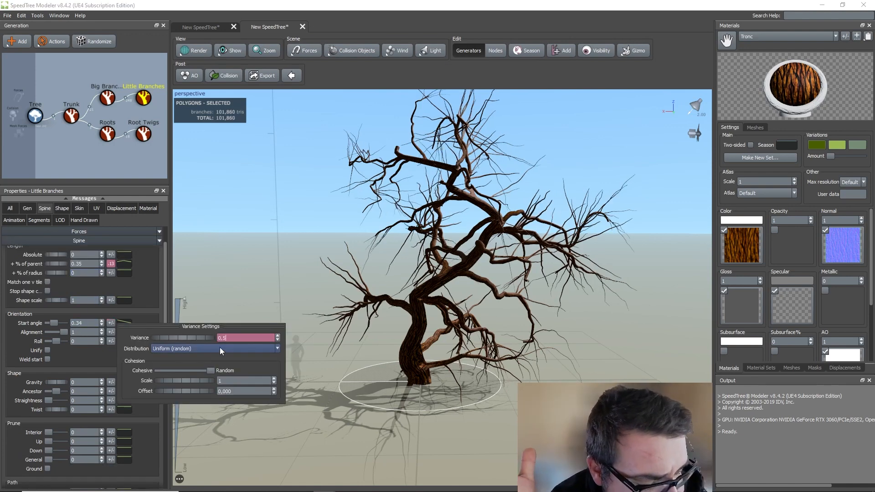
{"action": "key", "text": "Return"}
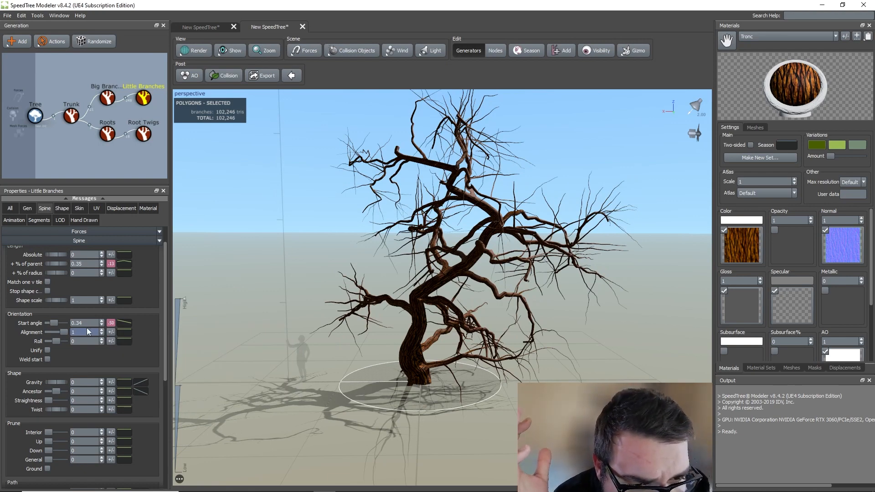
Set the Little Branches' spine Gravity to 0.08 with a variance of 0.01.
{"action": "scroll", "coordinate": [86, 328], "scroll_direction": "down", "scroll_amount": 2}
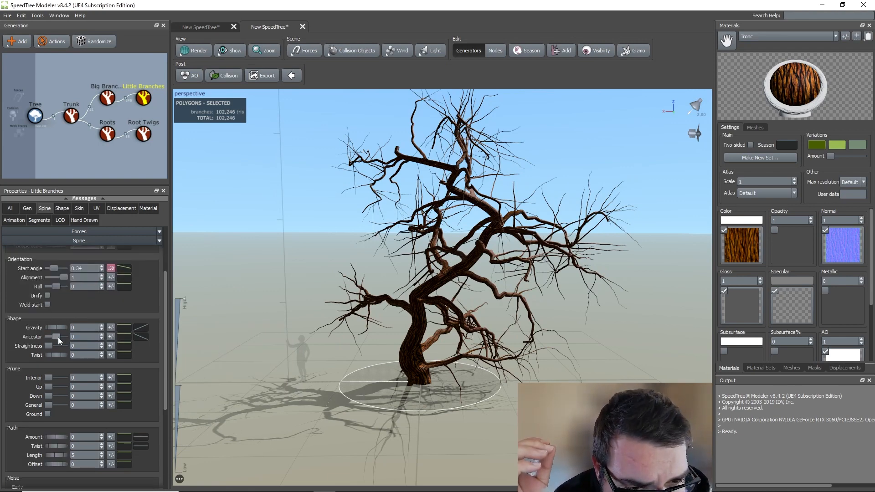
{"action": "left_click_drag", "start_coordinate": [59, 327], "coordinate": [64, 330]}
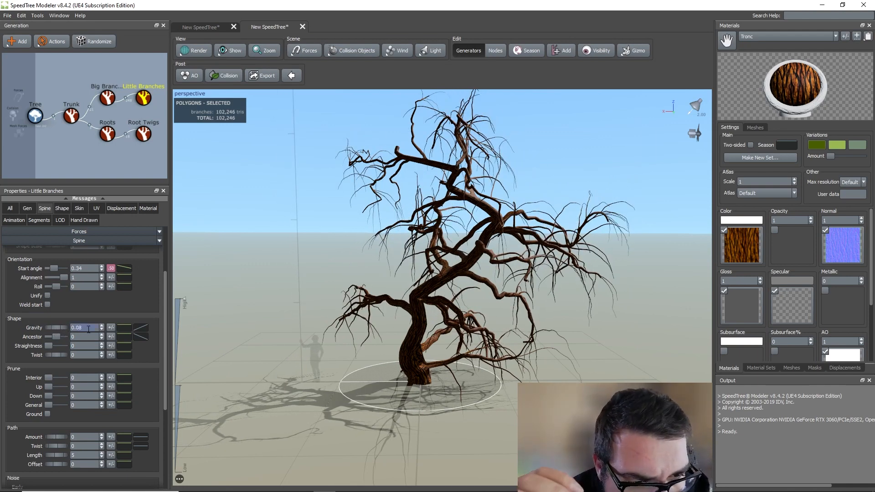
{"action": "left_click", "coordinate": [110, 327]}
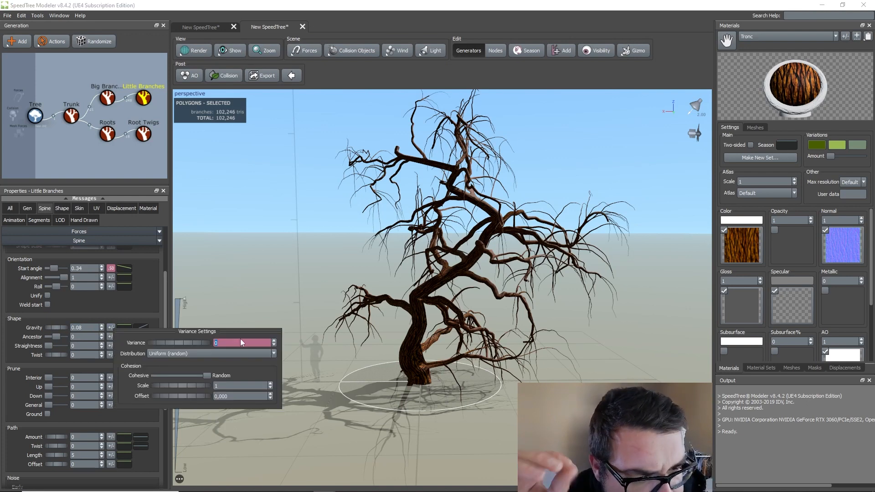
{"action": "type", "text": "0."}
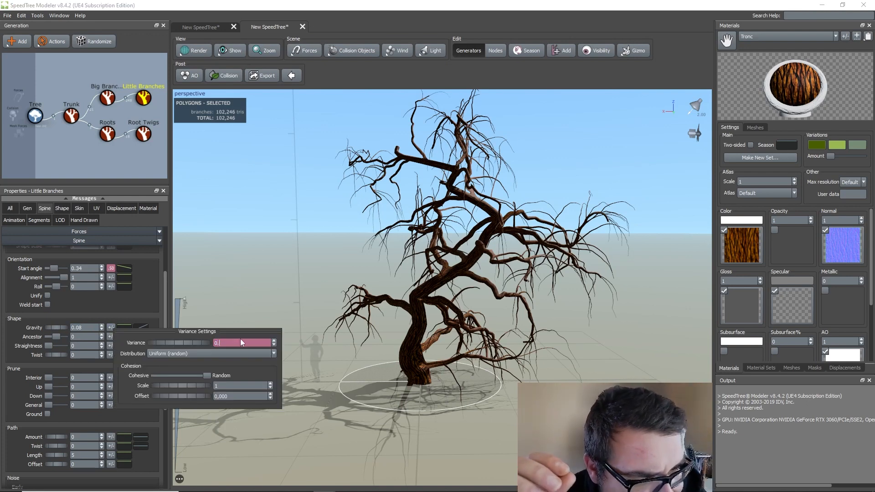
{"action": "type", "text": "01"}
{"action": "key", "text": "Return"}
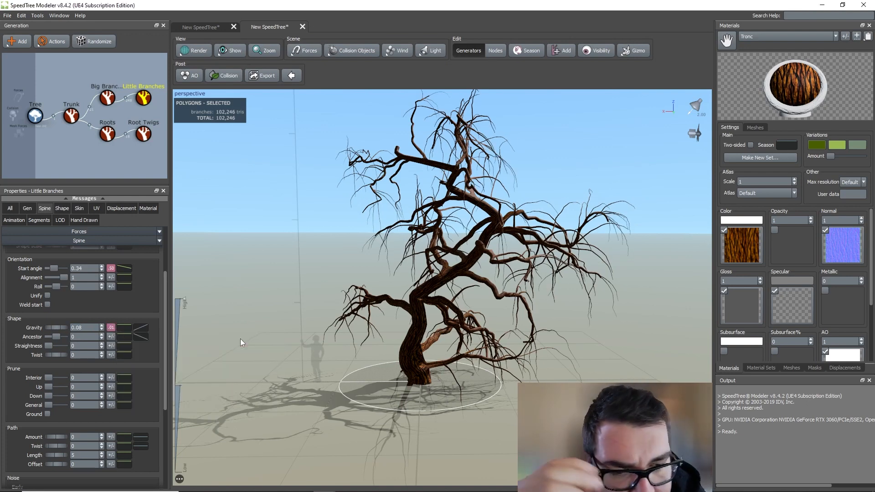
Try Early noise amounts up to about 1.91 on the Little Branches' spine and reset the amount to 0.
{"action": "scroll", "coordinate": [103, 350], "scroll_direction": "down", "scroll_amount": 4}
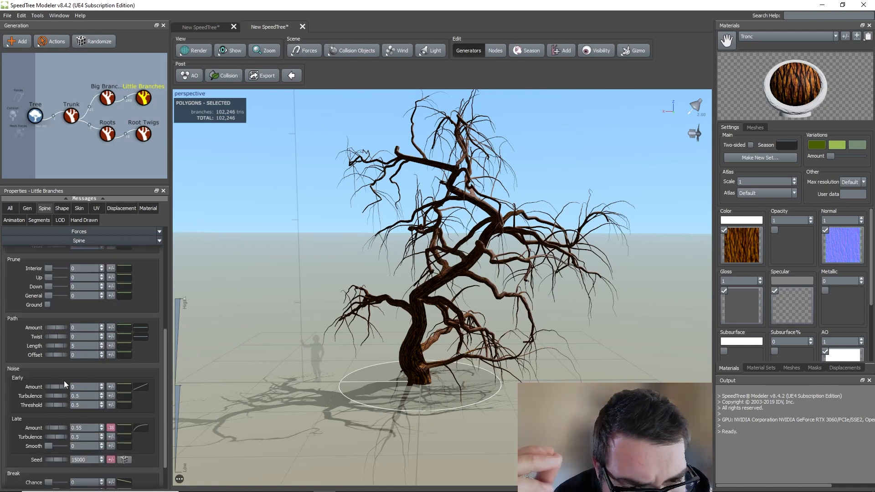
{"action": "left_click_drag", "start_coordinate": [53, 386], "coordinate": [120, 384]}
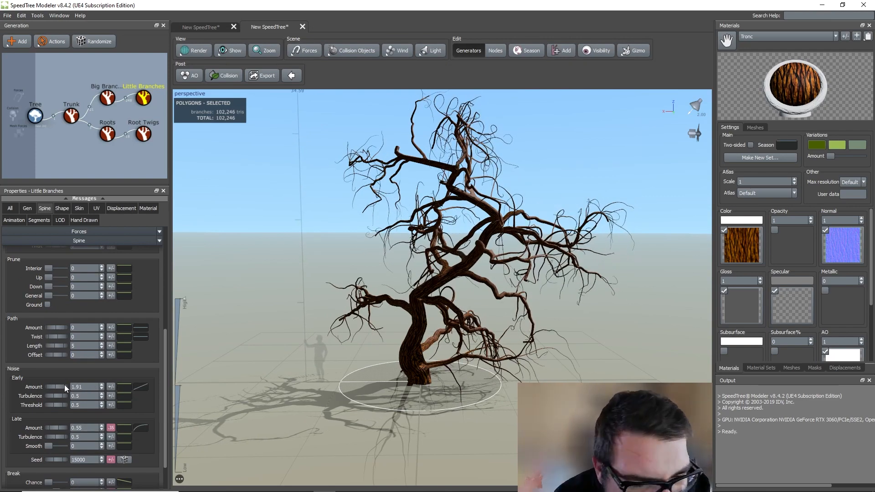
{"action": "left_click_drag", "start_coordinate": [64, 385], "coordinate": [35, 386]}
{"action": "left_click_drag", "start_coordinate": [97, 386], "coordinate": [45, 389]}
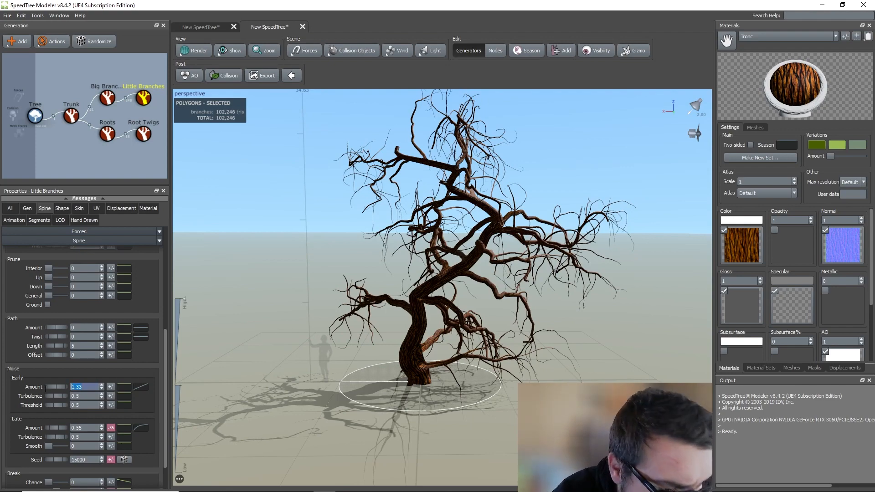
{"action": "type", "text": "0"}
{"action": "key", "text": "Return"}
Raise the Late noise amount of the Little Branches' spine to 1.3.
{"action": "left_click_drag", "start_coordinate": [58, 427], "coordinate": [88, 420]}
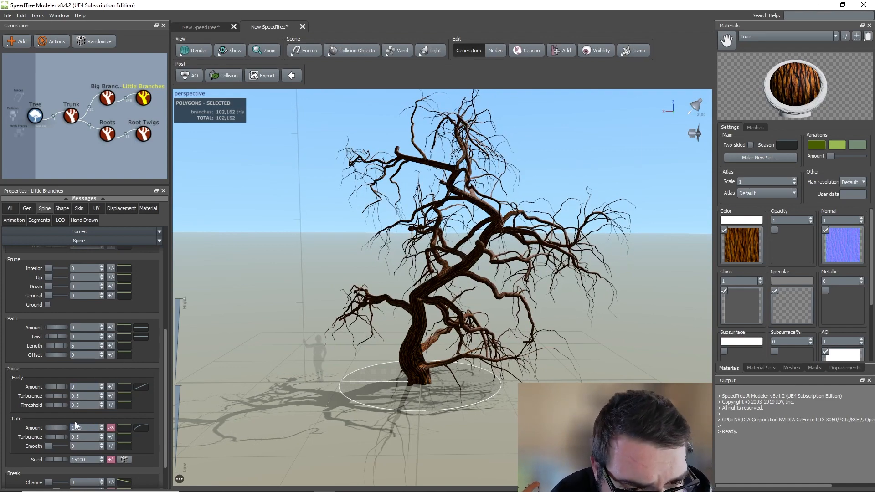
{"action": "left_click", "coordinate": [86, 426]}
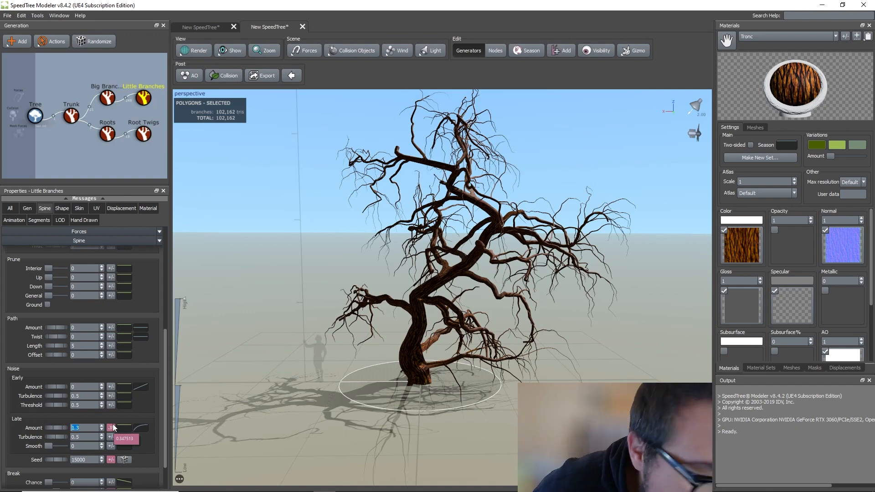
Show the tree as a wireframe to examine the polygon mesh of the trunk and branches.
{"action": "left_click", "coordinate": [62, 208]}
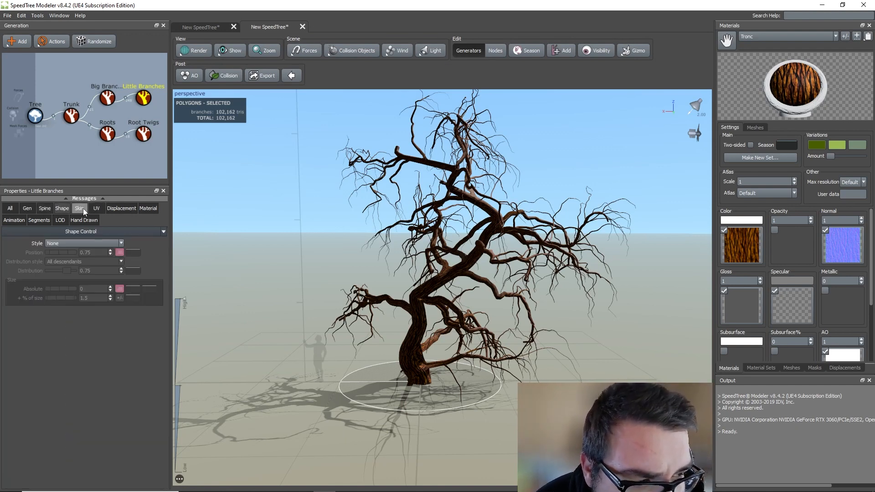
{"action": "left_click", "coordinate": [80, 208]}
{"action": "scroll", "coordinate": [489, 289], "scroll_direction": "down", "scroll_amount": 3}
{"action": "scroll", "coordinate": [490, 292], "scroll_direction": "up", "scroll_amount": 8}
{"action": "scroll", "coordinate": [490, 291], "scroll_direction": "up", "scroll_amount": 3}
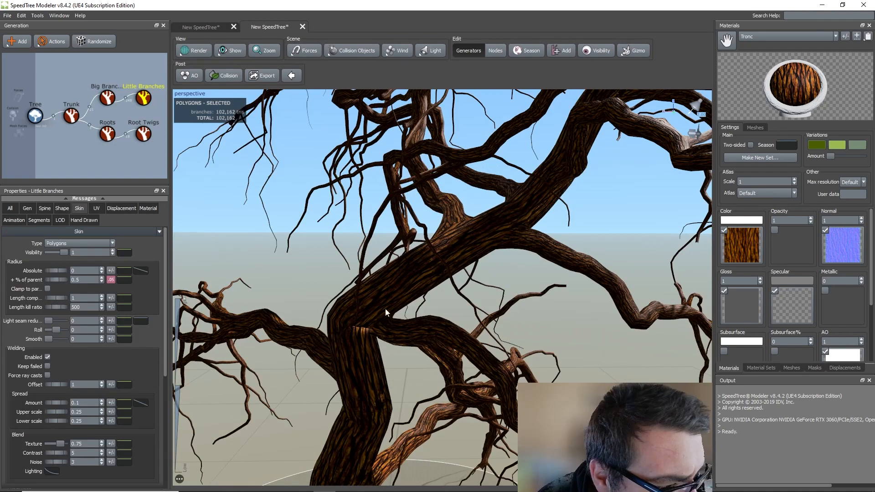
{"action": "left_click", "coordinate": [195, 77]}
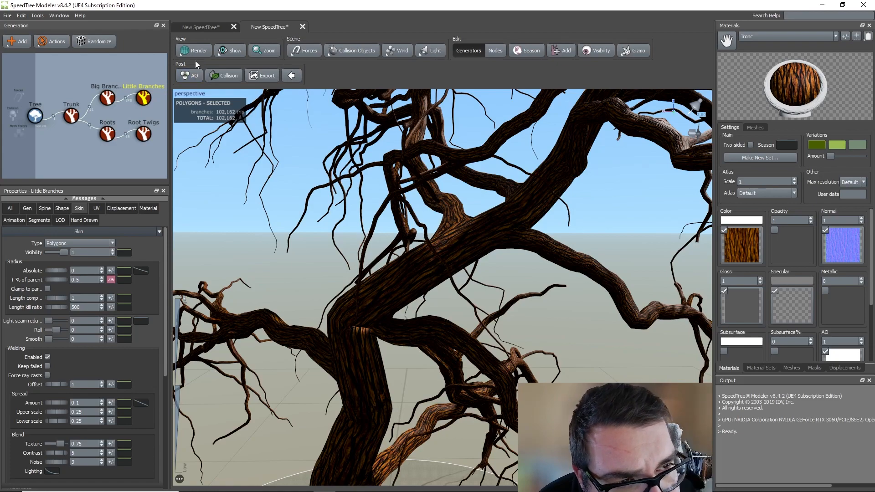
{"action": "left_click", "coordinate": [195, 52]}
{"action": "left_click", "coordinate": [219, 67]}
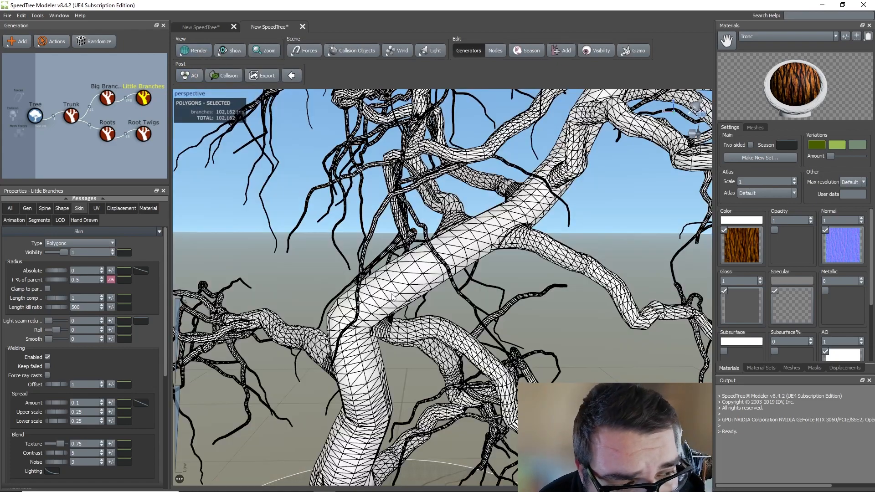
{"action": "scroll", "coordinate": [391, 296], "scroll_direction": "down", "scroll_amount": 6}
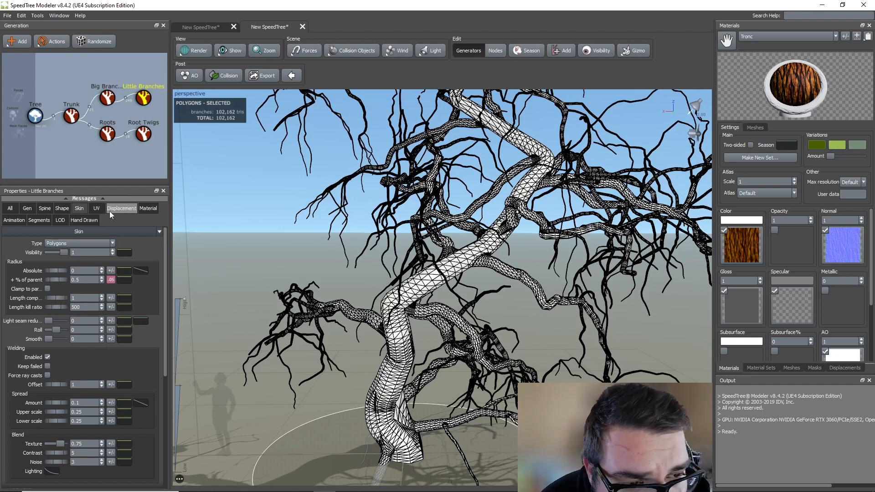
Lower the Absolute length segments of the Little Branches to 0.
{"action": "left_click", "coordinate": [33, 224]}
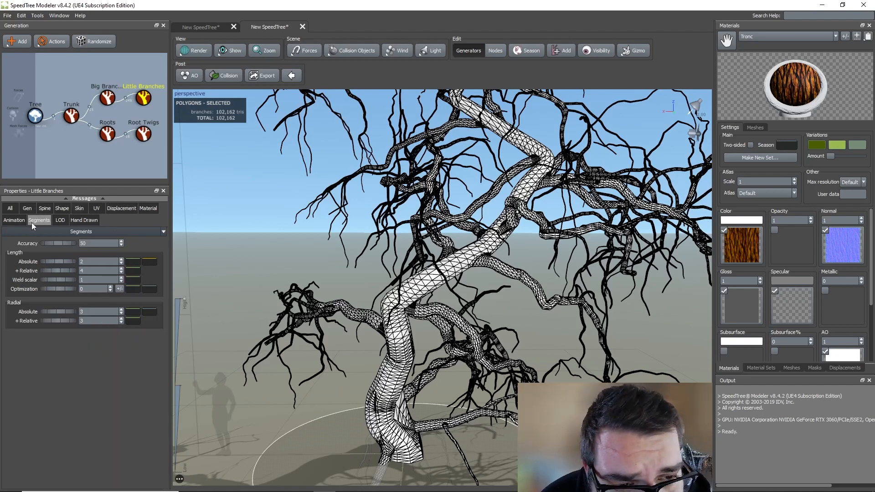
{"action": "left_click_drag", "start_coordinate": [56, 262], "coordinate": [28, 265]}
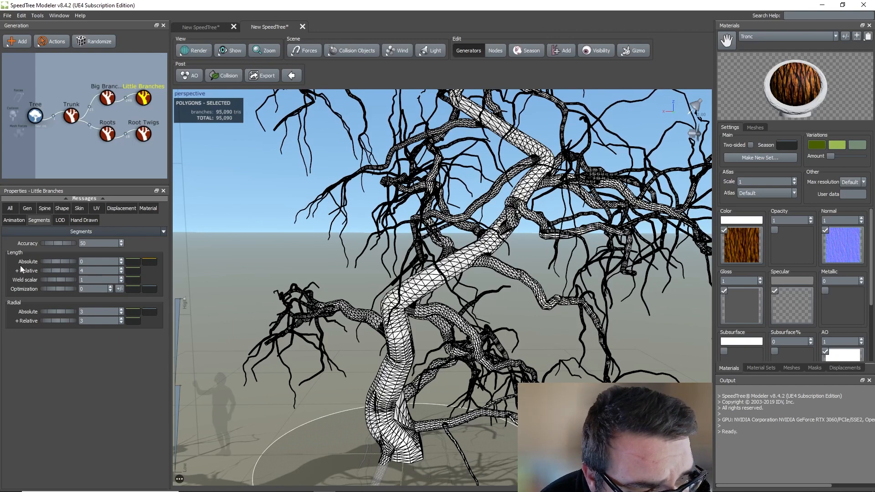
{"action": "scroll", "coordinate": [302, 295], "scroll_direction": "down", "scroll_amount": 5}
{"action": "scroll", "coordinate": [303, 296], "scroll_direction": "up", "scroll_amount": 10}
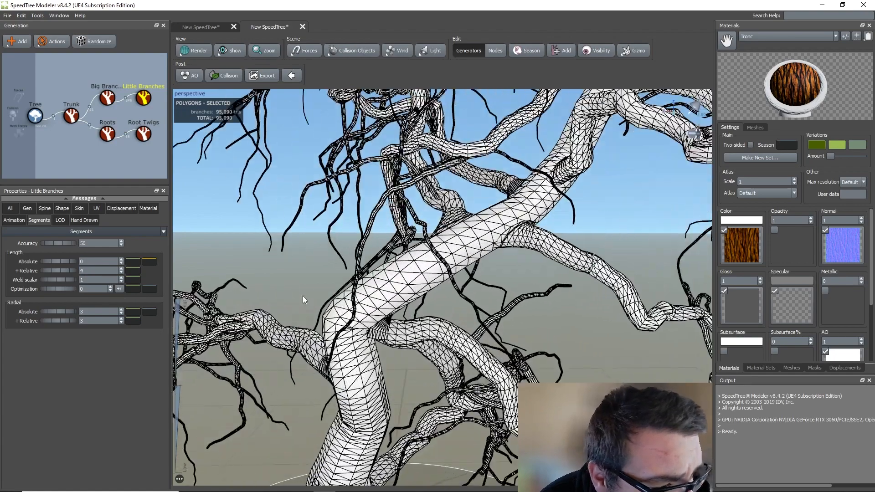
{"action": "scroll", "coordinate": [304, 299], "scroll_direction": "up", "scroll_amount": 2}
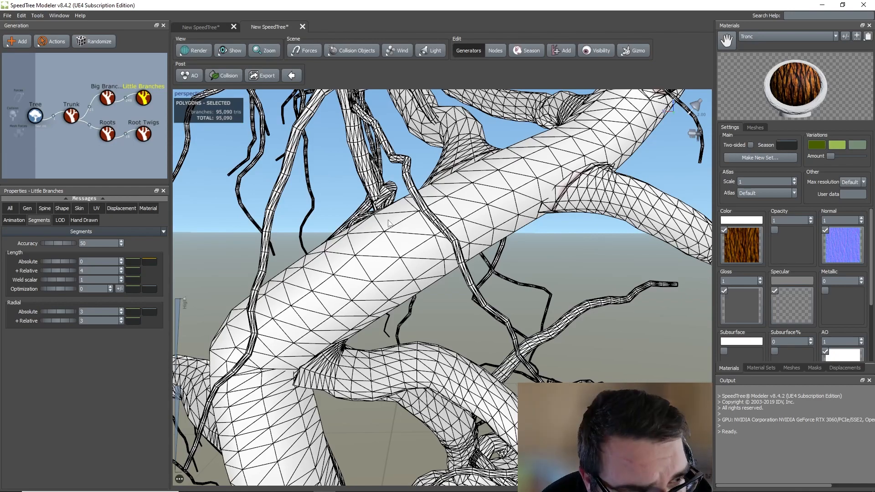
Set the Absolute length segments of the Trunk to 125.
{"action": "left_click", "coordinate": [69, 119]}
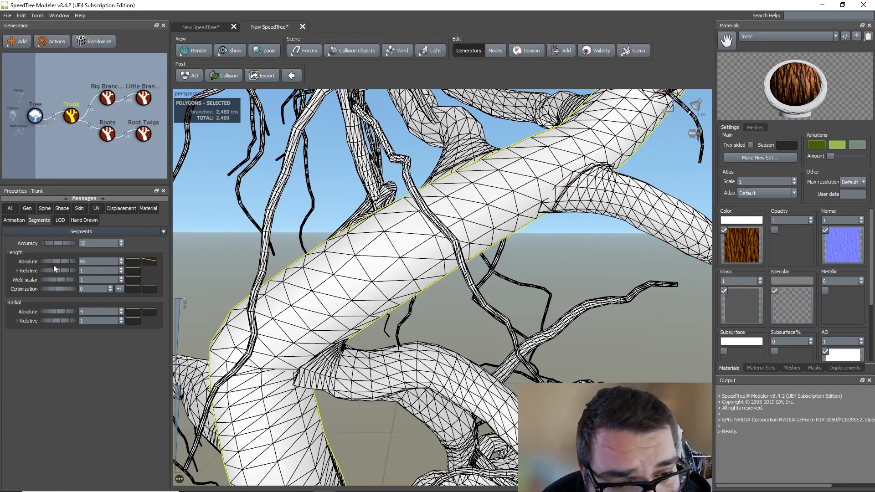
{"action": "mouse_move", "coordinate": [53, 263]}
{"action": "left_mouse_down"}
{"action": "mouse_move", "coordinate": [230, 263]}
{"action": "mouse_move", "coordinate": [43, 261]}
{"action": "left_mouse_up"}
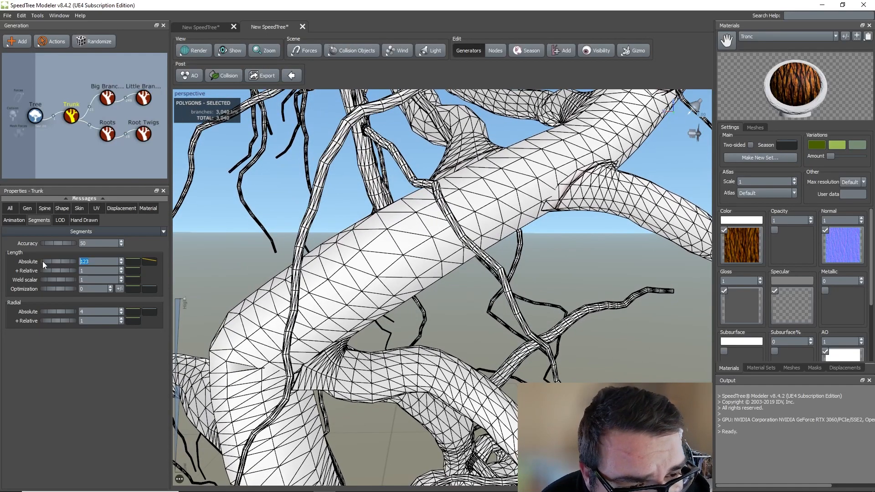
{"action": "type", "text": "125"}
{"action": "key", "text": "Return"}
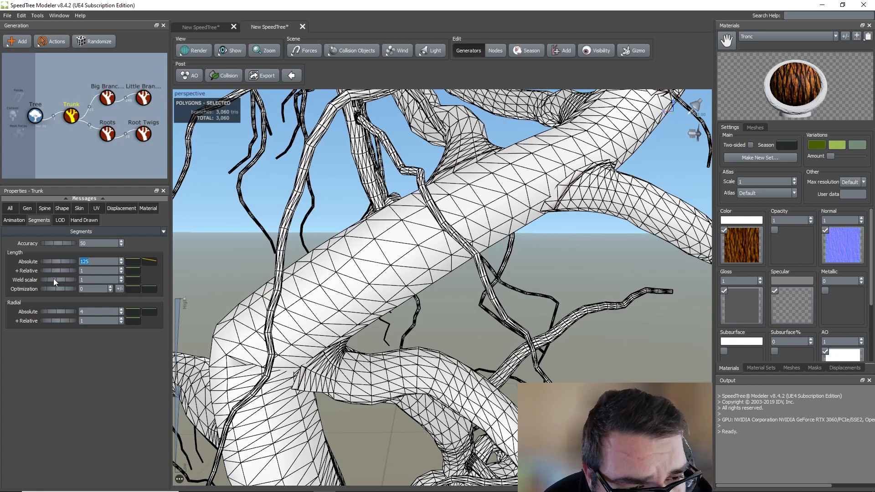
Enable welding in the Trunk's skin settings.
{"action": "left_click", "coordinate": [83, 209]}
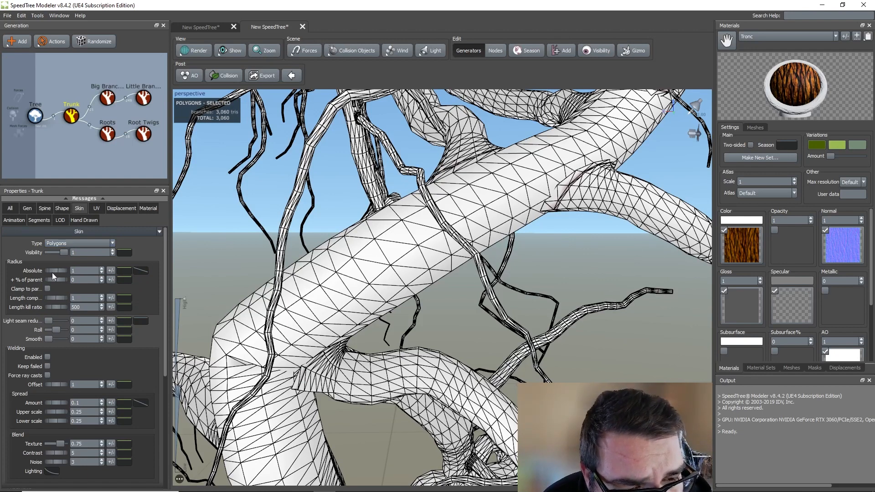
{"action": "left_click", "coordinate": [48, 357]}
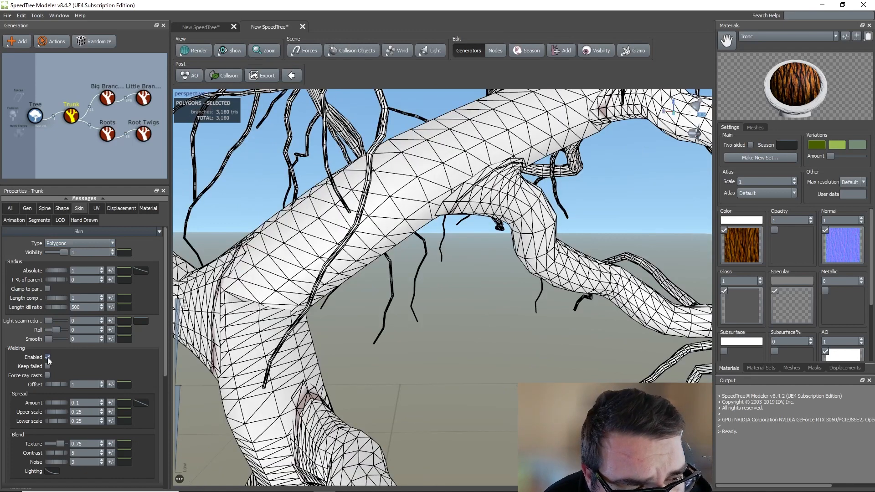
Disable welding in the Trunk's skin settings and set its segment Accuracy to 507.
{"action": "left_click", "coordinate": [48, 357]}
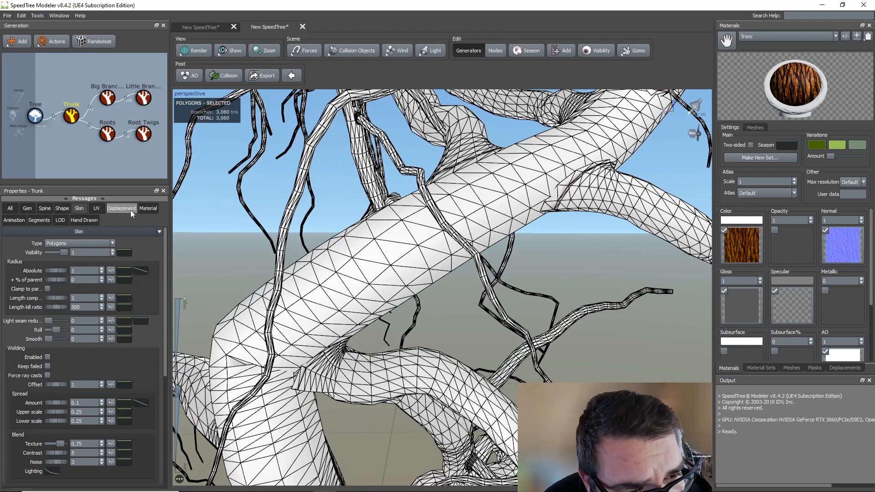
{"action": "left_click", "coordinate": [44, 223]}
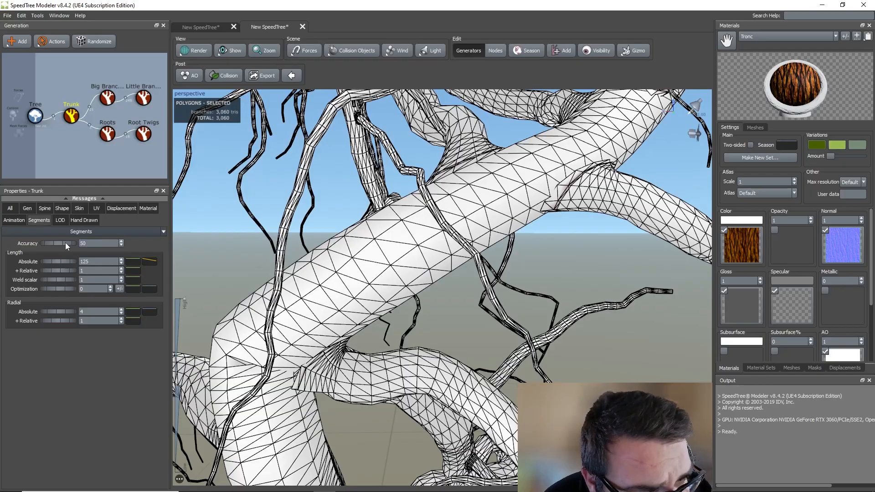
{"action": "left_click_drag", "start_coordinate": [64, 242], "coordinate": [403, 262]}
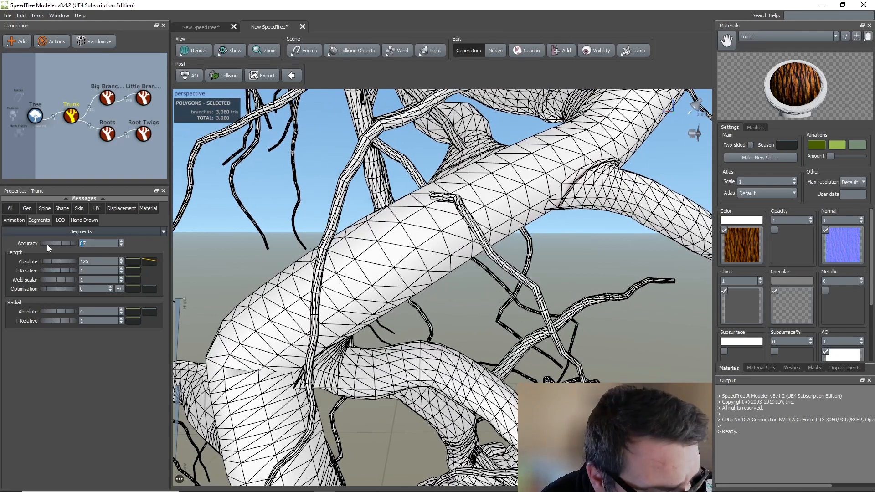
{"action": "type", "text": "507"}
{"action": "key", "text": "Return"}
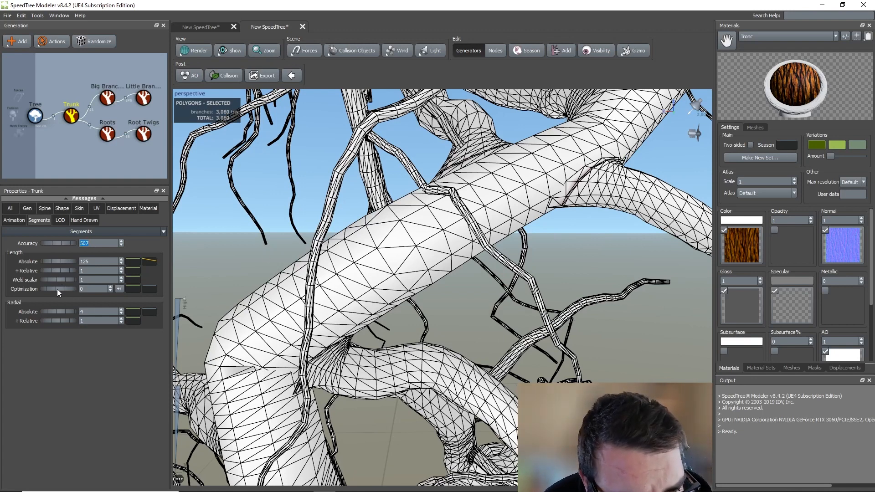
Set the Trunk's Absolute radial segments to 15 and its Absolute length segments to 130.
{"action": "mouse_move", "coordinate": [56, 289]}
{"action": "left_mouse_down"}
{"action": "mouse_move", "coordinate": [121, 288]}
{"action": "mouse_move", "coordinate": [48, 292]}
{"action": "left_mouse_up"}
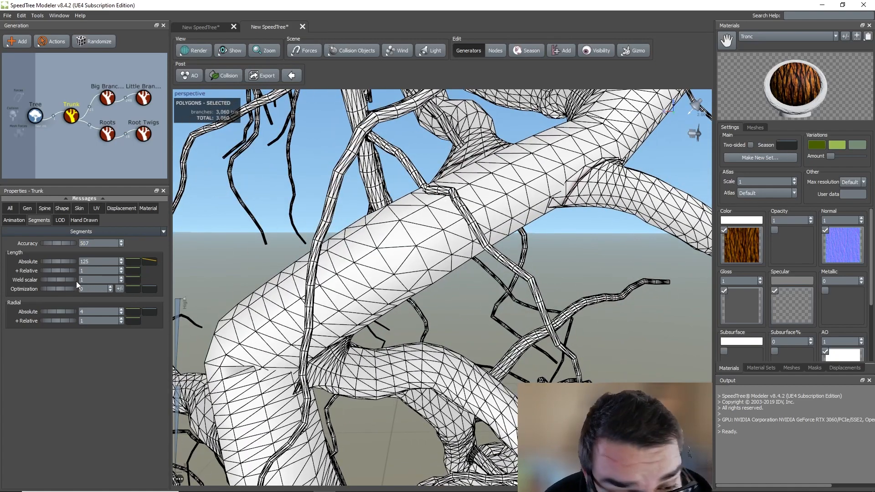
{"action": "left_click_drag", "start_coordinate": [51, 311], "coordinate": [140, 310]}
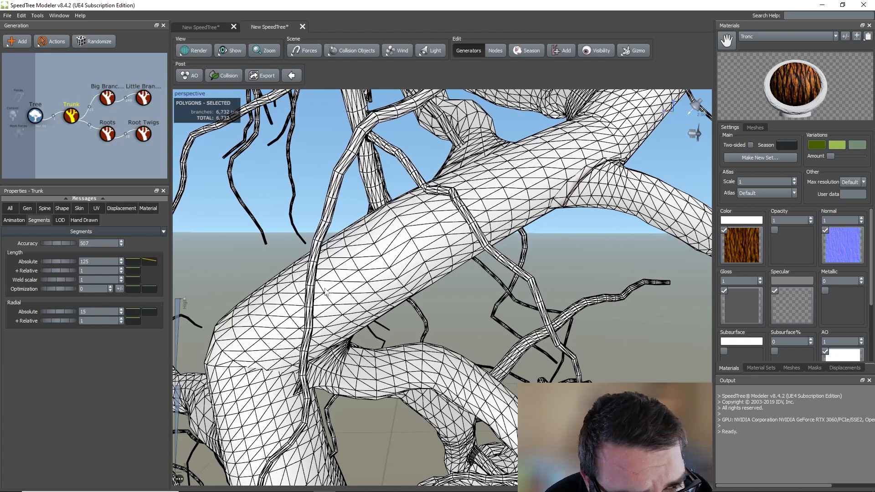
{"action": "double_click", "coordinate": [87, 261]}
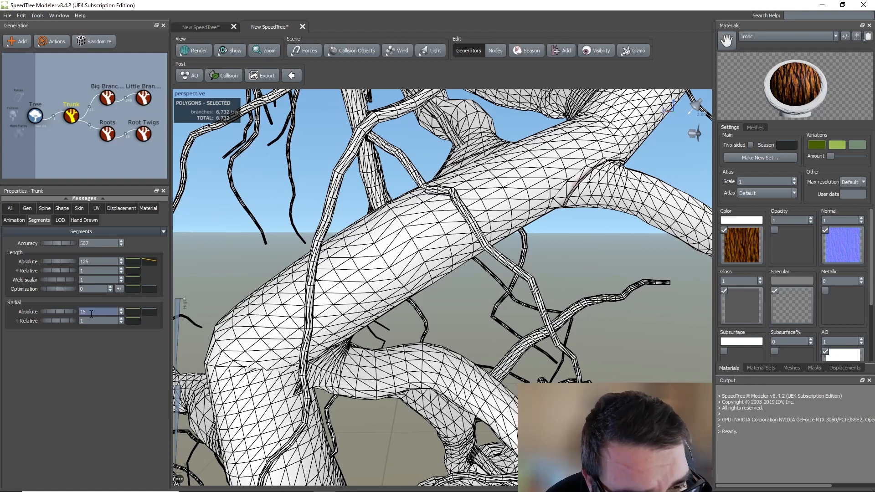
{"action": "left_click_drag", "start_coordinate": [58, 259], "coordinate": [100, 255]}
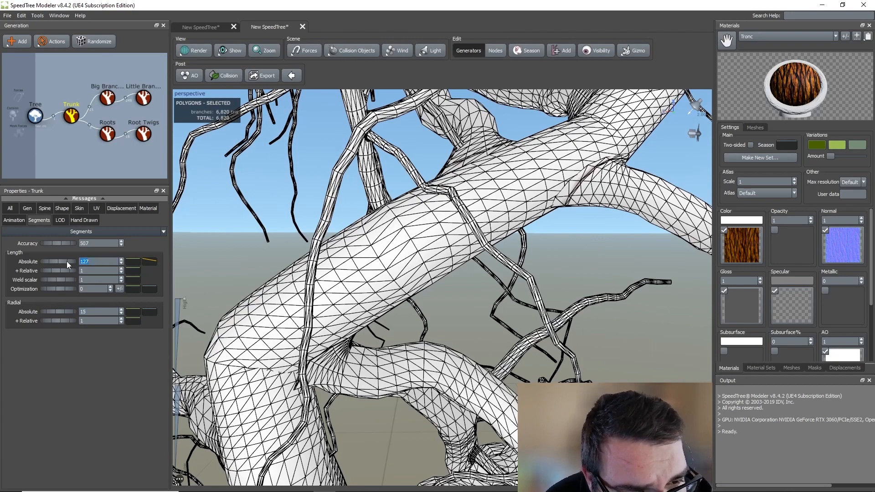
{"action": "key", "text": "Return"}
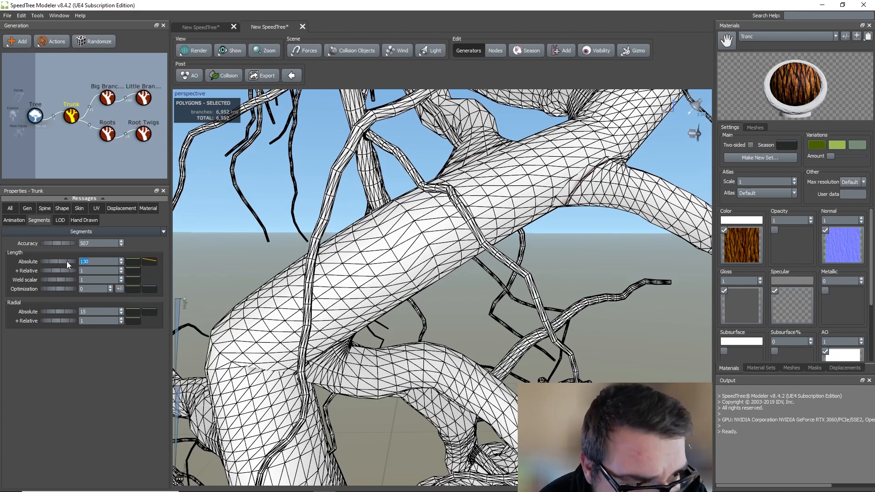
Set the late noise Amount of the Trunk's spine to 4.
{"action": "scroll", "coordinate": [392, 258], "scroll_direction": "down", "scroll_amount": 4}
{"action": "scroll", "coordinate": [391, 258], "scroll_direction": "down", "scroll_amount": 5}
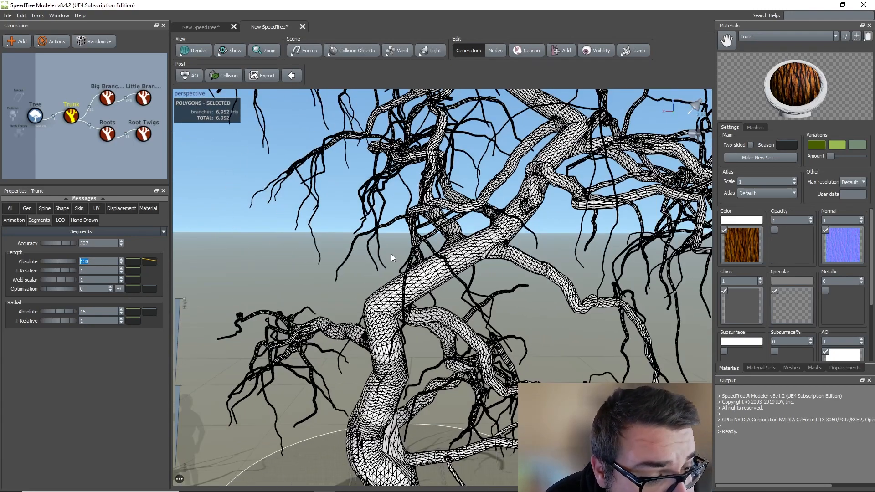
{"action": "left_click_drag", "start_coordinate": [364, 270], "coordinate": [327, 256]}
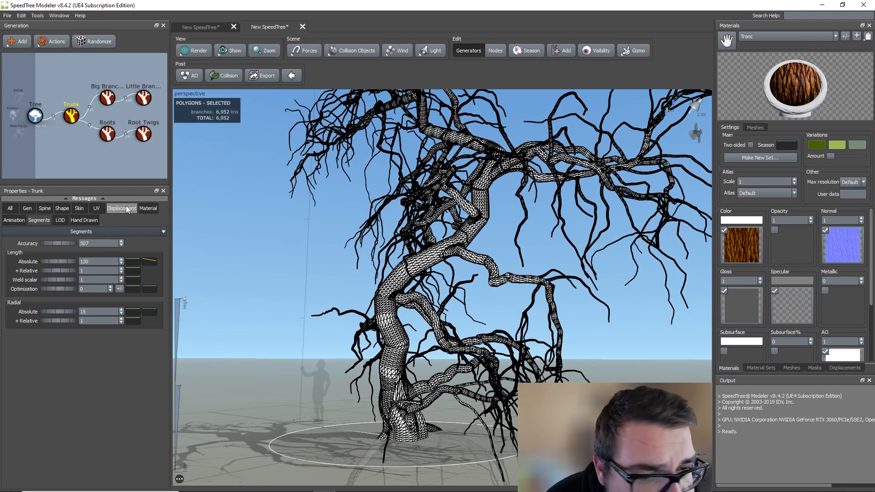
{"action": "left_click", "coordinate": [28, 210]}
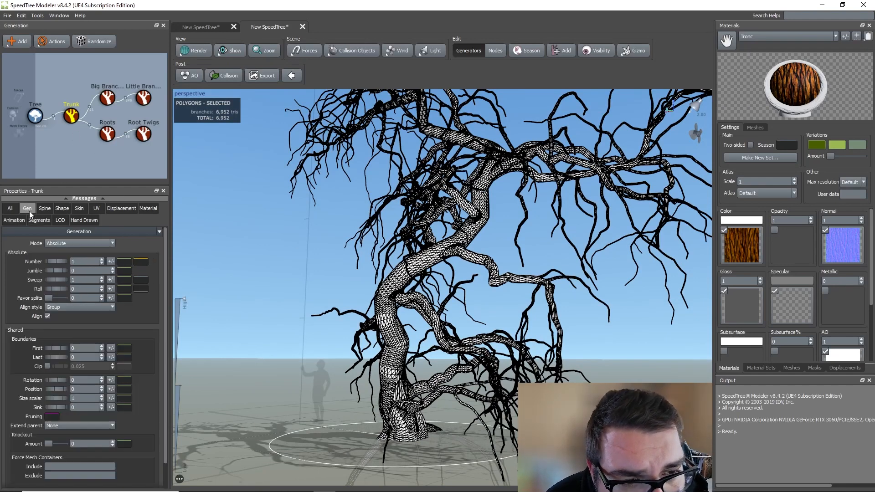
{"action": "left_click", "coordinate": [46, 209]}
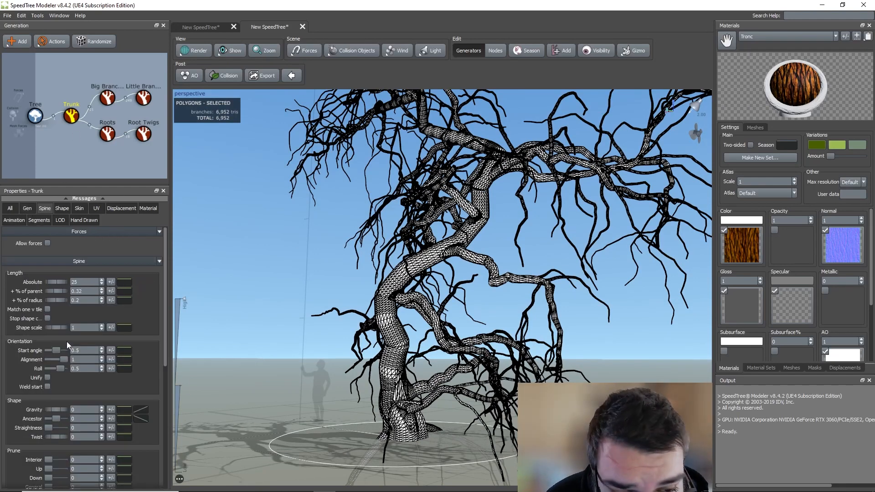
{"action": "scroll", "coordinate": [67, 346], "scroll_direction": "down", "scroll_amount": 2}
{"action": "scroll", "coordinate": [67, 351], "scroll_direction": "down", "scroll_amount": 2}
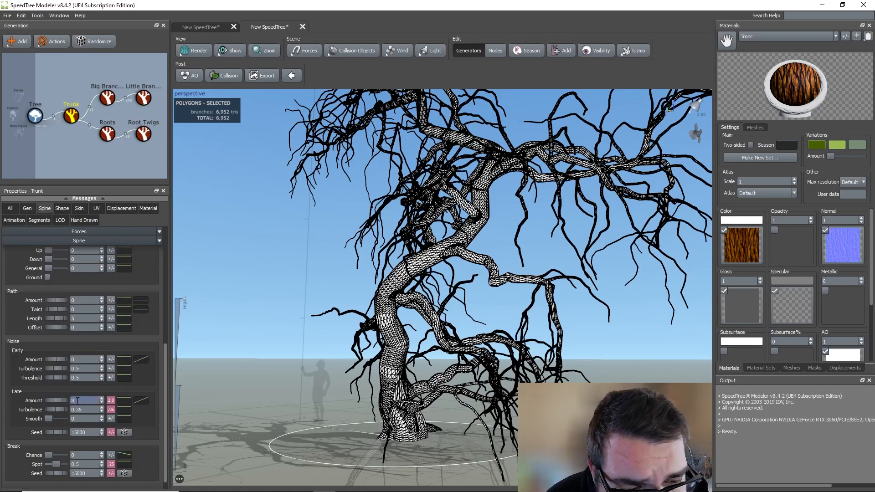
{"action": "left_click_drag", "start_coordinate": [78, 401], "coordinate": [48, 401]}
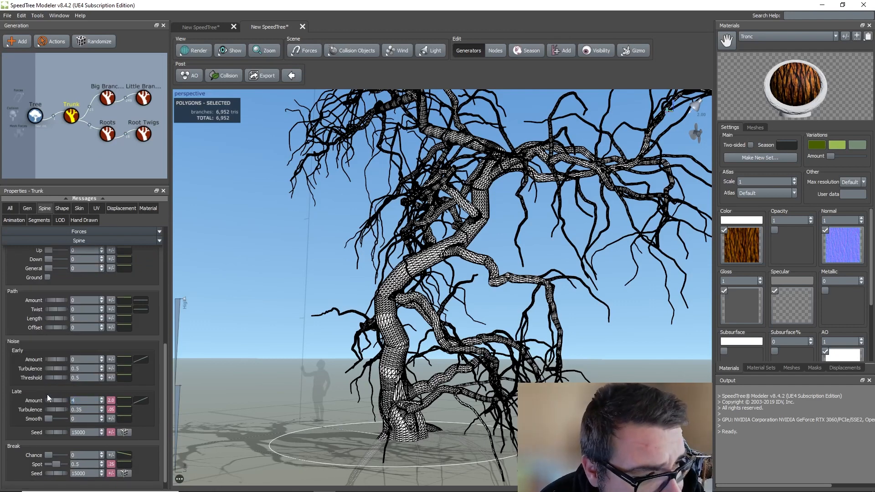
{"action": "type", "text": "4"}
{"action": "key", "text": "Return"}
Switch the viewport from the wireframe display to Standard rendering to inspect the Trunk's bark and displacement up close.
{"action": "left_click_drag", "start_coordinate": [367, 300], "coordinate": [394, 298]}
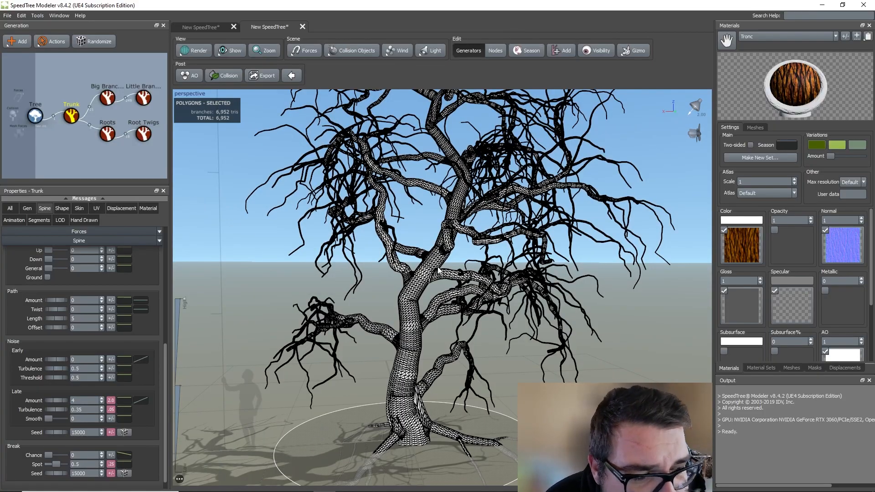
{"action": "left_click_drag", "start_coordinate": [441, 270], "coordinate": [250, 176]}
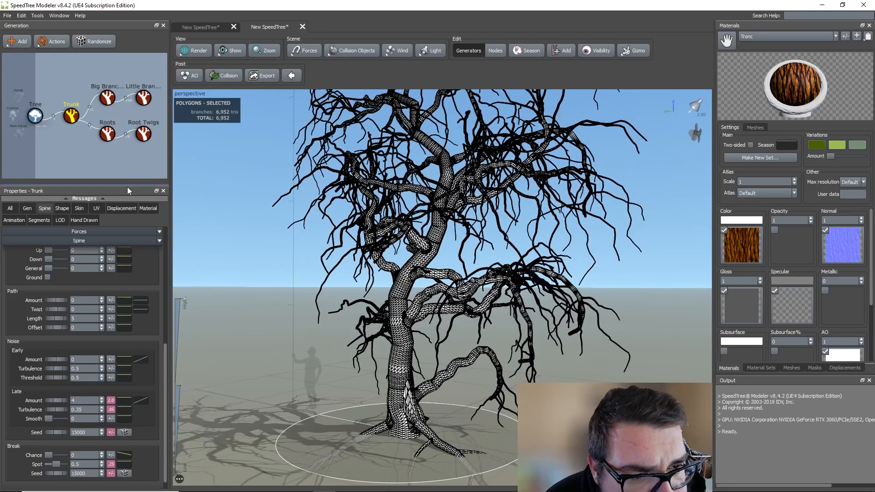
{"action": "left_click", "coordinate": [121, 209]}
{"action": "left_click", "coordinate": [195, 51]}
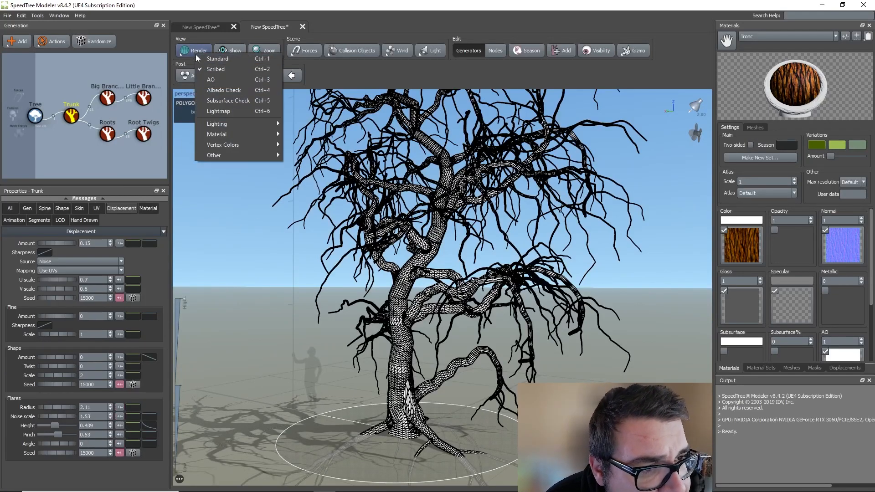
{"action": "left_click", "coordinate": [207, 60]}
{"action": "scroll", "coordinate": [413, 253], "scroll_direction": "up", "scroll_amount": 8}
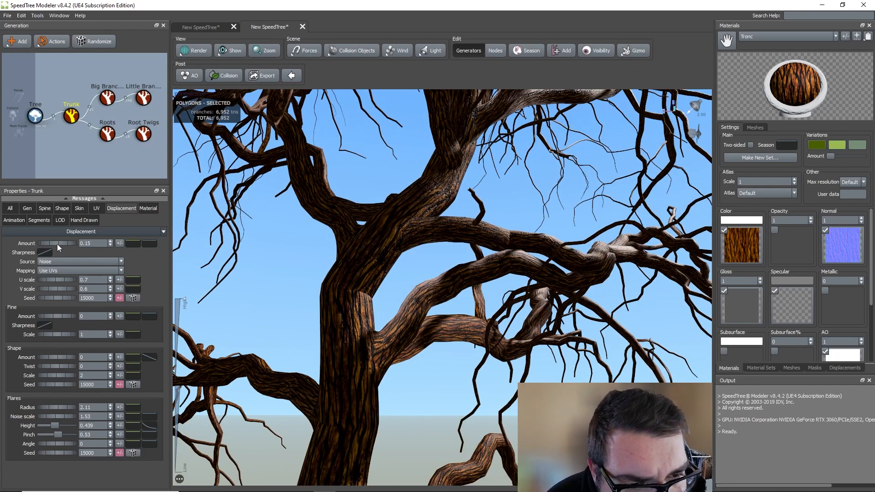
Set the Trunk's displacement Amount, U scale and V scale each to 0.3.
{"action": "left_click_drag", "start_coordinate": [59, 244], "coordinate": [93, 247]}
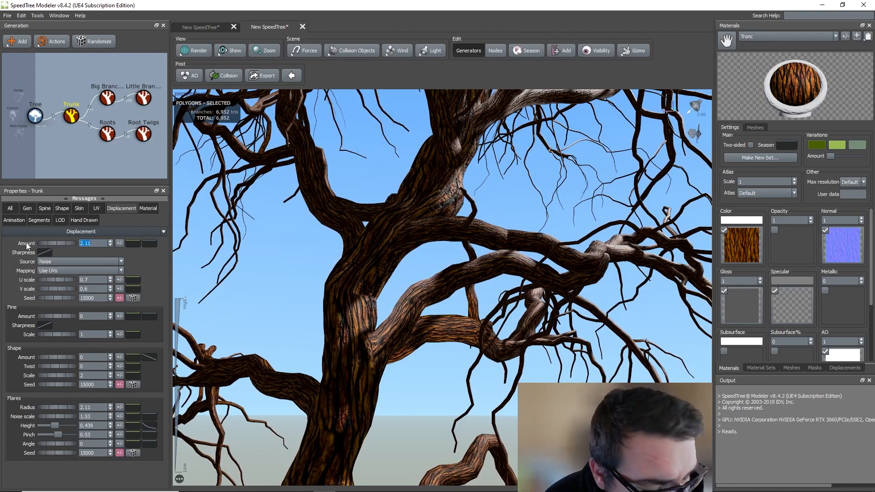
{"action": "type", "text": "0.3"}
{"action": "key", "text": "Return"}
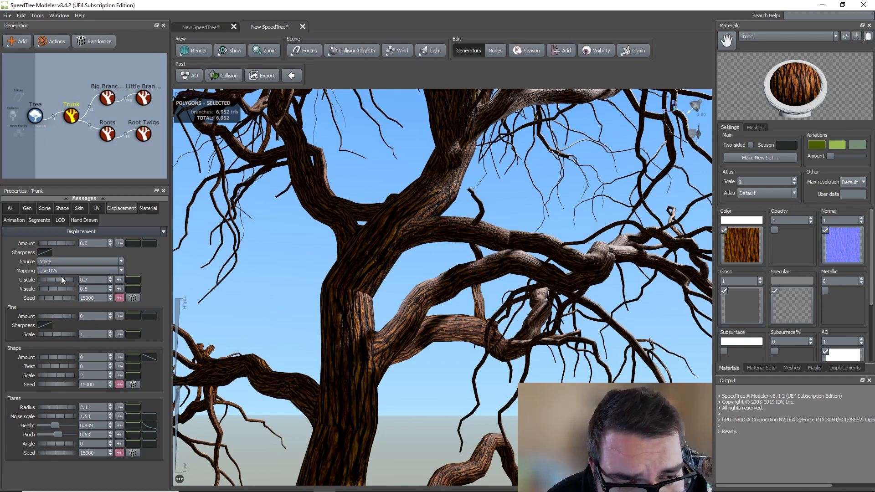
{"action": "left_click_drag", "start_coordinate": [96, 278], "coordinate": [58, 284]}
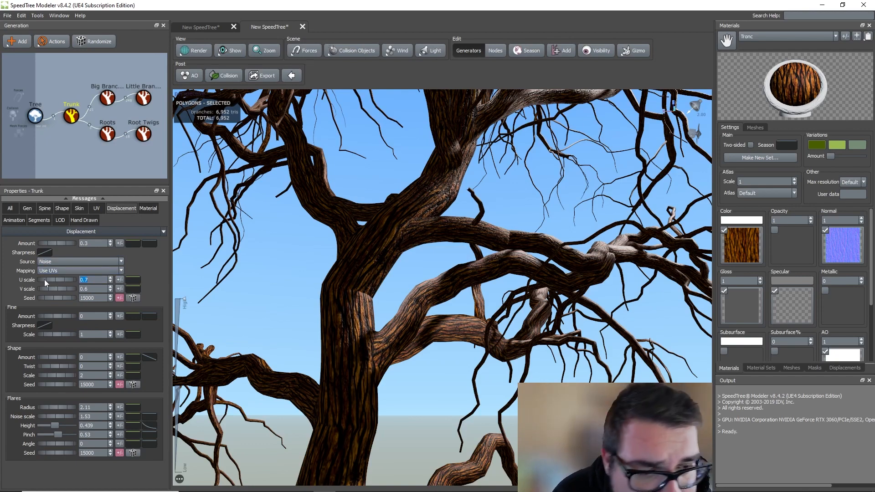
{"action": "type", "text": "0"}
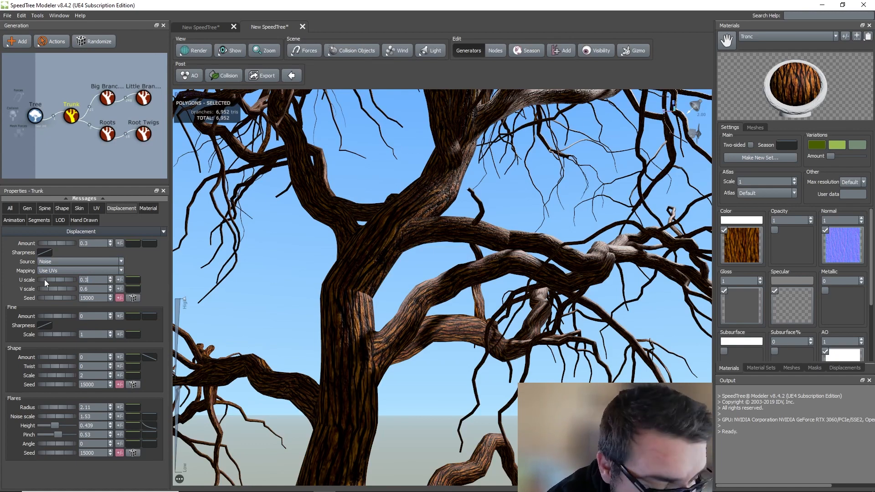
{"action": "key", "text": "Return"}
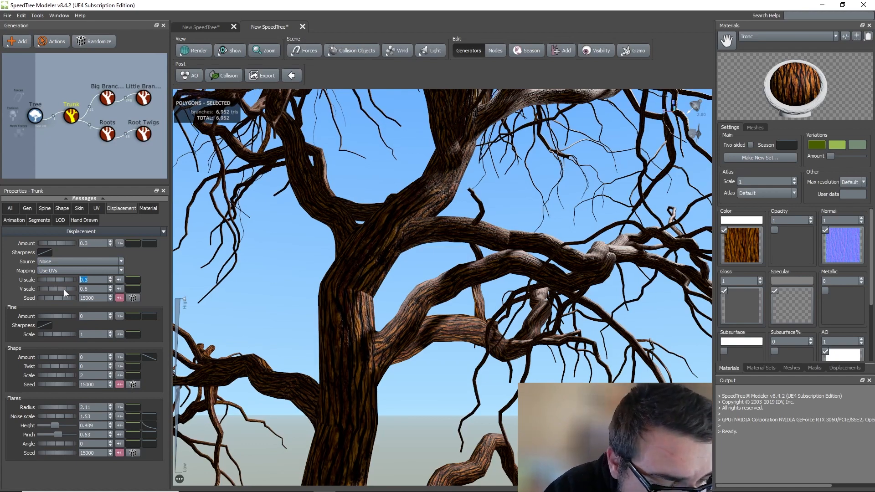
{"action": "type", "text": "0.3"}
{"action": "key", "text": "Return"}
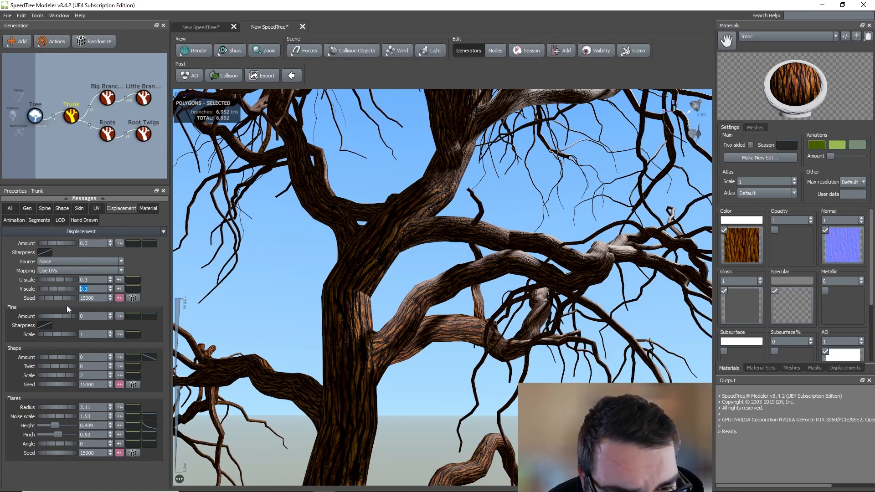
Set the Trunk's fine displacement Amount to 0.43 and Scale to 0.4, with the shape Twist reset to 0.
{"action": "left_click_drag", "start_coordinate": [57, 316], "coordinate": [21, 338]}
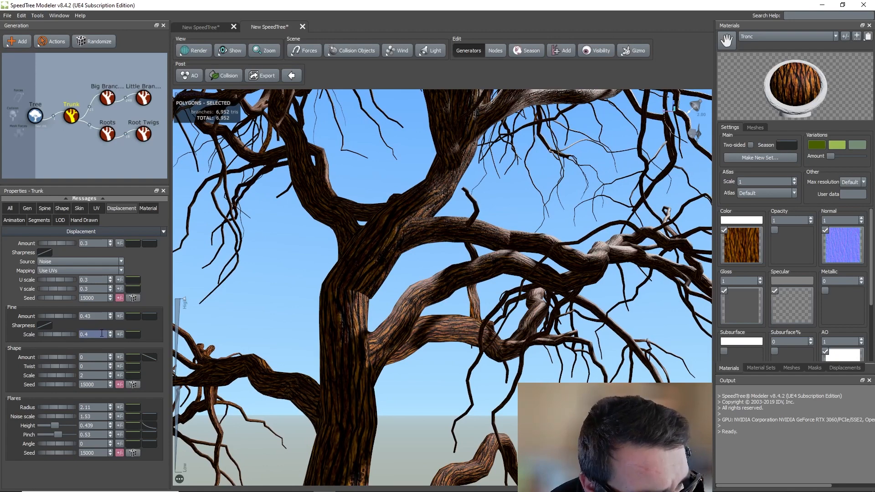
{"action": "mouse_move", "coordinate": [53, 356]}
{"action": "left_mouse_down"}
{"action": "mouse_move", "coordinate": [71, 357]}
{"action": "mouse_move", "coordinate": [51, 357]}
{"action": "left_mouse_up"}
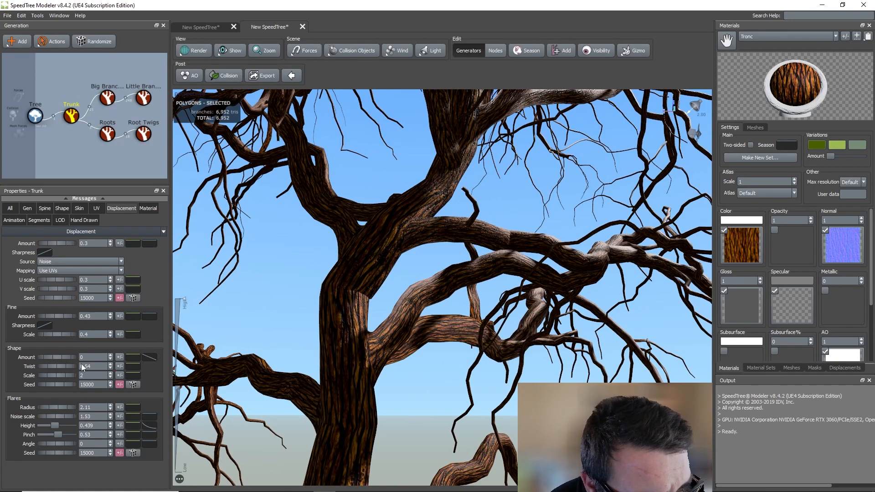
{"action": "left_click_drag", "start_coordinate": [81, 363], "coordinate": [9, 371]}
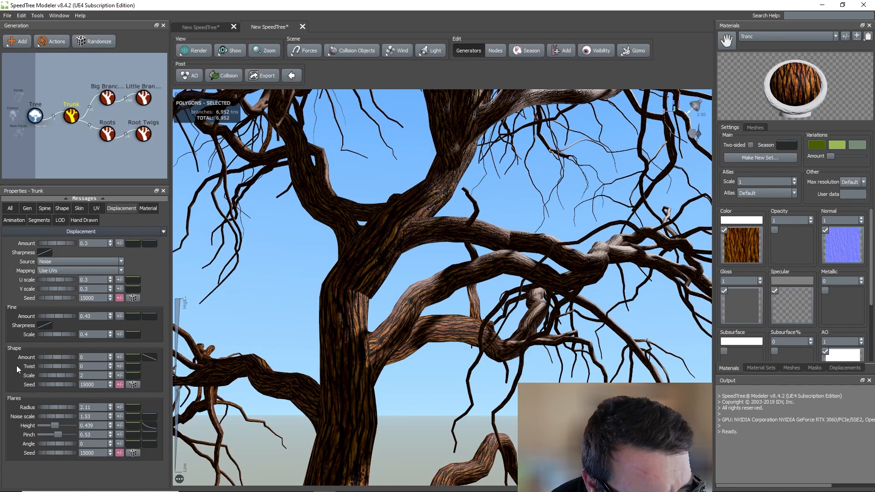
{"action": "scroll", "coordinate": [381, 381], "scroll_direction": "up", "scroll_amount": 5}
{"action": "scroll", "coordinate": [381, 382], "scroll_direction": "down", "scroll_amount": 8}
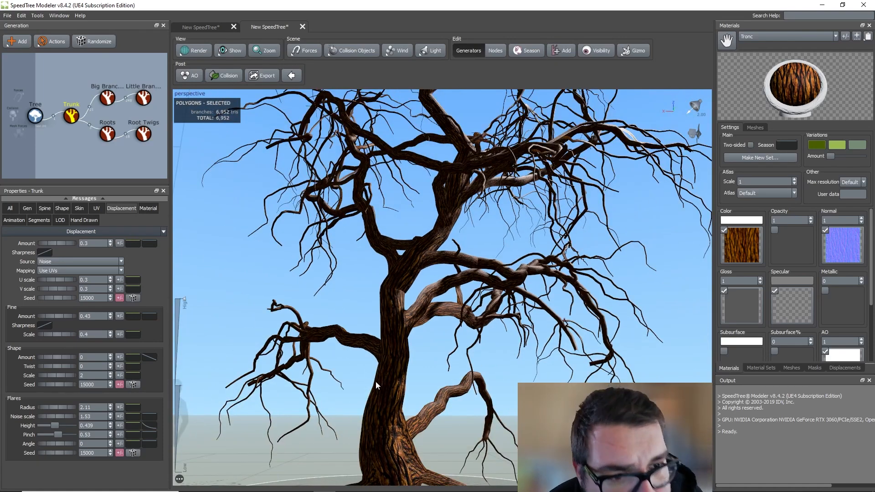
Try a Path Twist of 1.59 on the Trunk's spine, and undo it.
{"action": "left_click", "coordinate": [62, 208]}
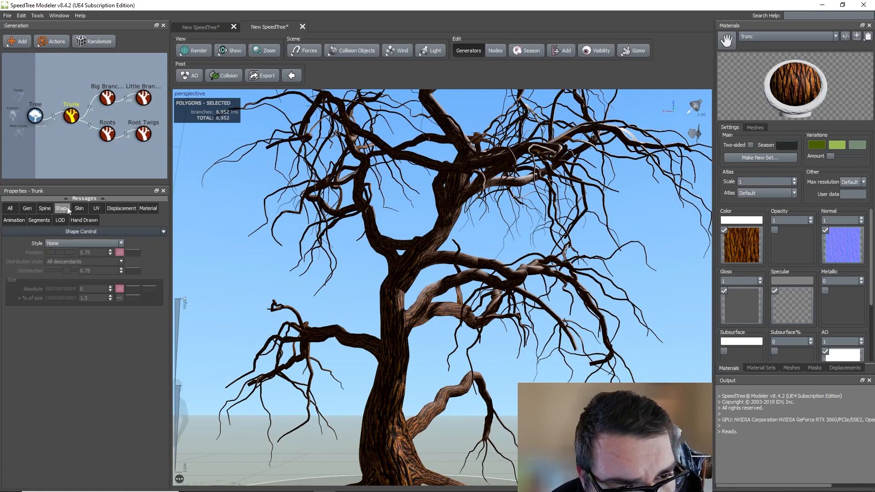
{"action": "left_click", "coordinate": [81, 211]}
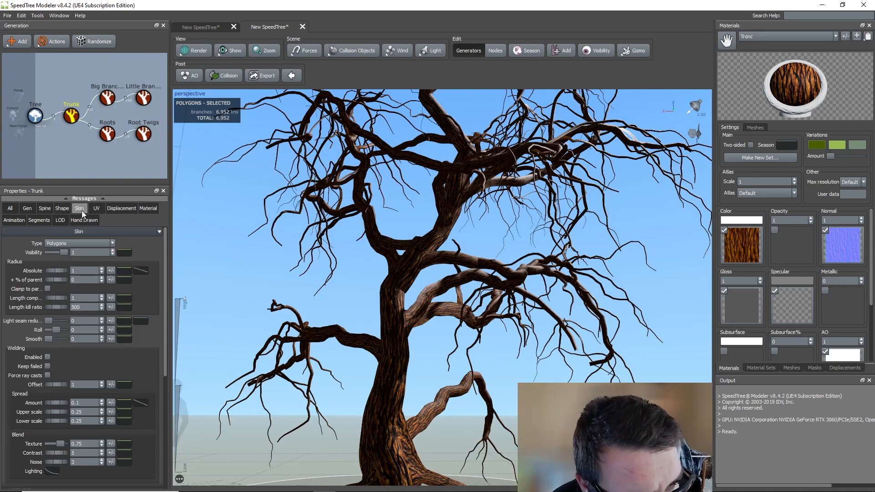
{"action": "left_click", "coordinate": [45, 208]}
{"action": "scroll", "coordinate": [76, 330], "scroll_direction": "down", "scroll_amount": 2}
{"action": "scroll", "coordinate": [76, 331], "scroll_direction": "down", "scroll_amount": 2}
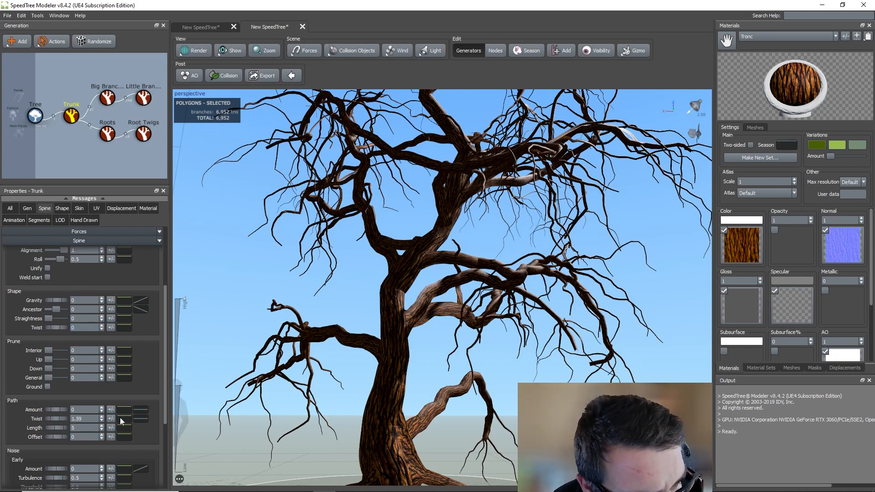
{"action": "key", "text": "ctrl+z"}
Lower the orientation Roll of the Trunk's spine to rearrange the branches.
{"action": "scroll", "coordinate": [55, 325], "scroll_direction": "up", "scroll_amount": 1}
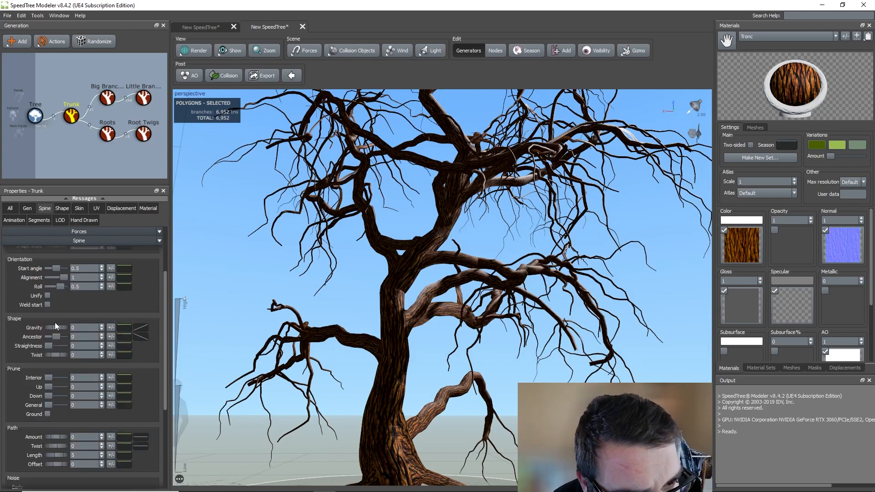
{"action": "scroll", "coordinate": [55, 325], "scroll_direction": "up", "scroll_amount": 1}
{"action": "mouse_move", "coordinate": [59, 313]}
{"action": "left_mouse_down"}
{"action": "mouse_move", "coordinate": [66, 315]}
{"action": "mouse_move", "coordinate": [45, 319]}
{"action": "mouse_move", "coordinate": [56, 318]}
{"action": "left_mouse_up"}
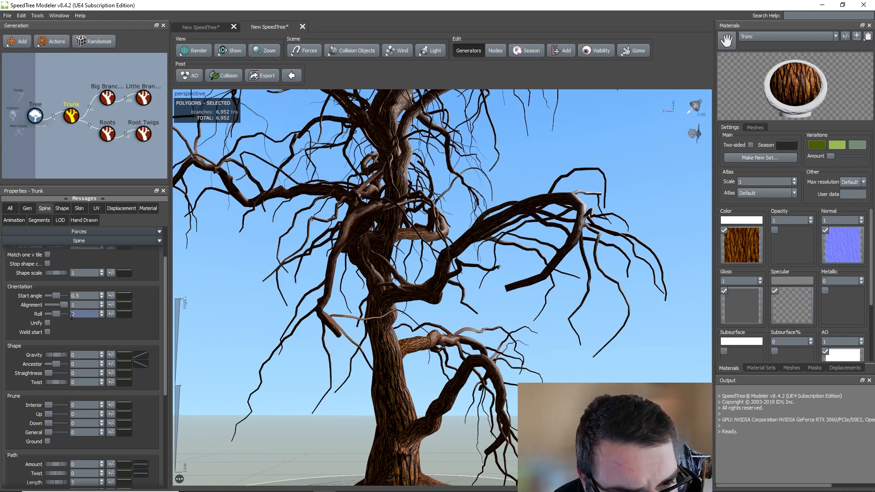
{"action": "scroll", "coordinate": [76, 340], "scroll_direction": "down", "scroll_amount": 4}
{"action": "scroll", "coordinate": [75, 341], "scroll_direction": "down", "scroll_amount": 2}
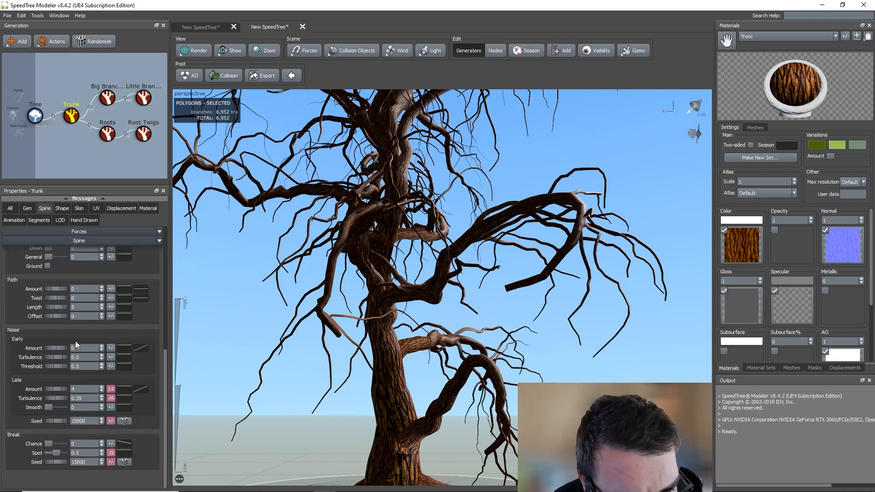
Try a Path Twist of 0.91 on the Trunk's spine, and reset it to 0.
{"action": "scroll", "coordinate": [75, 341], "scroll_direction": "up", "scroll_amount": 2}
{"action": "scroll", "coordinate": [75, 344], "scroll_direction": "up", "scroll_amount": 2}
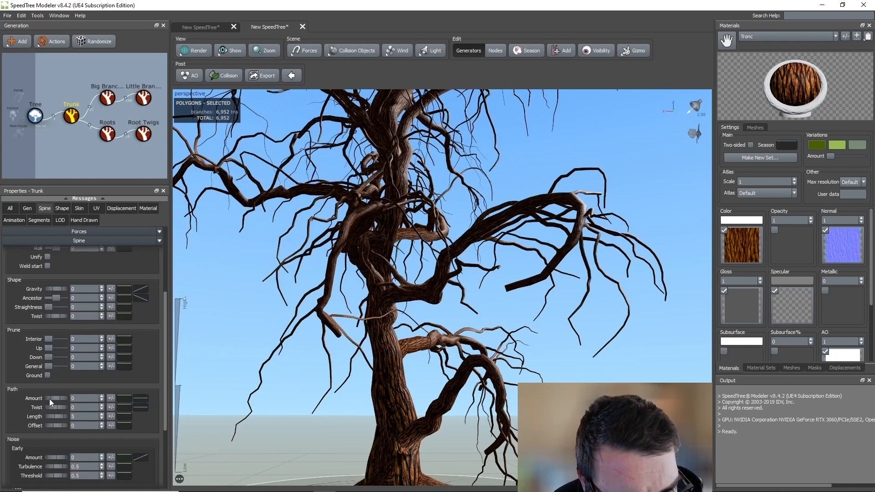
{"action": "left_click_drag", "start_coordinate": [89, 401], "coordinate": [7, 398]}
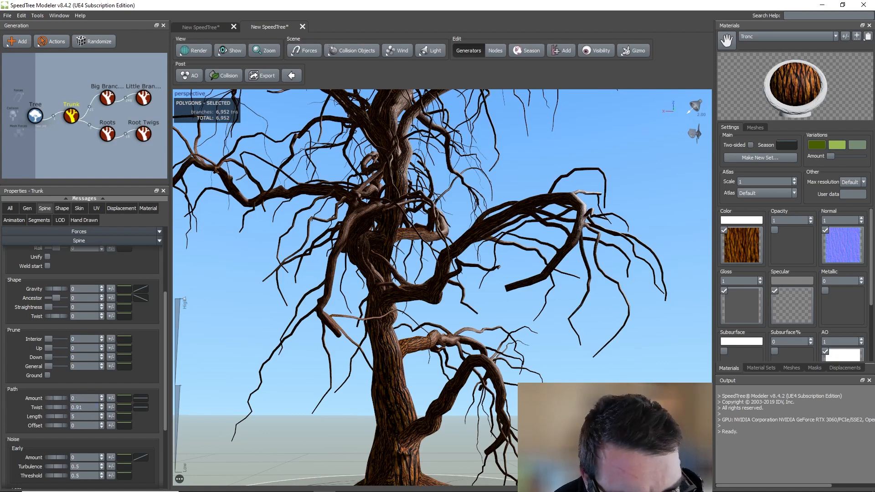
{"action": "left_click_drag", "start_coordinate": [58, 412], "coordinate": [28, 412]}
{"action": "scroll", "coordinate": [107, 361], "scroll_direction": "up", "scroll_amount": 2}
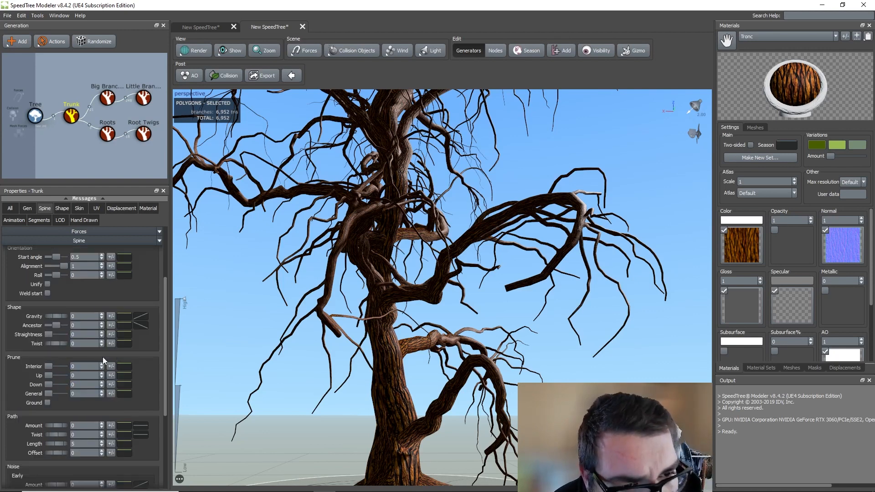
{"action": "scroll", "coordinate": [104, 361], "scroll_direction": "up", "scroll_amount": 1}
{"action": "scroll", "coordinate": [102, 357], "scroll_direction": "up", "scroll_amount": 2}
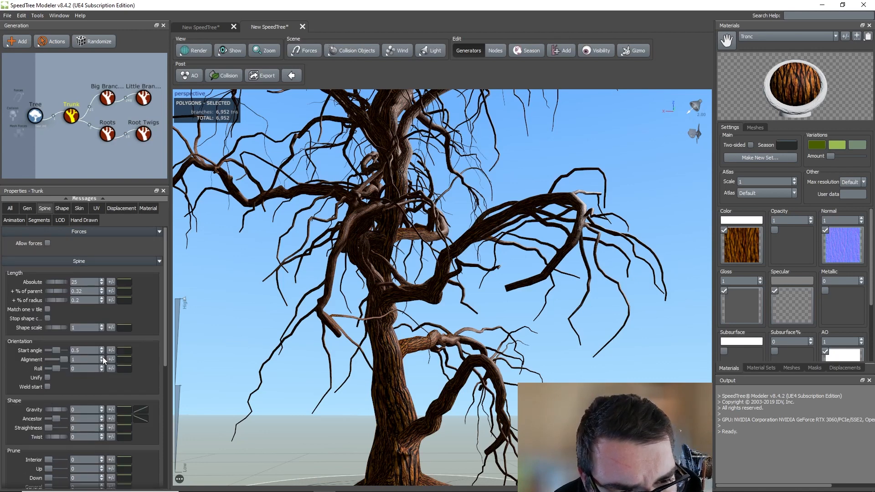
Try a generation Roll of 2.9 on the Trunk, and set it back to 0.
{"action": "left_click", "coordinate": [27, 209]}
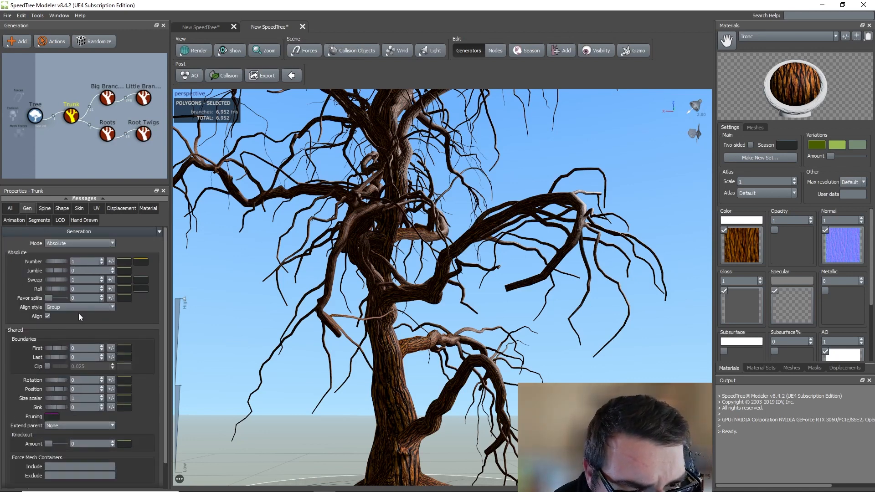
{"action": "scroll", "coordinate": [78, 313], "scroll_direction": "down", "scroll_amount": 1}
{"action": "scroll", "coordinate": [78, 313], "scroll_direction": "up", "scroll_amount": 1}
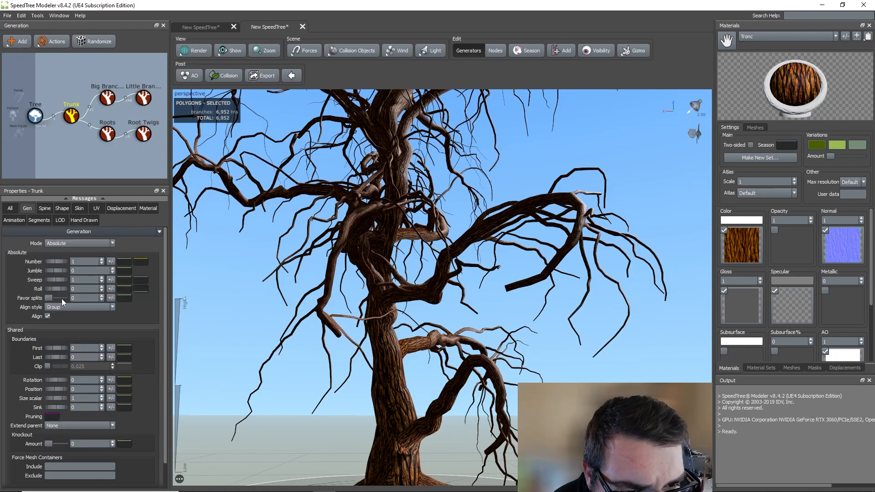
{"action": "left_click_drag", "start_coordinate": [53, 290], "coordinate": [185, 311]}
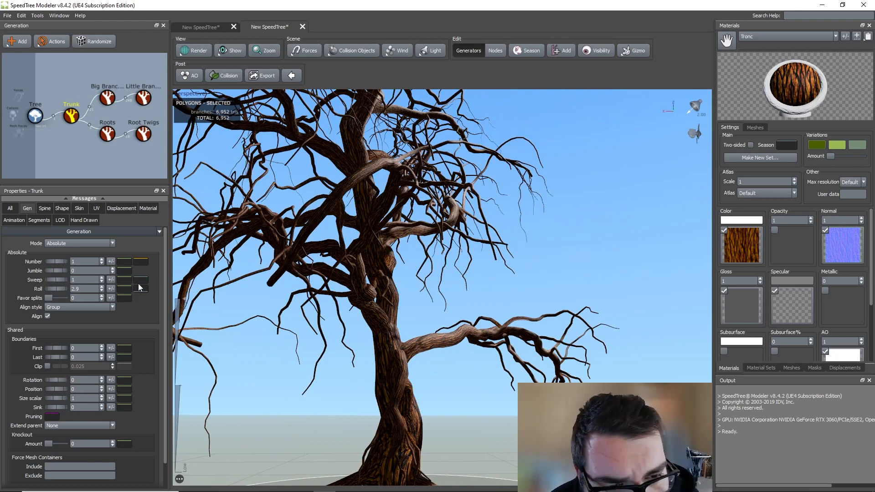
{"action": "left_click_drag", "start_coordinate": [81, 289], "coordinate": [39, 289]}
{"action": "type", "text": "0"}
{"action": "key", "text": "Return"}
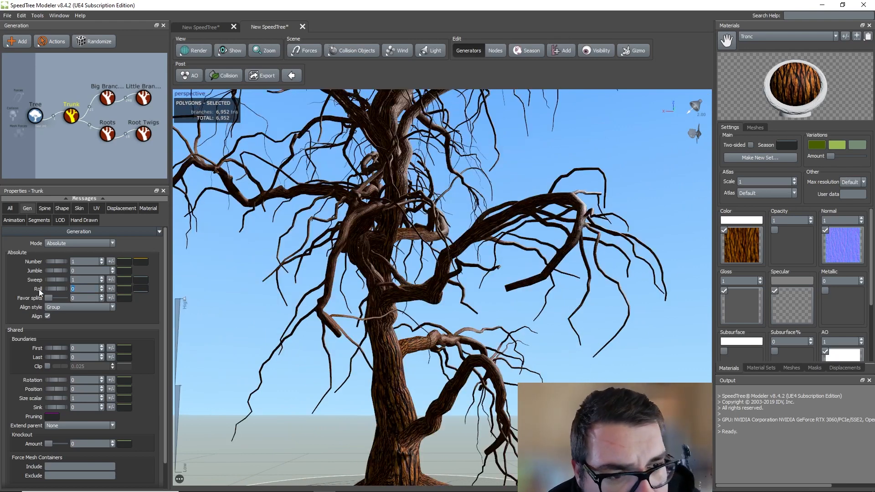
Set the Trunk's spine shape Twist to 0.2 with a variance of 0.1.
{"action": "left_click", "coordinate": [50, 209]}
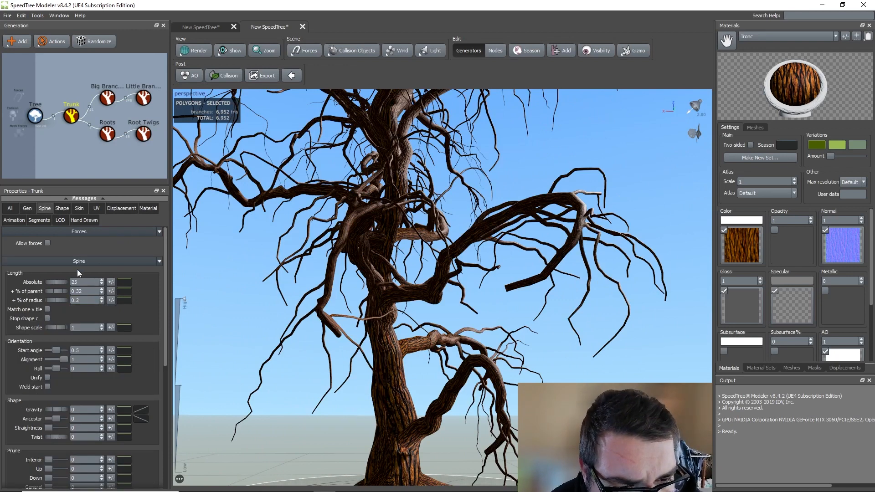
{"action": "scroll", "coordinate": [54, 365], "scroll_direction": "down", "scroll_amount": 2}
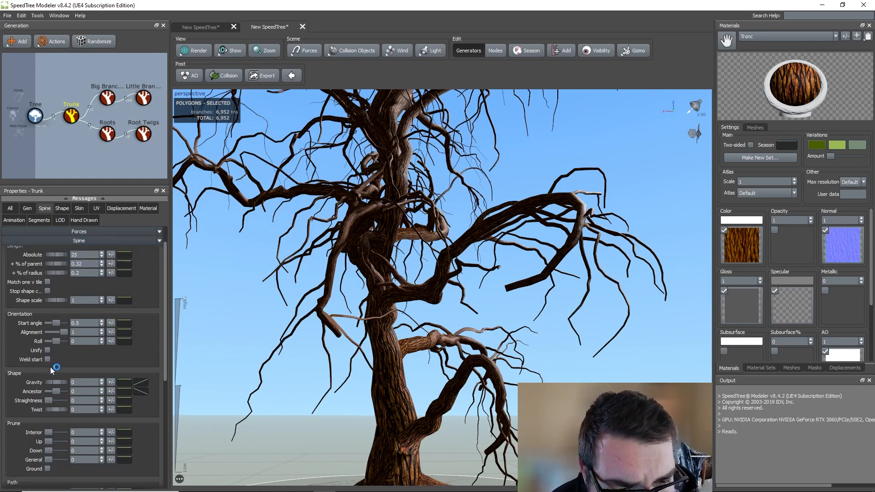
{"action": "mouse_move", "coordinate": [57, 408]}
{"action": "left_mouse_down"}
{"action": "mouse_move", "coordinate": [107, 409]}
{"action": "mouse_move", "coordinate": [72, 409]}
{"action": "left_mouse_up"}
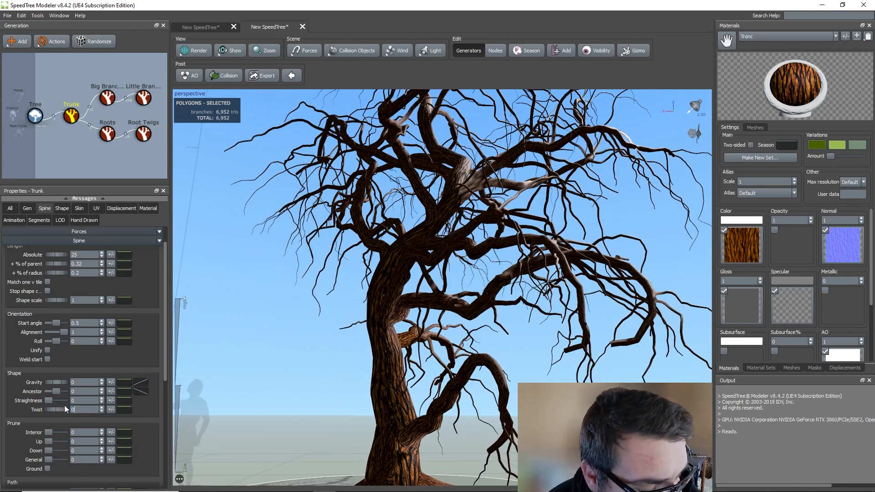
{"action": "type", "text": "0.2"}
{"action": "key", "text": "Return"}
{"action": "left_click", "coordinate": [113, 410]}
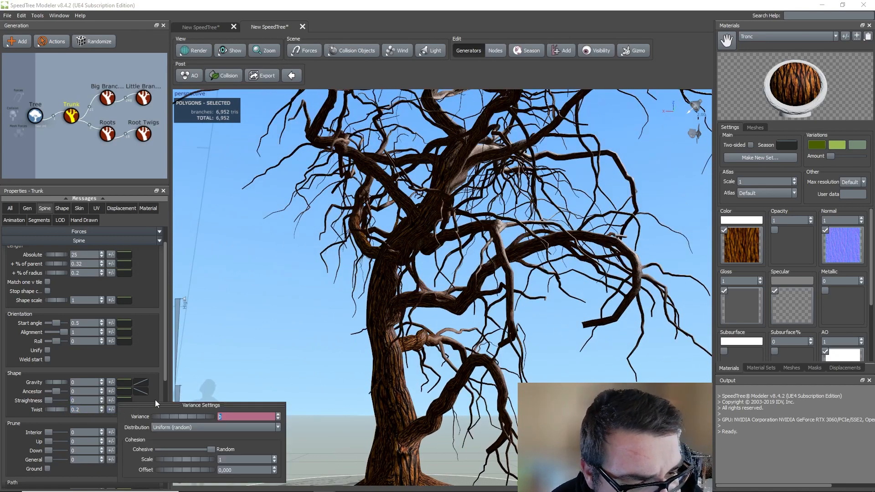
{"action": "type", "text": "0.1"}
{"action": "key", "text": "Return"}
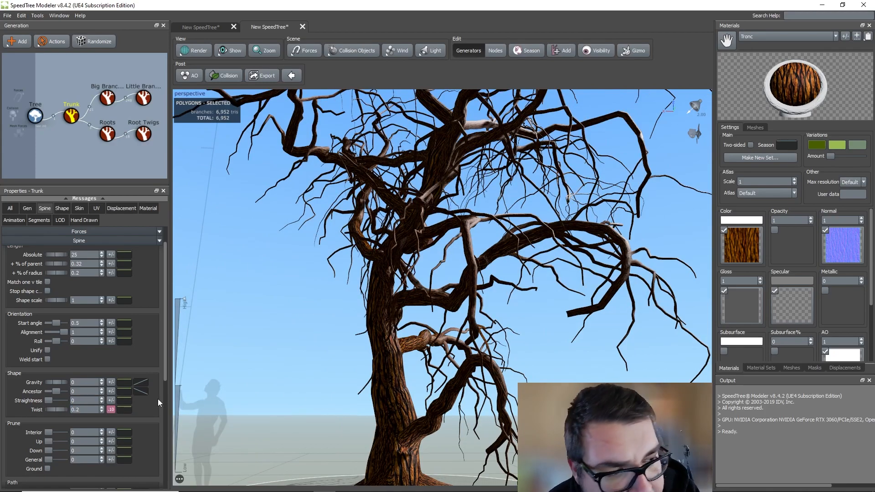
{"action": "scroll", "coordinate": [393, 380], "scroll_direction": "up", "scroll_amount": 5}
{"action": "scroll", "coordinate": [393, 382], "scroll_direction": "down", "scroll_amount": 6}
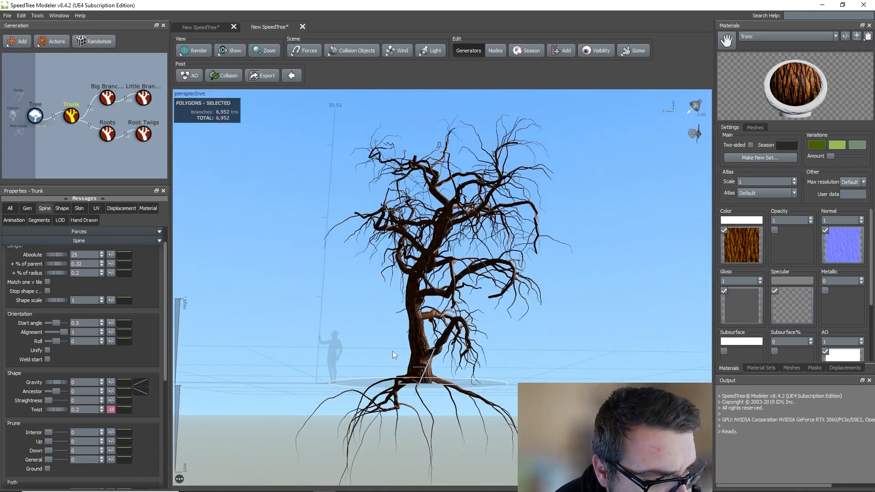
{"action": "left_click_drag", "start_coordinate": [392, 351], "coordinate": [277, 360]}
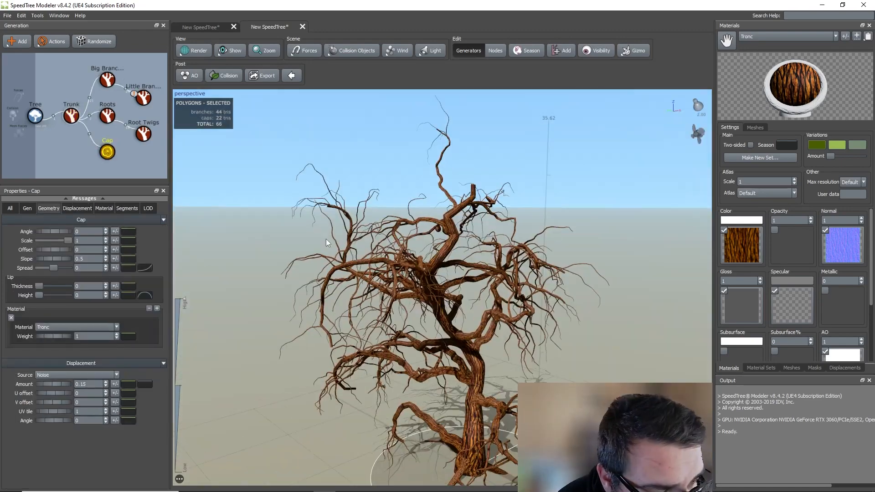
{"action": "left_click_drag", "start_coordinate": [326, 239], "coordinate": [323, 223]}
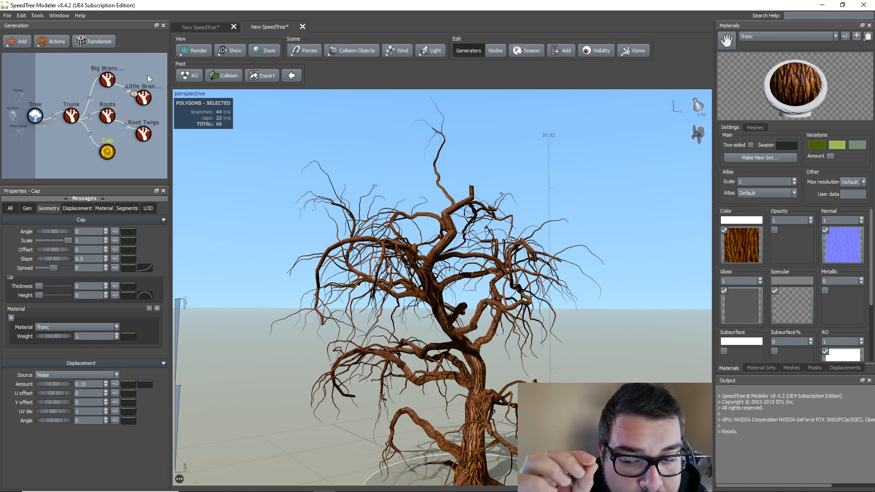
Start an export to Unreal Engine 4 and browse to Ressources Halloween Stylized, 03 - Speed Tree, Export, Arbres on the desktop.
{"action": "left_click", "coordinate": [7, 15]}
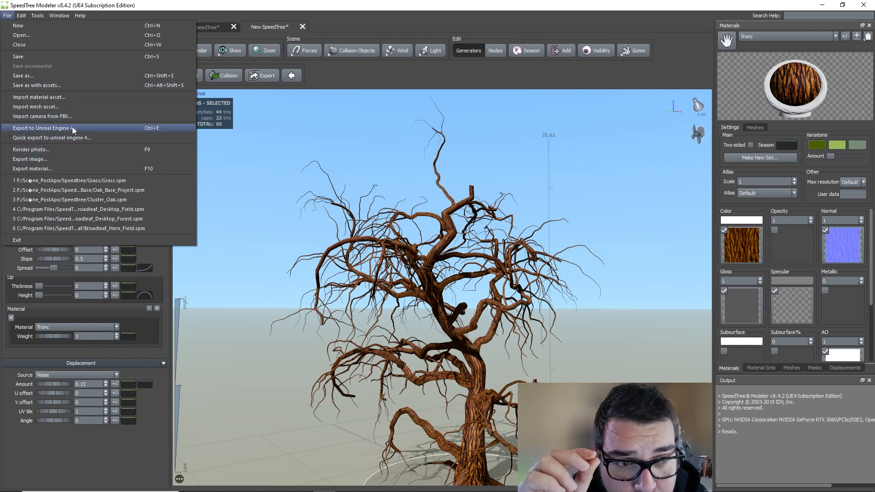
{"action": "left_click", "coordinate": [72, 128]}
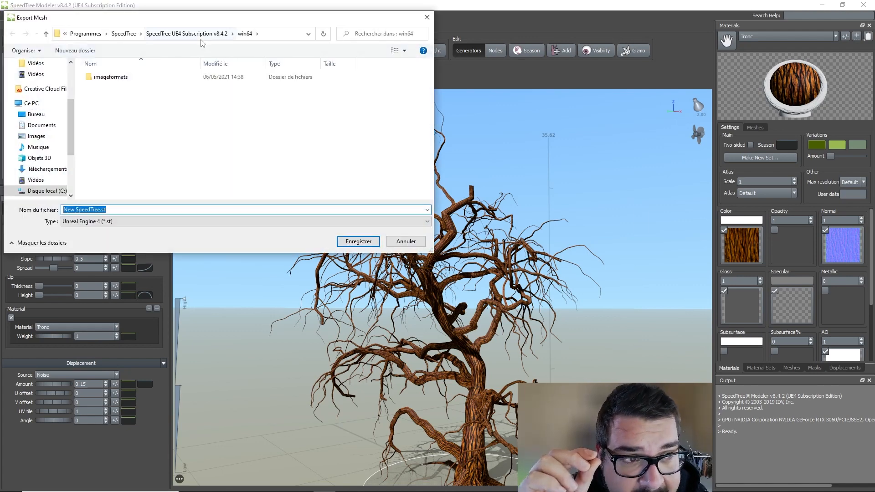
{"action": "scroll", "coordinate": [49, 89], "scroll_direction": "up", "scroll_amount": 3}
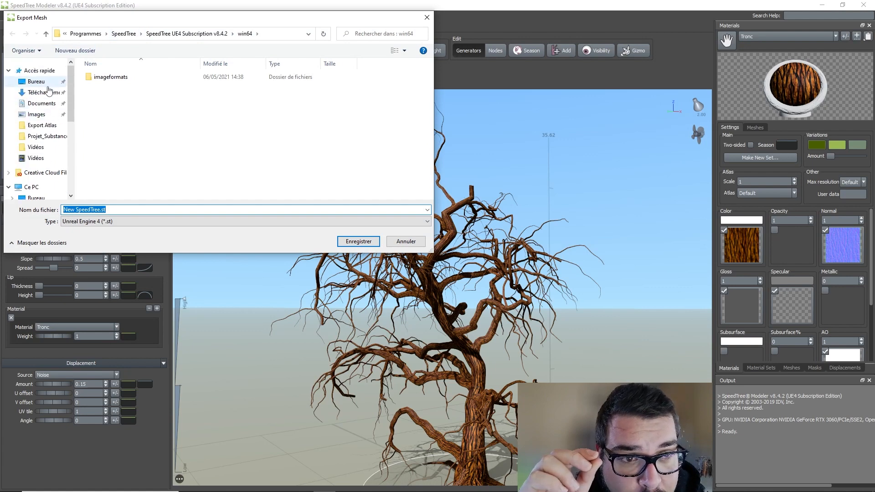
{"action": "left_click", "coordinate": [44, 82]}
{"action": "double_click", "coordinate": [188, 94]}
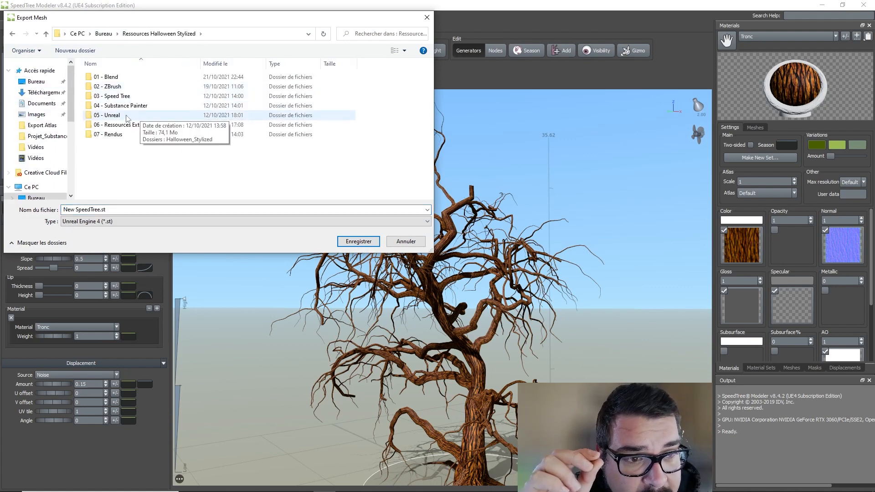
{"action": "double_click", "coordinate": [111, 96]}
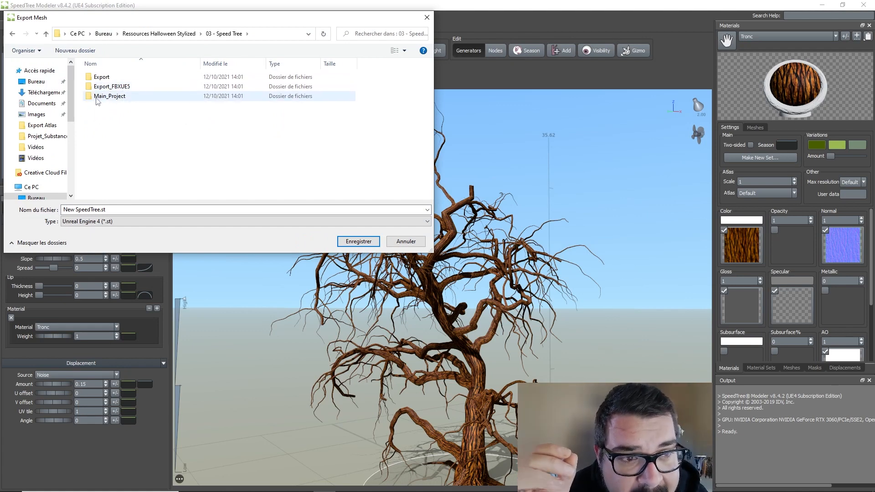
{"action": "double_click", "coordinate": [107, 77]}
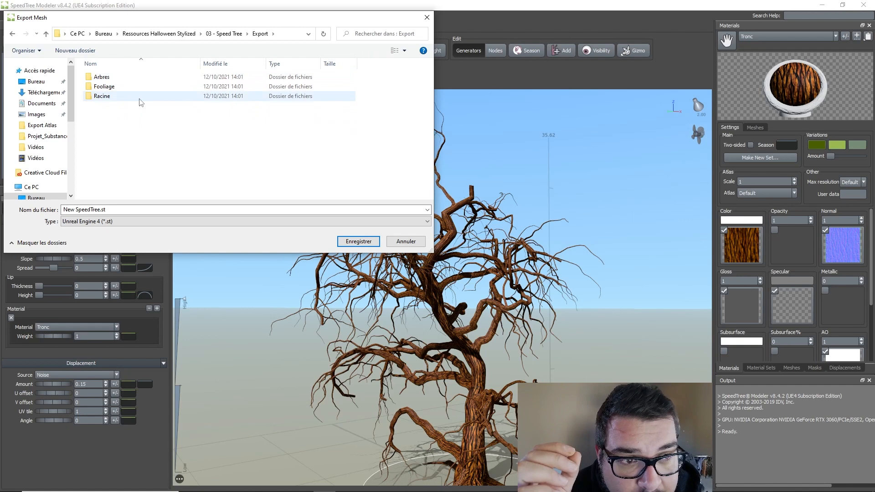
{"action": "double_click", "coordinate": [102, 77]}
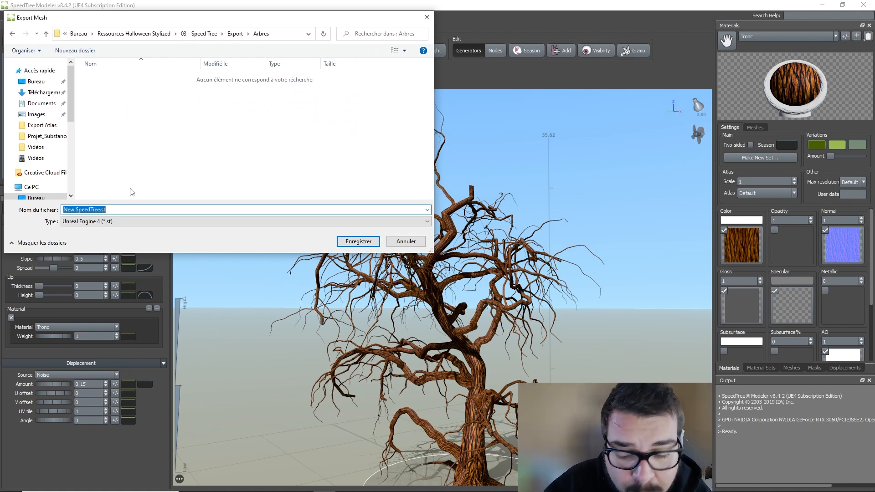
Name the export file SM_Arbre_Creepy_01 and copy that name.
{"action": "type", "text": "Arbree"}
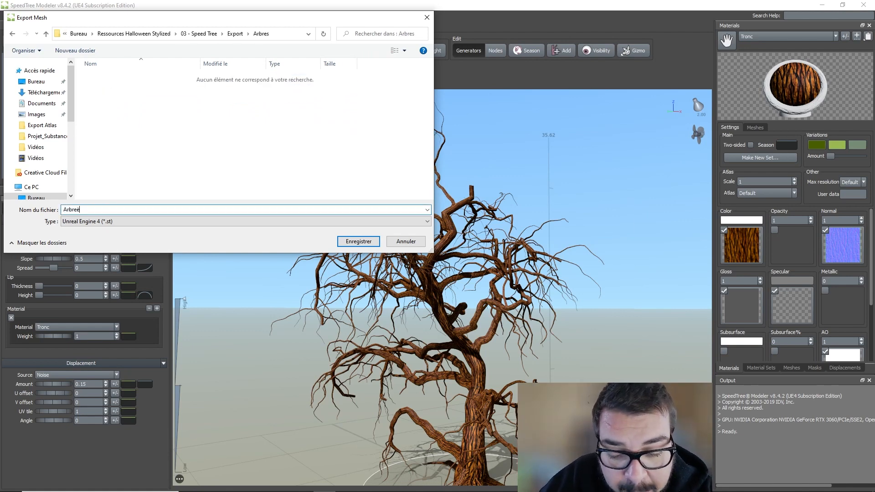
{"action": "key", "text": "BackSpace"}
{"action": "type", "text": "_VC"}
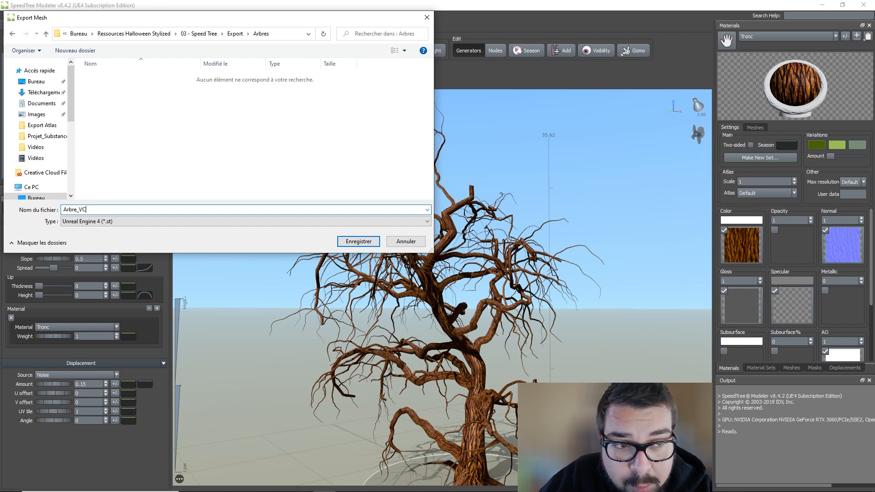
{"action": "key", "text": "BackSpace"}
{"action": "key", "text": "BackSpace"}
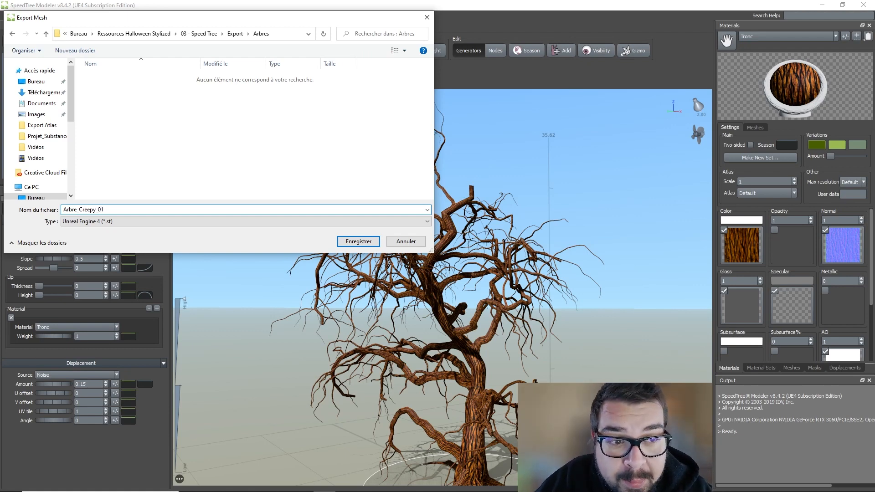
{"action": "type", "text": "SM_"}
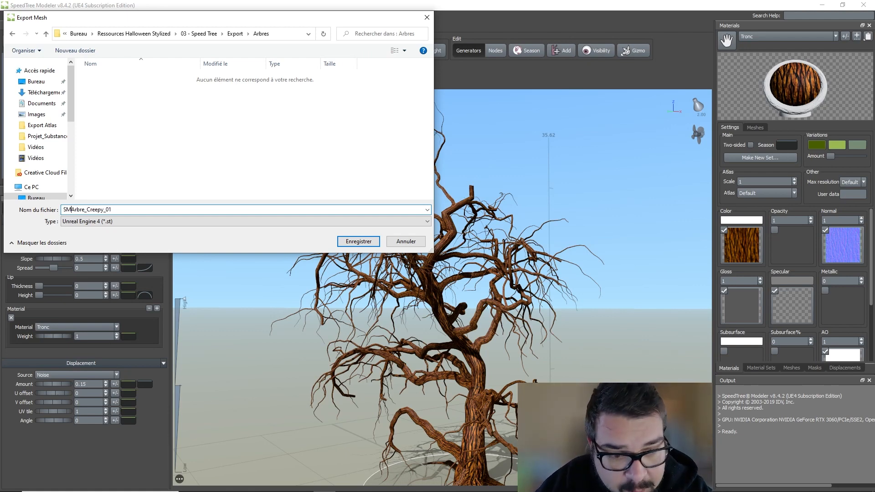
{"action": "key", "text": "ctrl+a"}
{"action": "key", "text": "ctrl+c"}
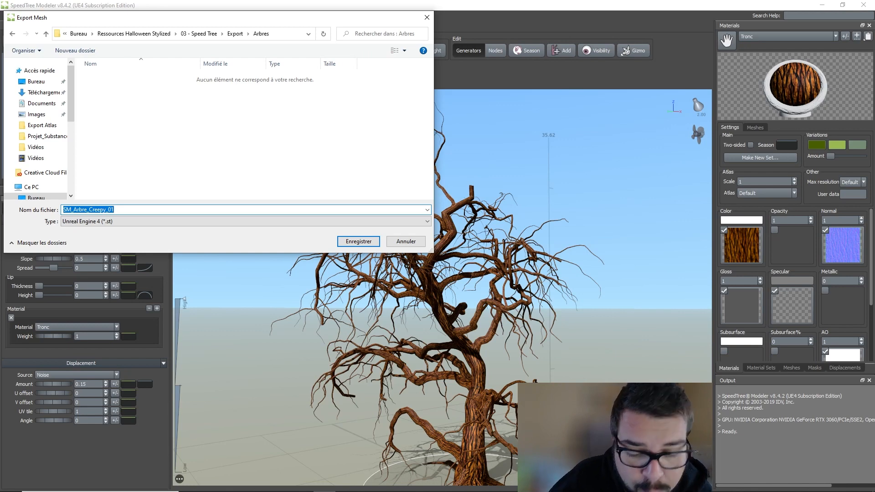
Accept the file name, cancel the Unreal Engine 4 export options, and close the other open tree with leaf meshes without saving it.
{"action": "left_click", "coordinate": [357, 242]}
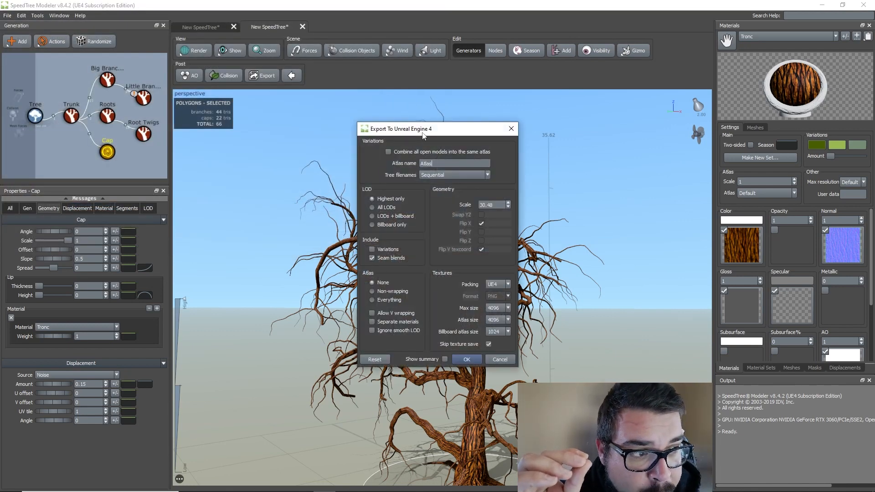
{"action": "left_click_drag", "start_coordinate": [423, 134], "coordinate": [353, 106]}
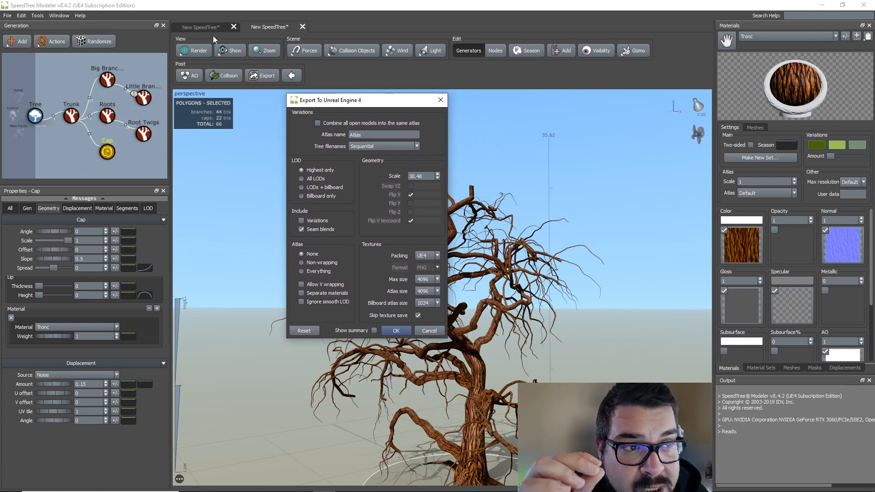
{"action": "left_click", "coordinate": [422, 331]}
{"action": "left_click", "coordinate": [211, 28]}
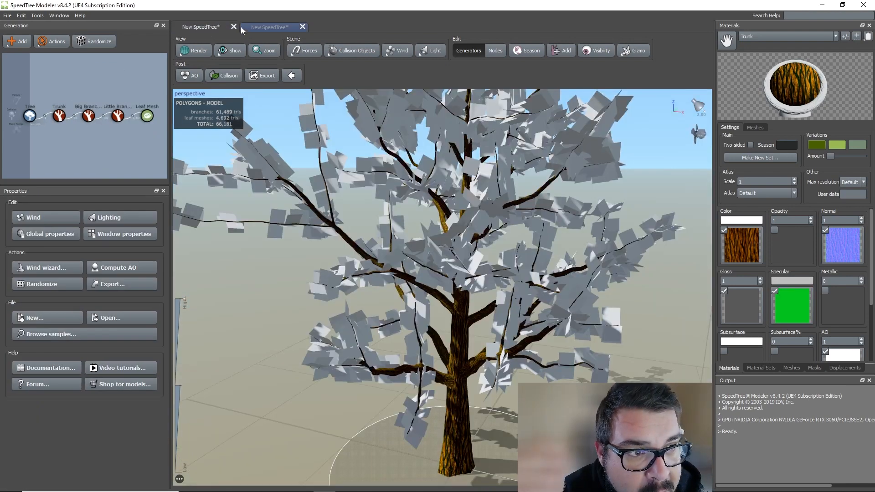
{"action": "left_click", "coordinate": [234, 27]}
{"action": "key", "text": "Return"}
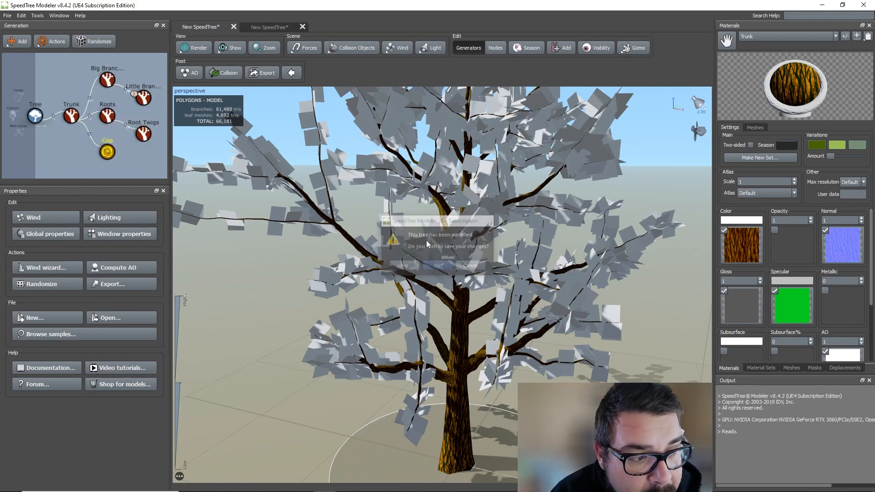
Start an export of the creepy tree to Unreal Engine 4 and save it in the Arbres folder as SM_Arbre_Creepy_01.
{"action": "left_click", "coordinate": [8, 16]}
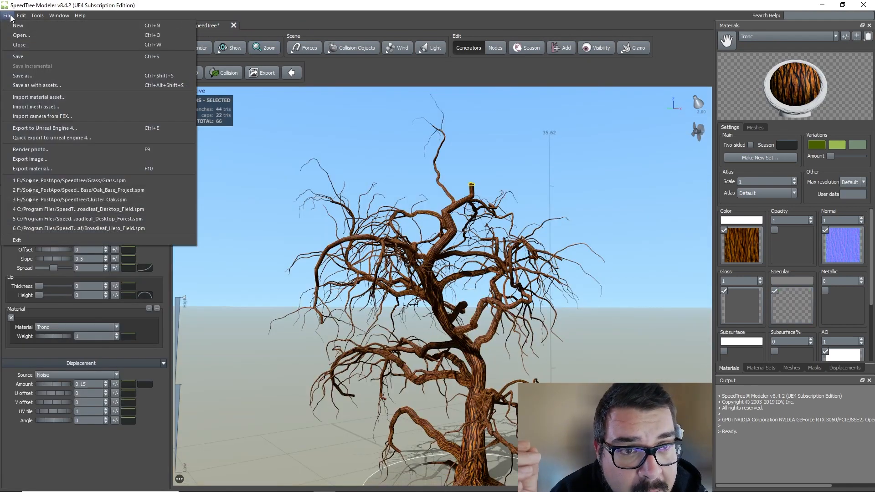
{"action": "left_click", "coordinate": [61, 128]}
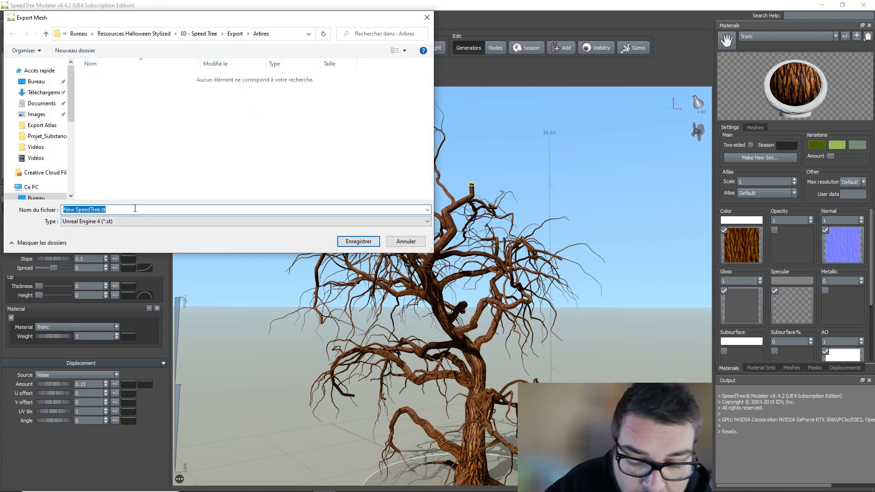
{"action": "key", "text": "ctrl+v"}
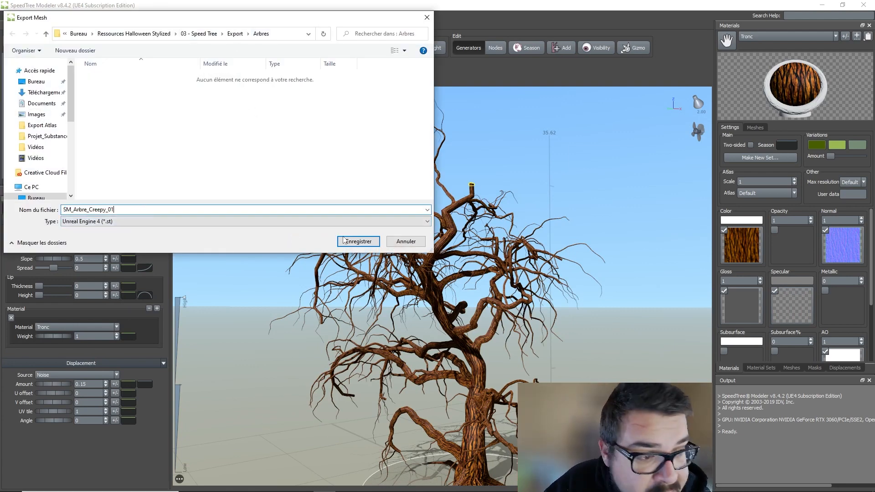
{"action": "left_click", "coordinate": [359, 241]}
Run the Unreal Engine 4 export with only the highest LOD, a geometry scale of 30.48 and UE4 texture packing.
{"action": "left_click_drag", "start_coordinate": [402, 152], "coordinate": [328, 131]}
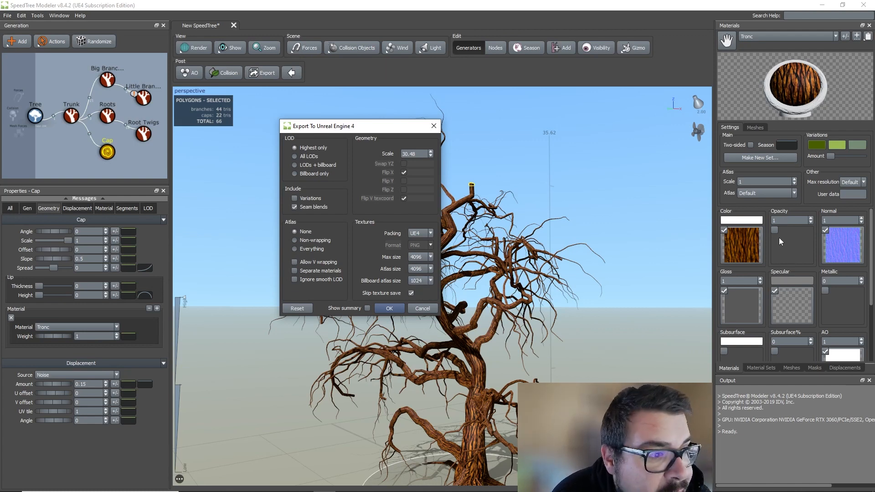
{"action": "double_click", "coordinate": [423, 156]}
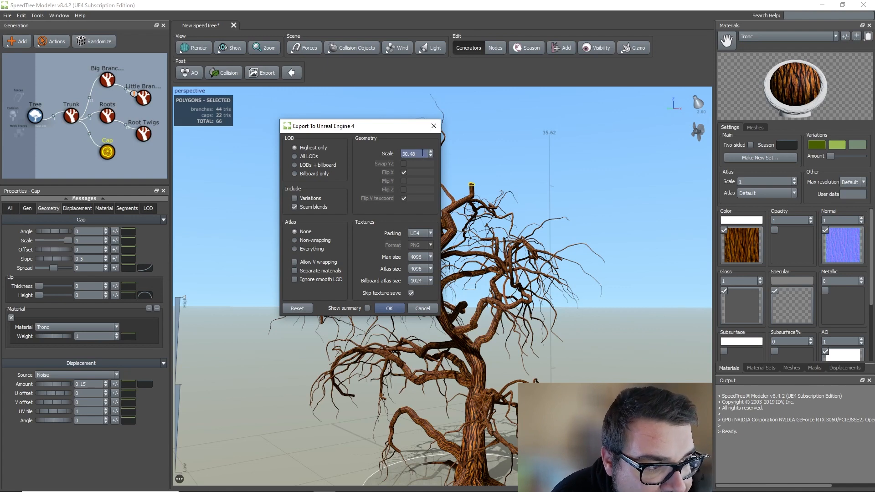
{"action": "left_click", "coordinate": [422, 153]}
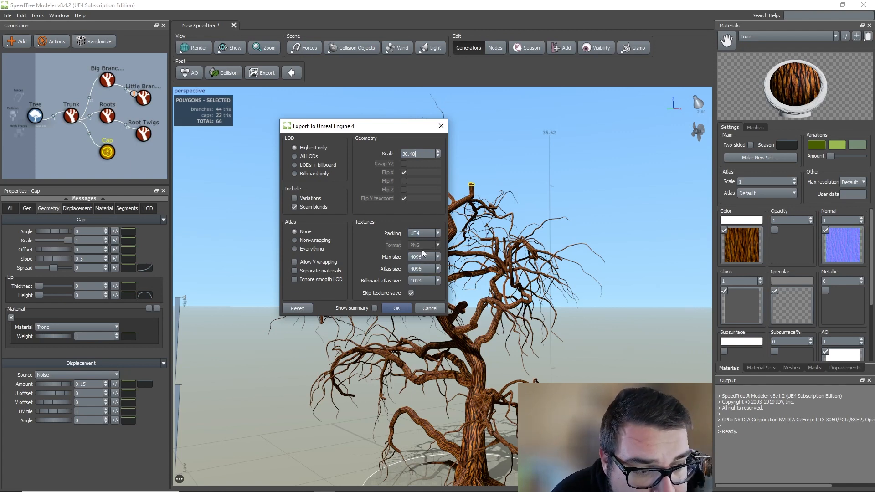
{"action": "left_click", "coordinate": [397, 308]}
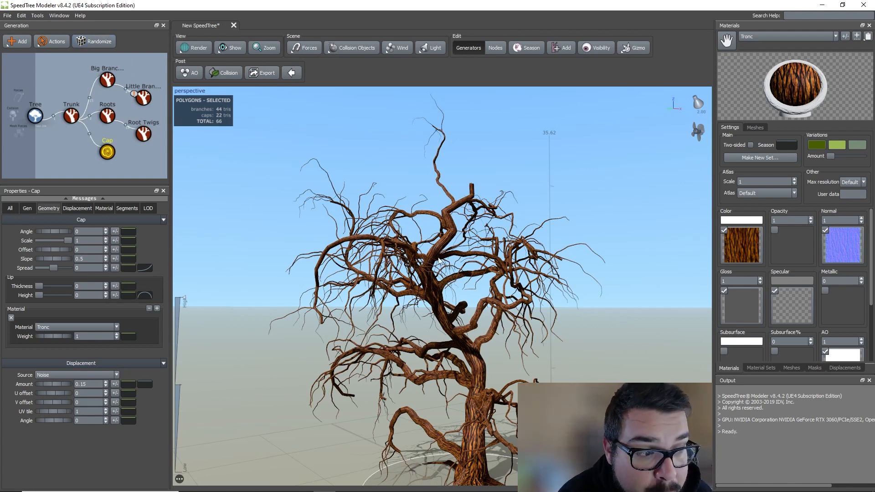
Deselect the Cap generator and randomize the whole tree repeatedly to get a variant with a strongly bent, leaning trunk.
{"action": "left_click", "coordinate": [64, 86]}
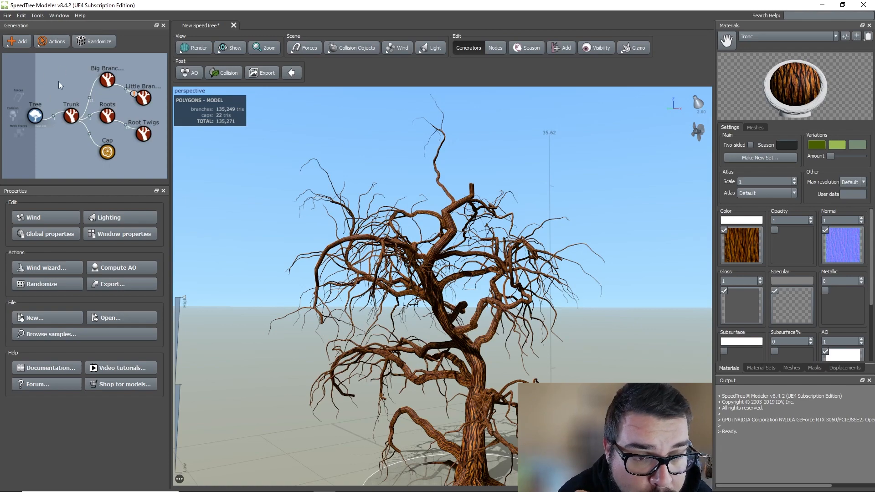
{"action": "left_click", "coordinate": [100, 41]}
{"action": "left_click", "coordinate": [99, 42]}
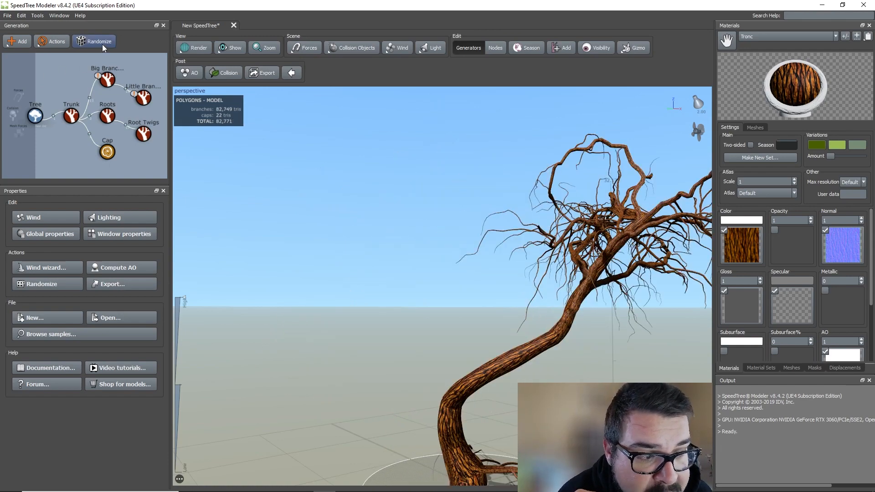
{"action": "left_click", "coordinate": [100, 41]}
{"action": "left_click", "coordinate": [102, 44]}
{"action": "left_click", "coordinate": [102, 45]}
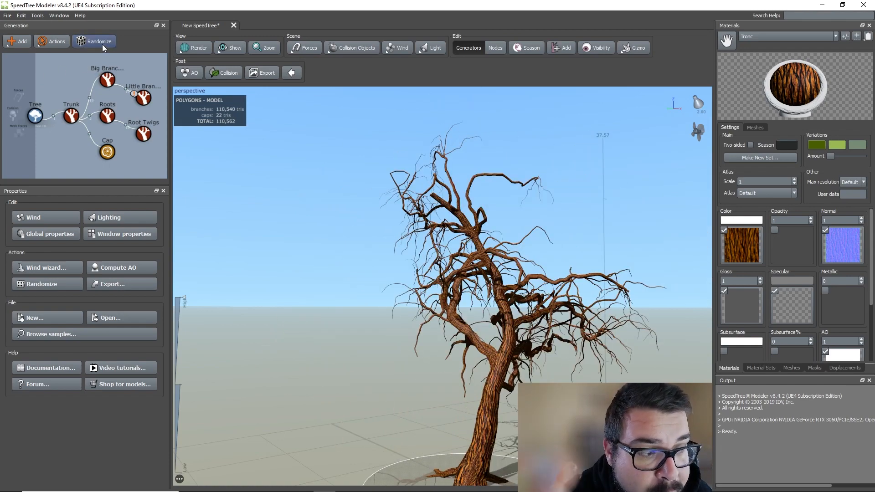
{"action": "left_click", "coordinate": [103, 45]}
{"action": "left_click", "coordinate": [102, 45]}
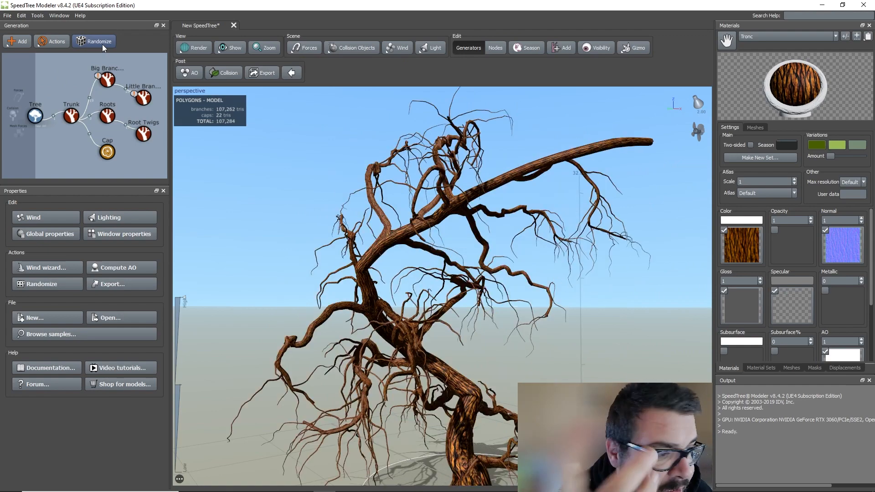
{"action": "scroll", "coordinate": [515, 260], "scroll_direction": "down", "scroll_amount": 5}
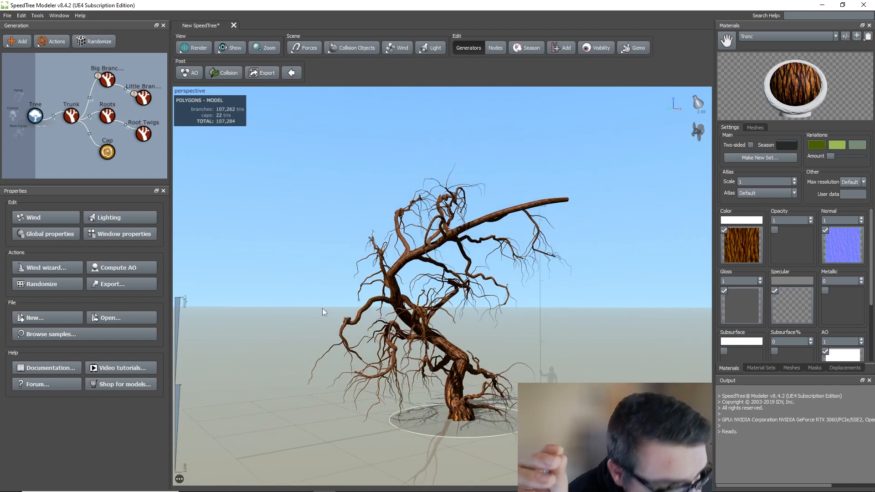
Export the randomized tree variant to Unreal Engine 4 in the Arbres folder, basing its file name on SM_Arbre_Creepy_01.st and accepting the export options.
{"action": "left_click", "coordinate": [7, 16]}
{"action": "left_click", "coordinate": [61, 128]}
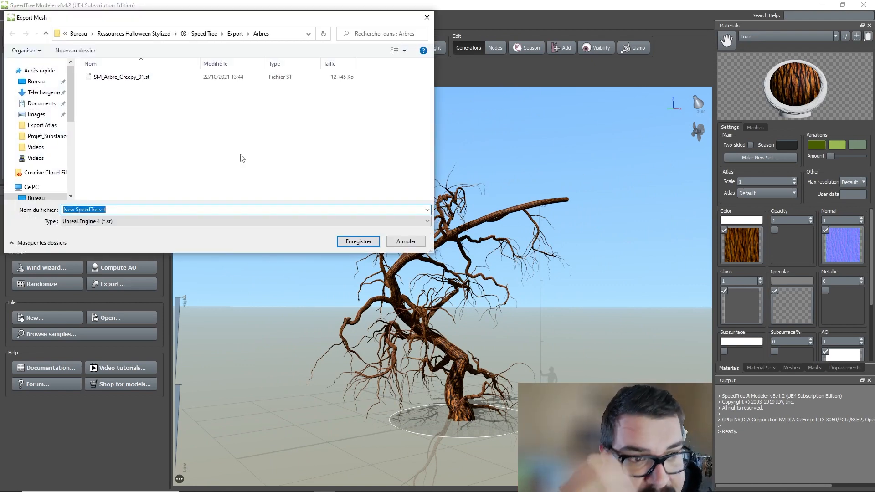
{"action": "left_click", "coordinate": [142, 77]}
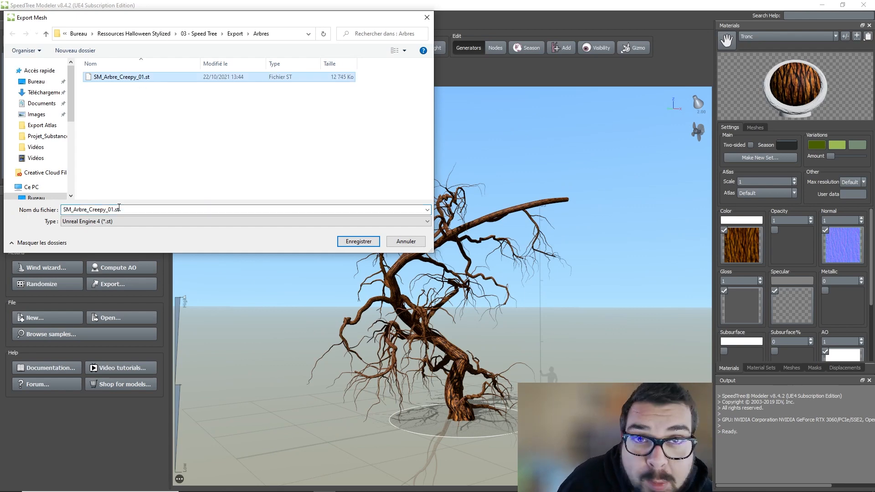
{"action": "left_click", "coordinate": [114, 210]}
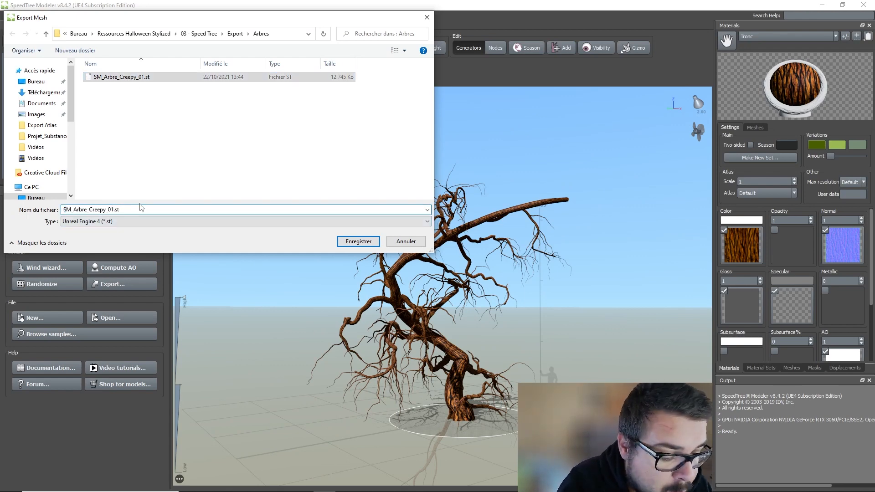
{"action": "left_click", "coordinate": [362, 242]}
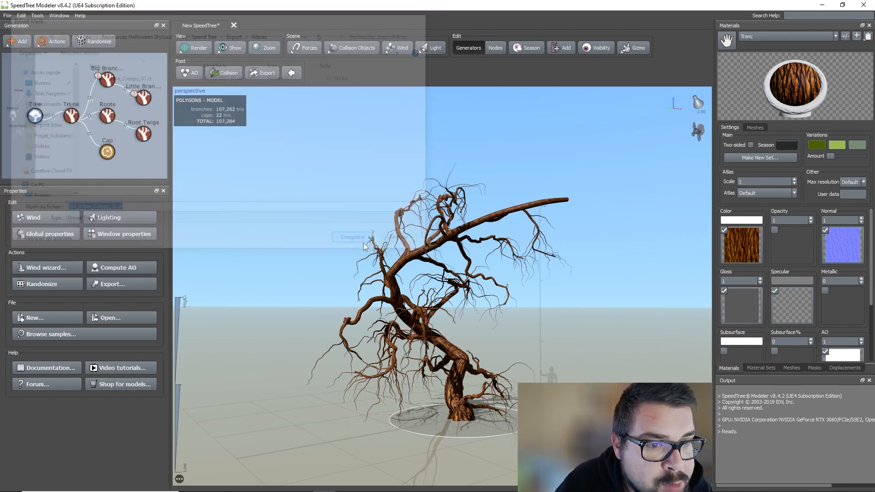
{"action": "left_click", "coordinate": [467, 336]}
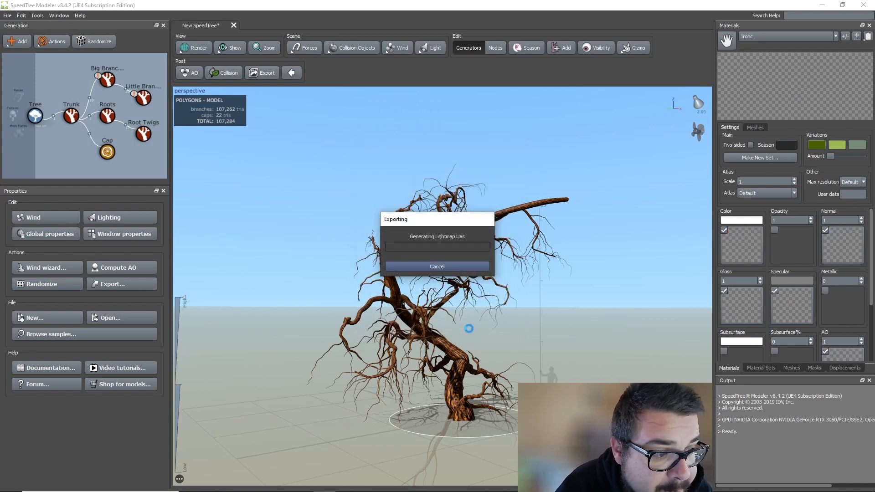